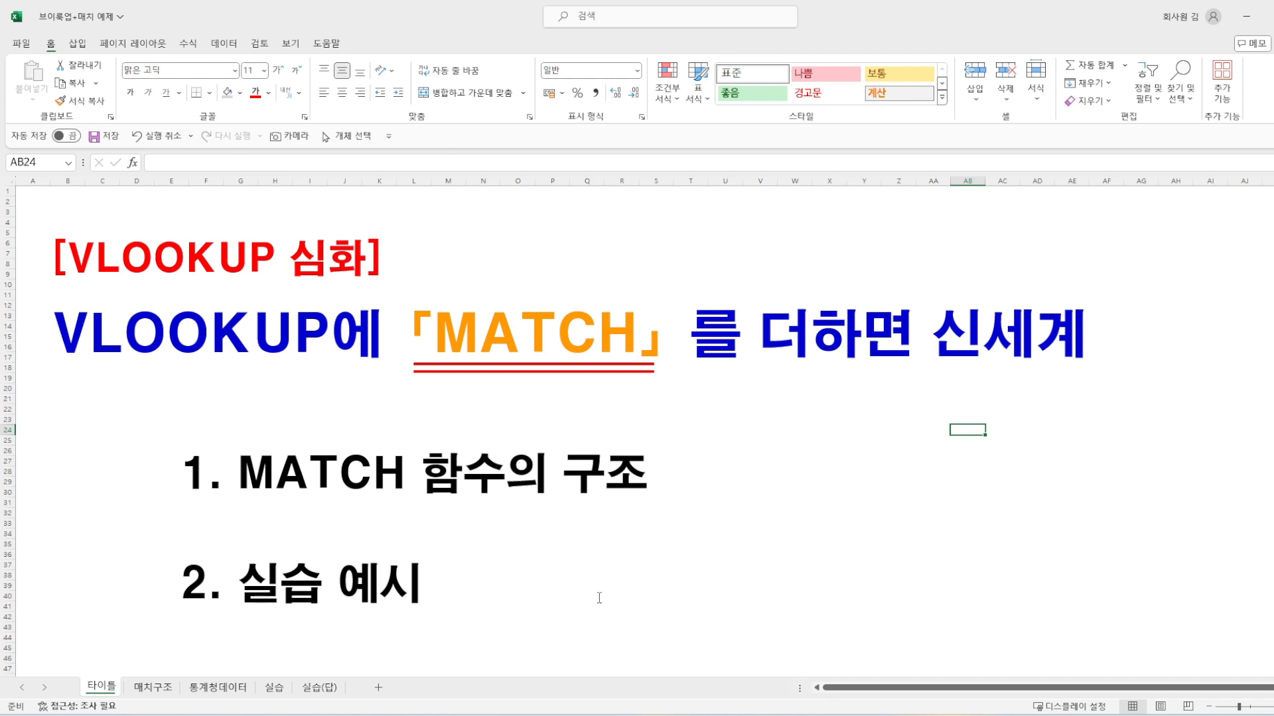
Step: Examine the MATCH formula in G10 of the 매치구조 sheet and the lookup value it references in G9
{"action": "left_click", "coordinate": [159, 688]}
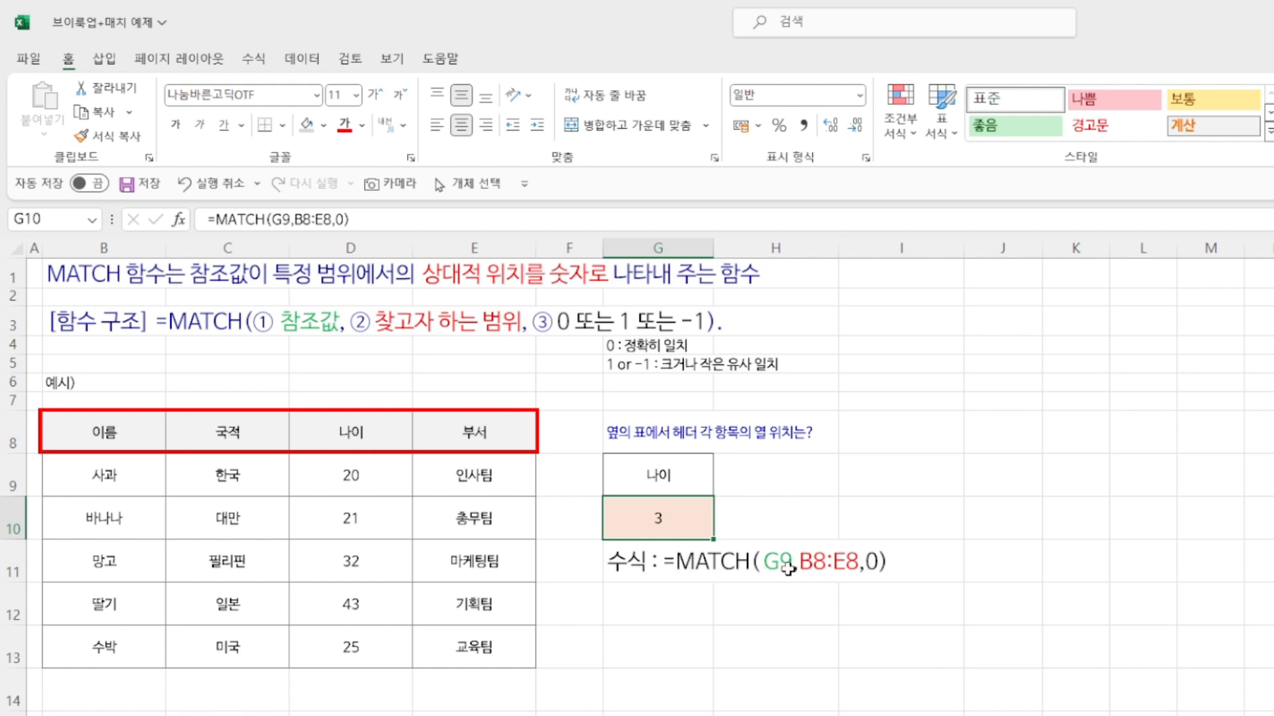
{"action": "left_click", "coordinate": [646, 478]}
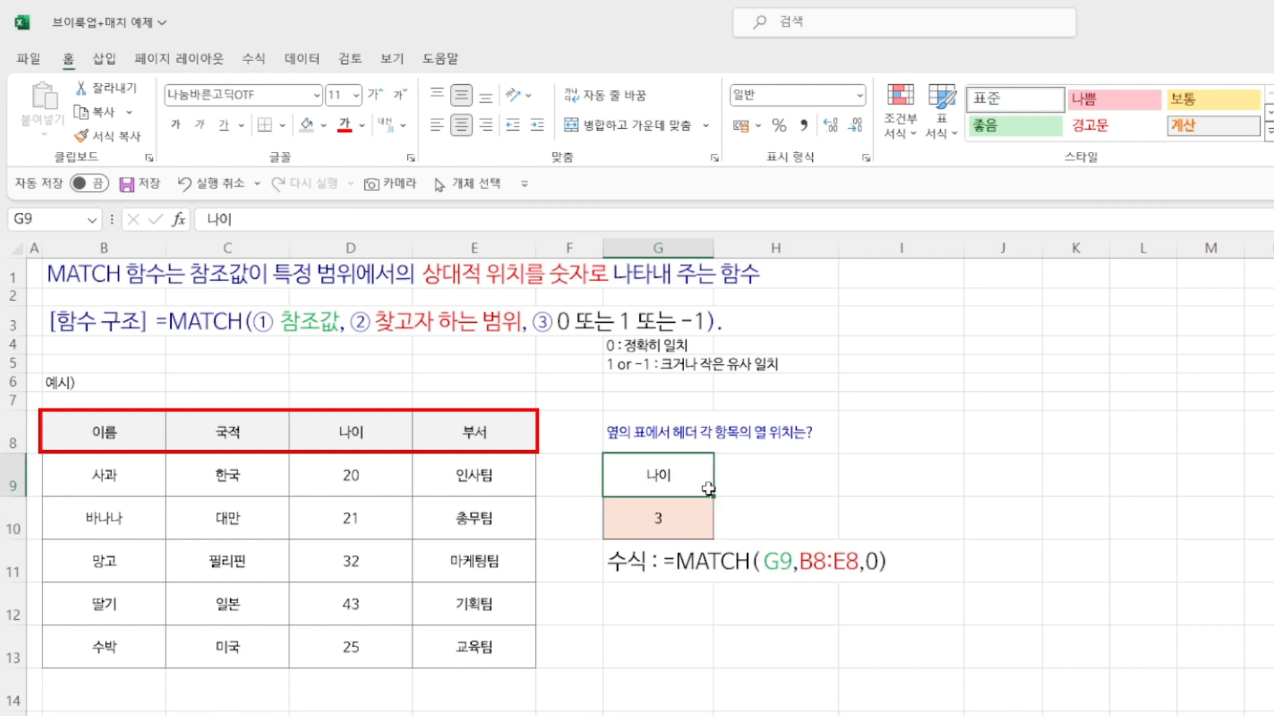
{"action": "left_click", "coordinate": [656, 516]}
{"action": "double_click", "coordinate": [657, 516]}
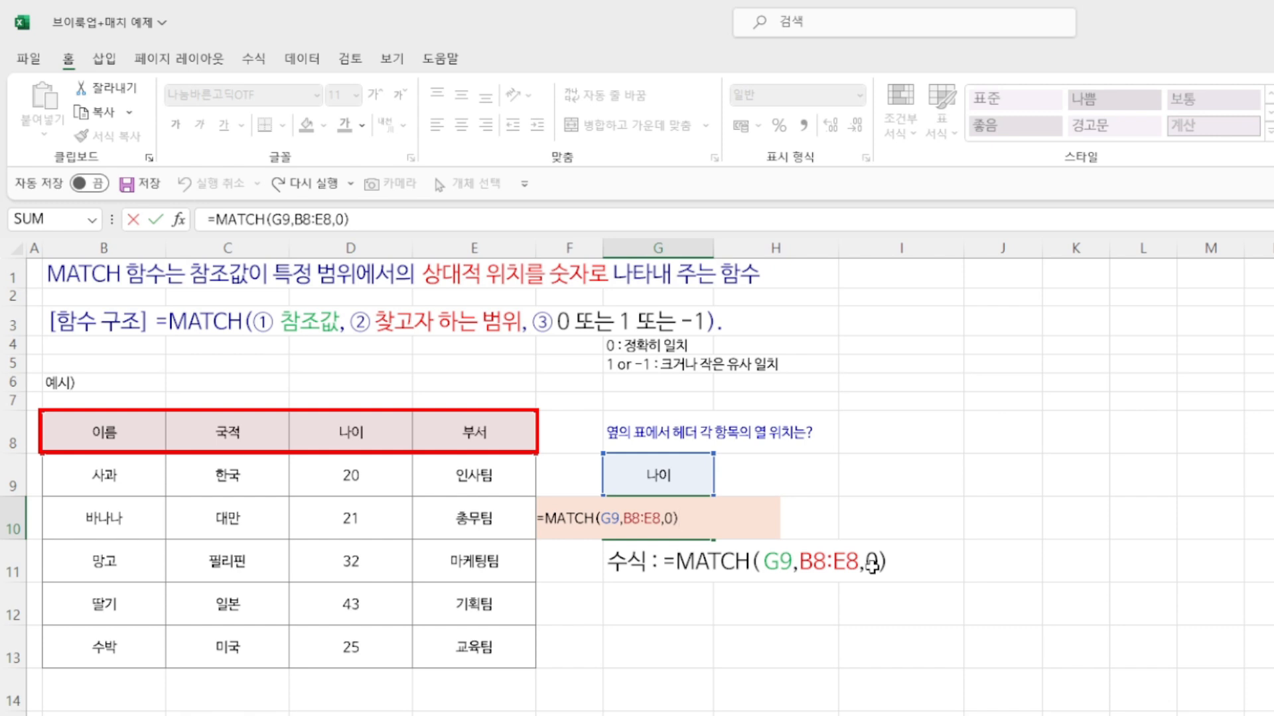
{"action": "key", "text": "Return"}
{"action": "left_click", "coordinate": [658, 485]}
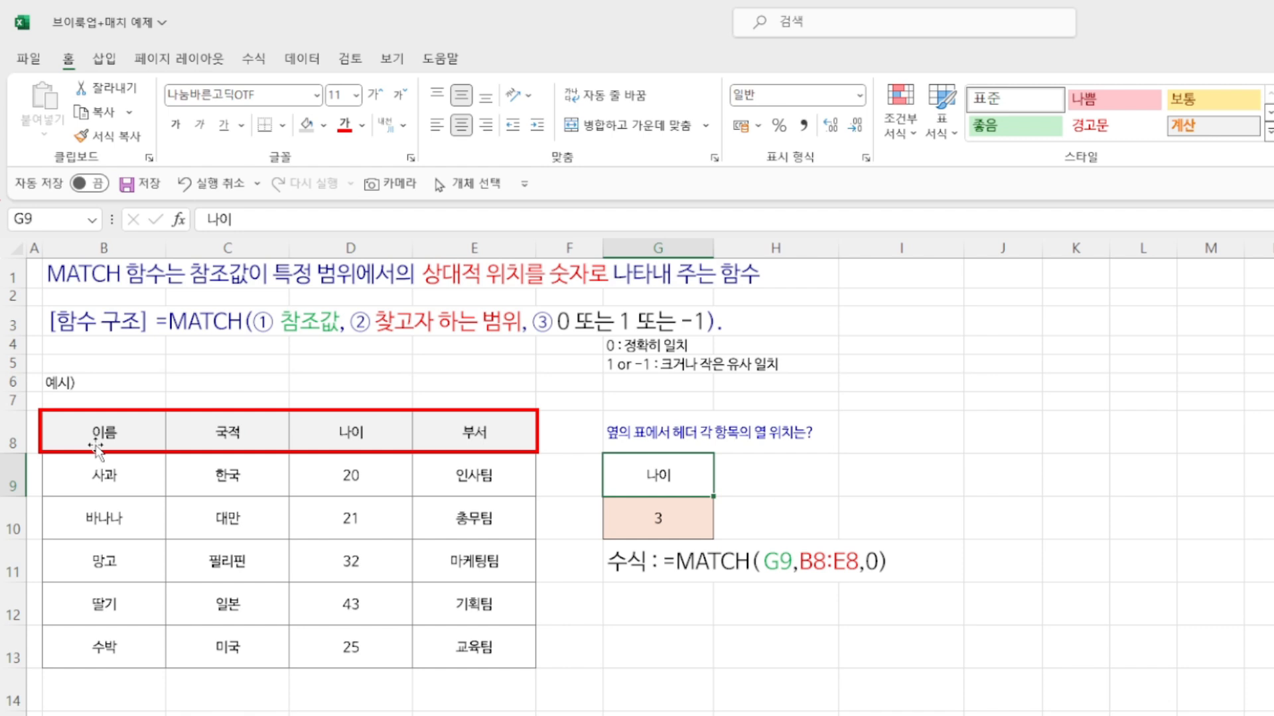
{"action": "left_click", "coordinate": [673, 524]}
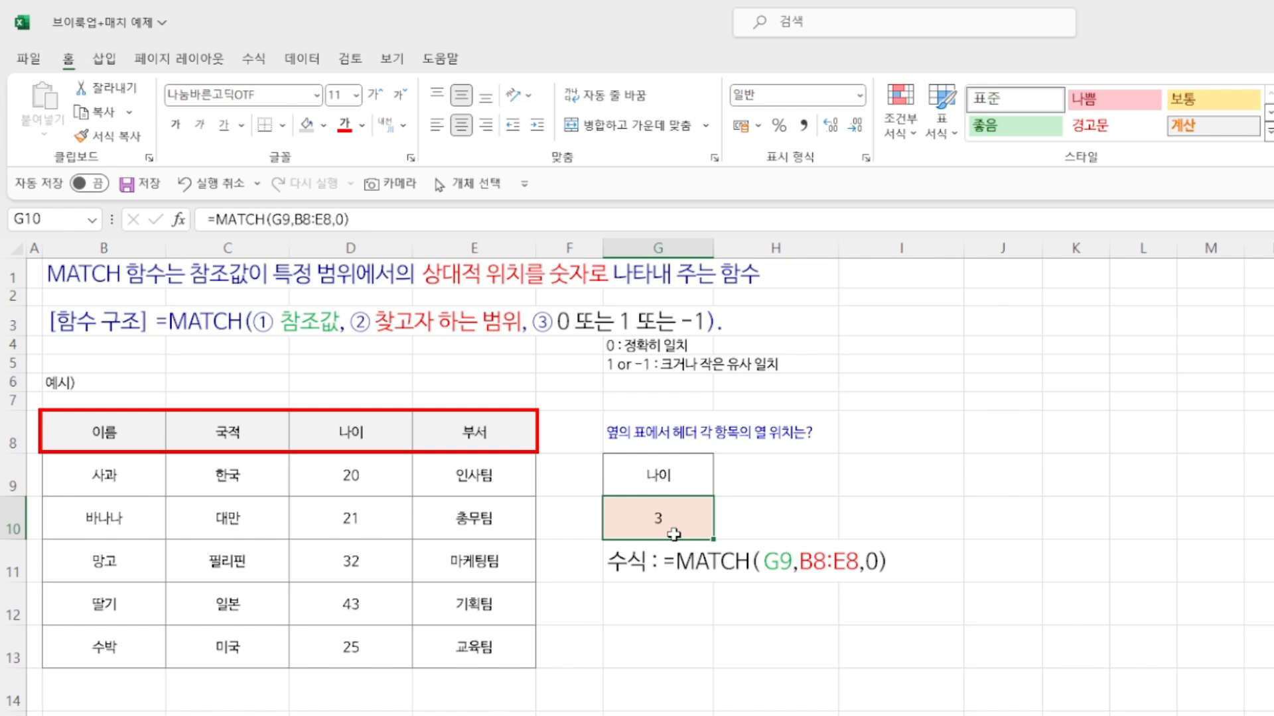
Step: Test the MATCH formula by entering 이름 followed by 부서 as the lookup value in G9
{"action": "left_click", "coordinate": [680, 480]}
{"action": "type", "text": "이름"}
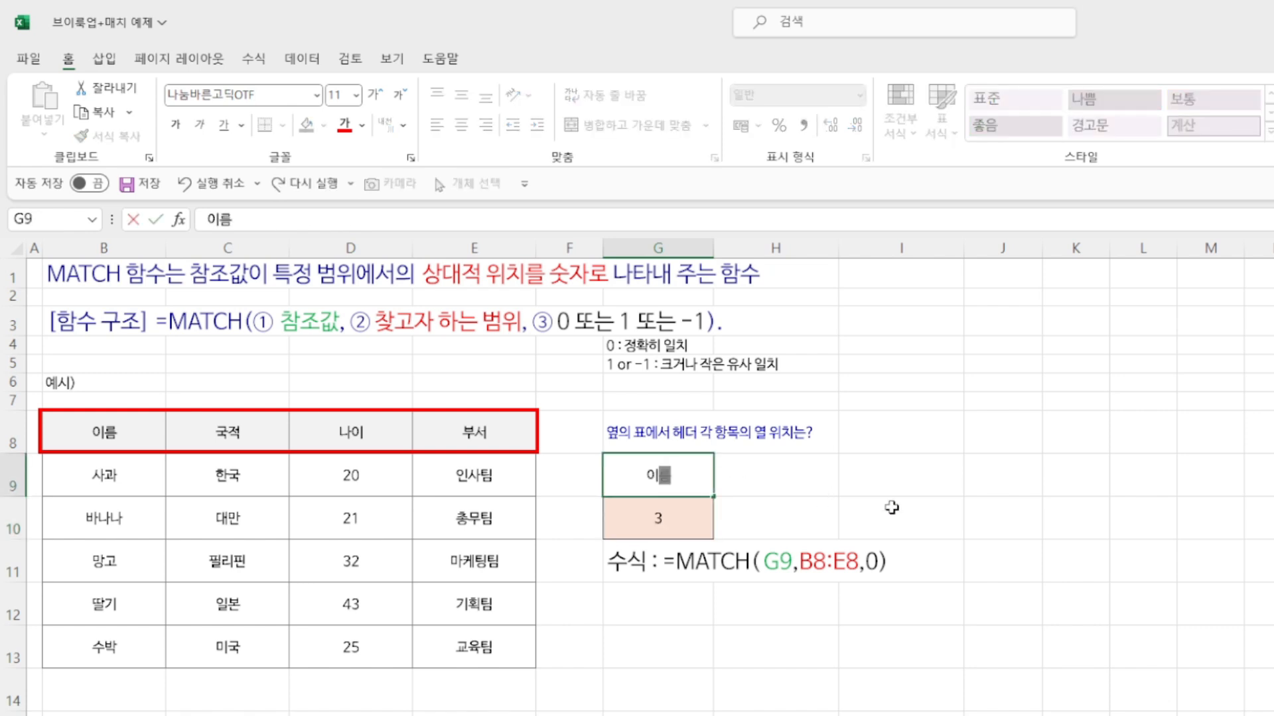
{"action": "key", "text": "Return"}
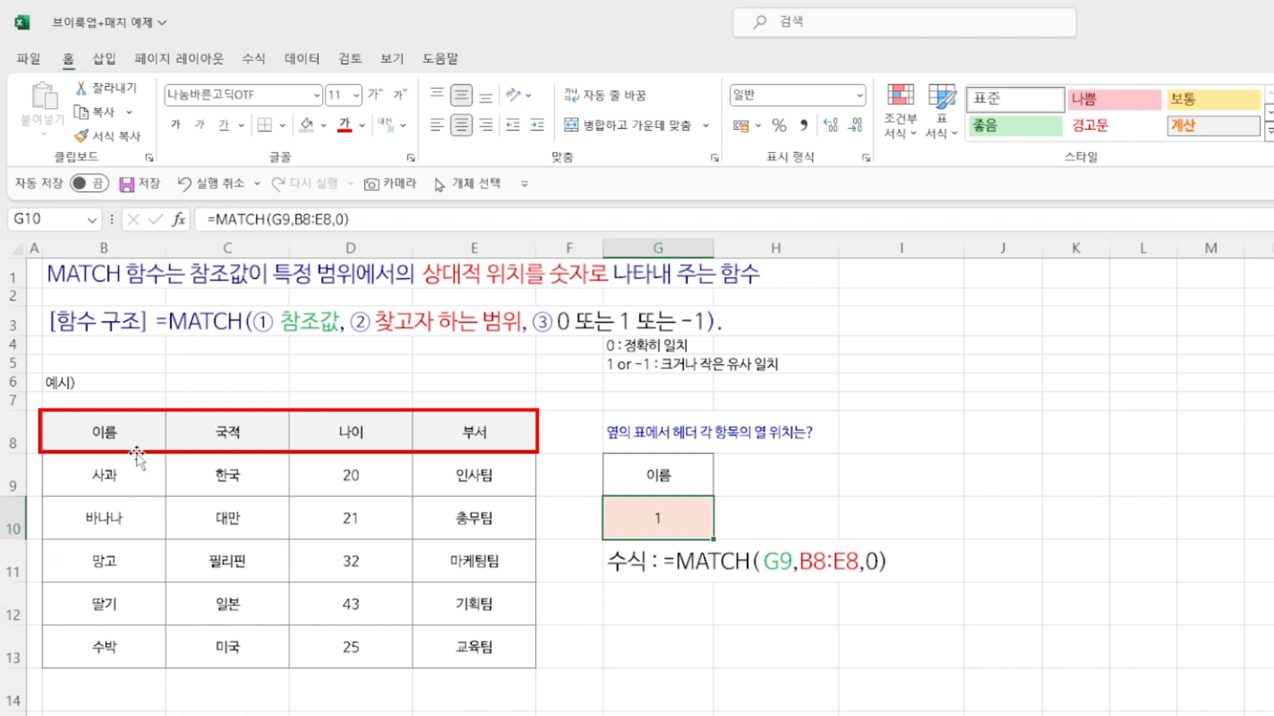
{"action": "left_click", "coordinate": [640, 467]}
{"action": "type", "text": "부서"}
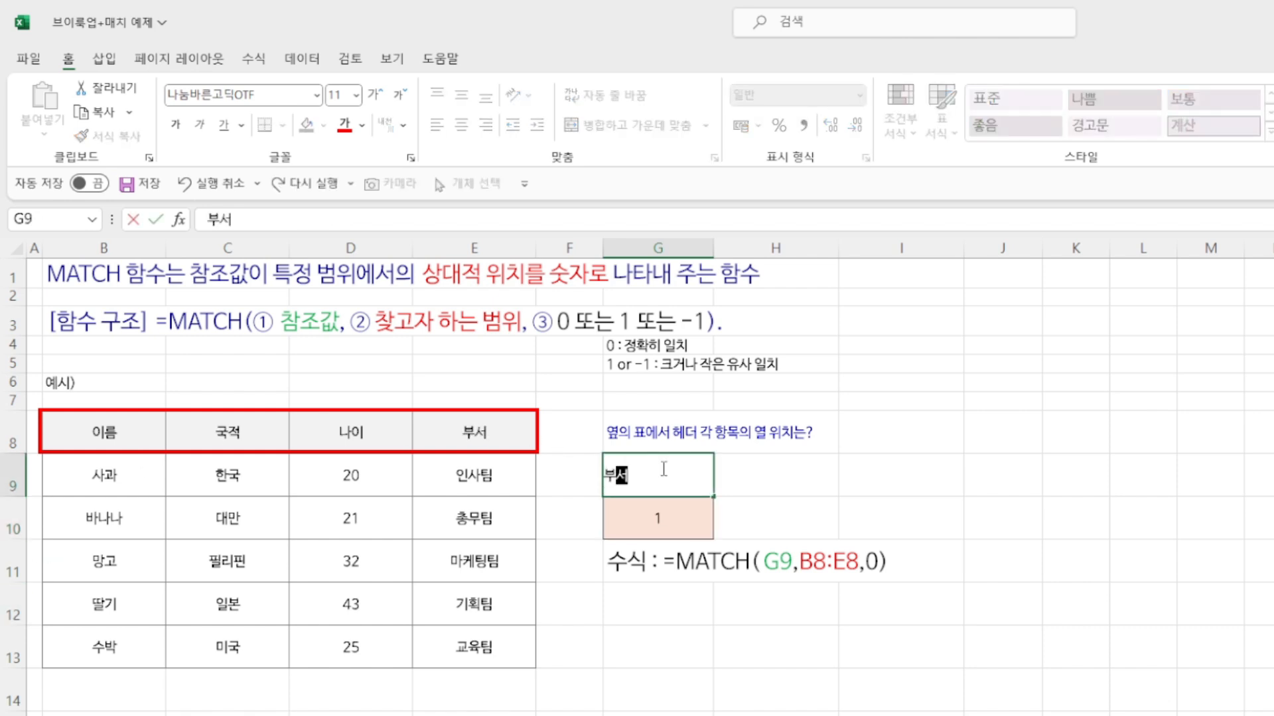
{"action": "key", "text": "Return"}
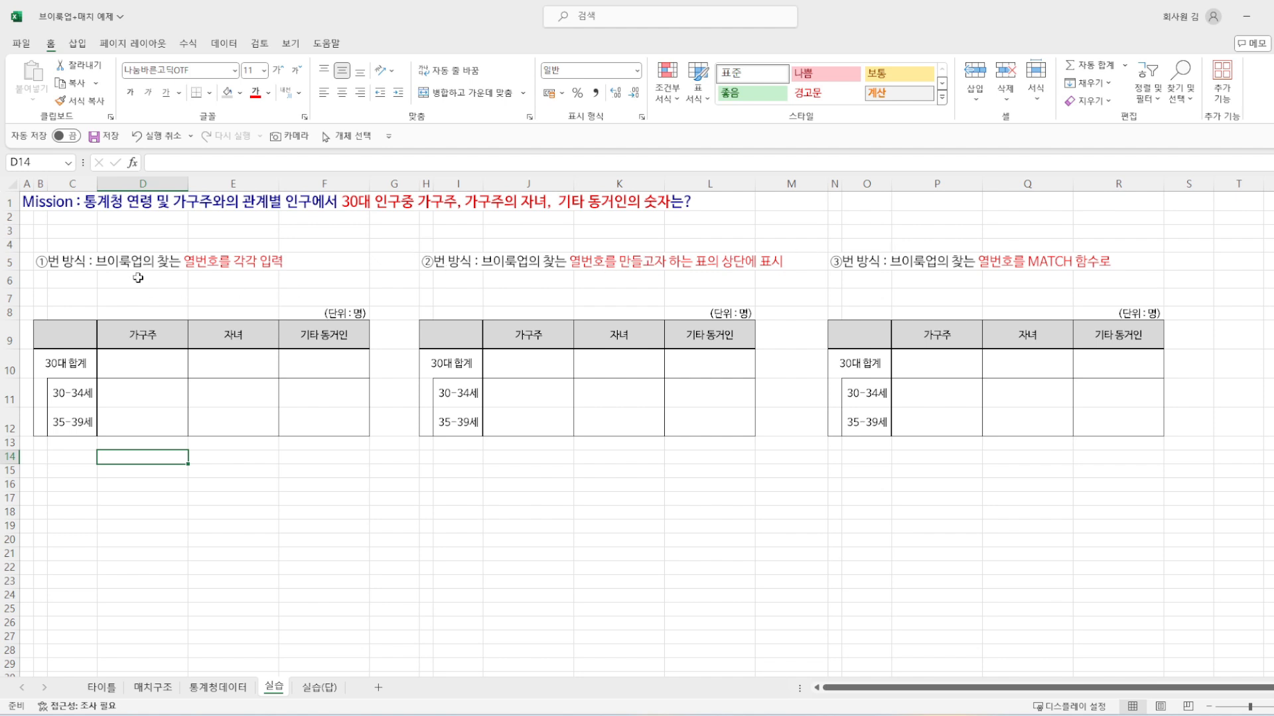
Step: Review the method ① title and the 가구주, 자녀 and 기타 동거인 headers of the first table in the 실습 sheet
{"action": "left_click", "coordinate": [37, 261]}
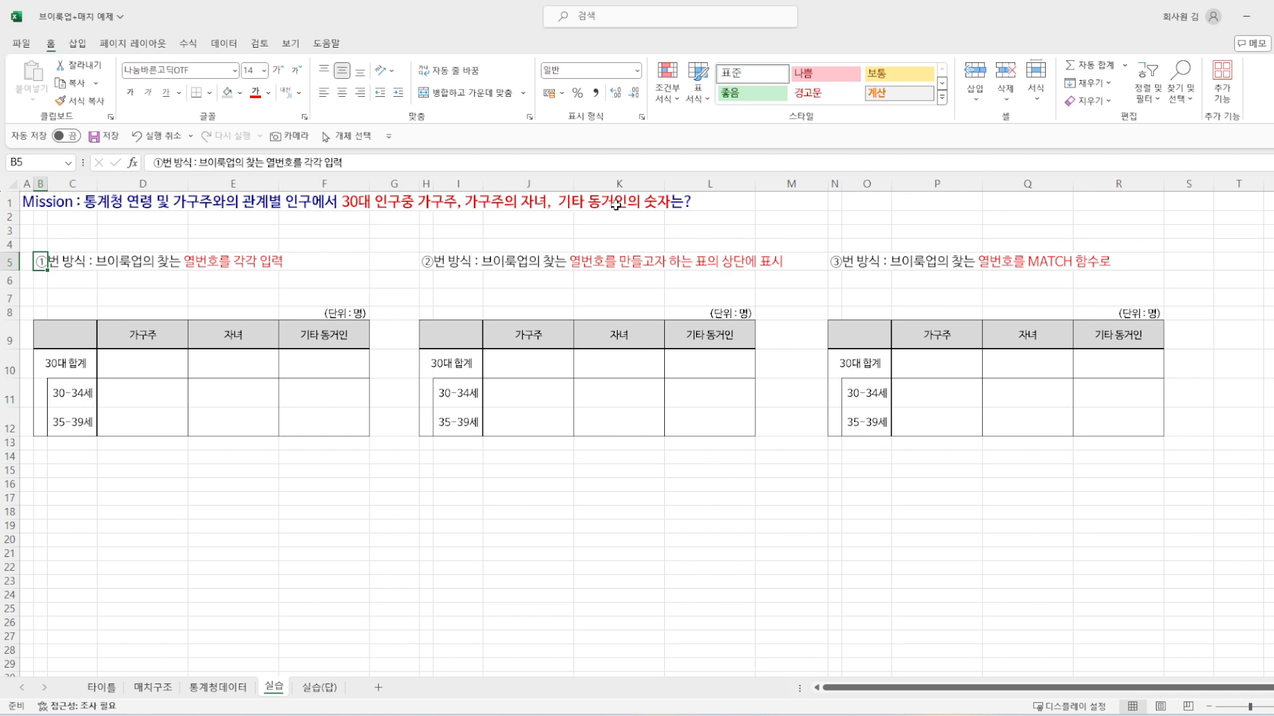
{"action": "left_click", "coordinate": [128, 338]}
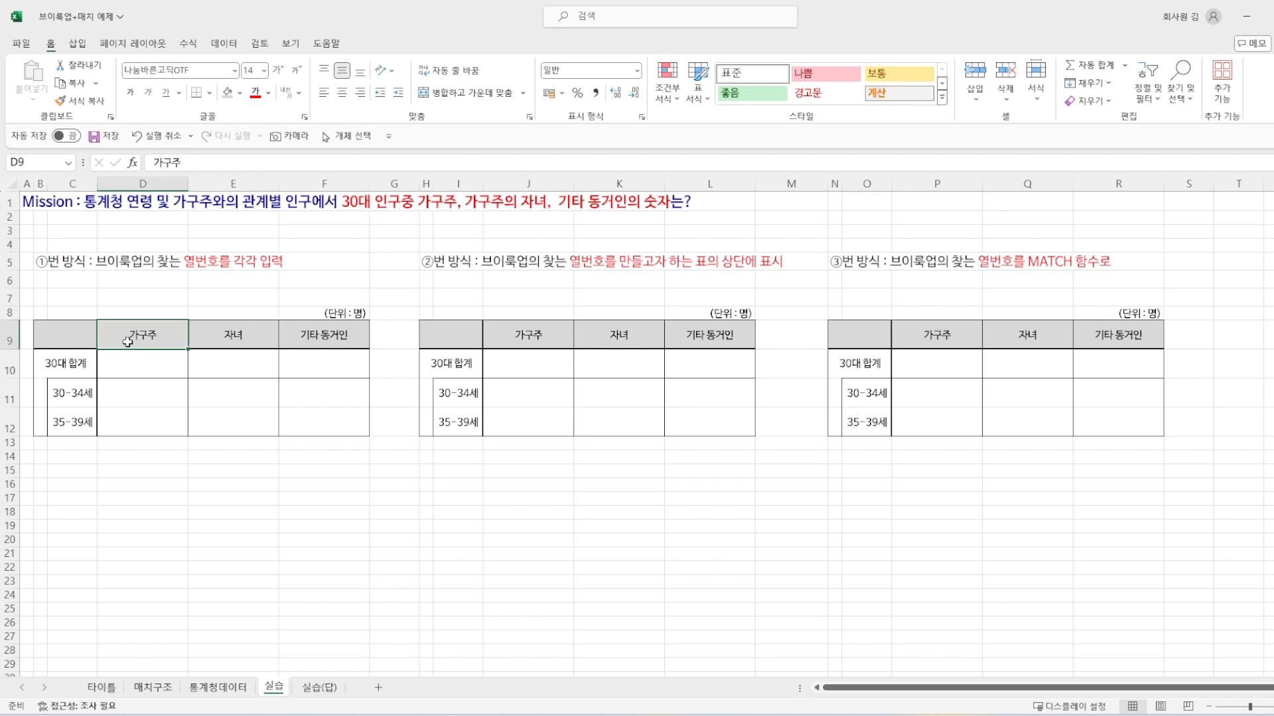
{"action": "left_click", "coordinate": [249, 335]}
{"action": "left_click", "coordinate": [314, 334]}
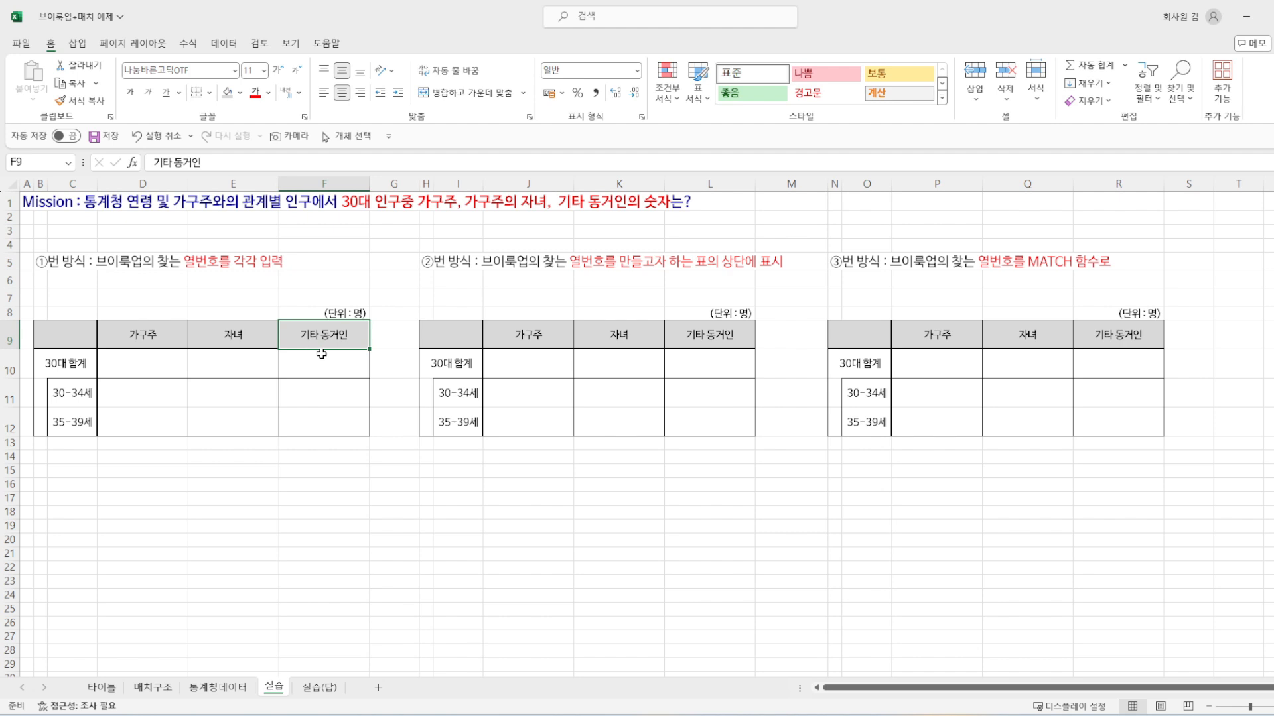
Step: Examine the age groups in column A of the 통계청데이터 sheet, especially the 30-34세 and 35-39세 rows
{"action": "left_click", "coordinate": [233, 688]}
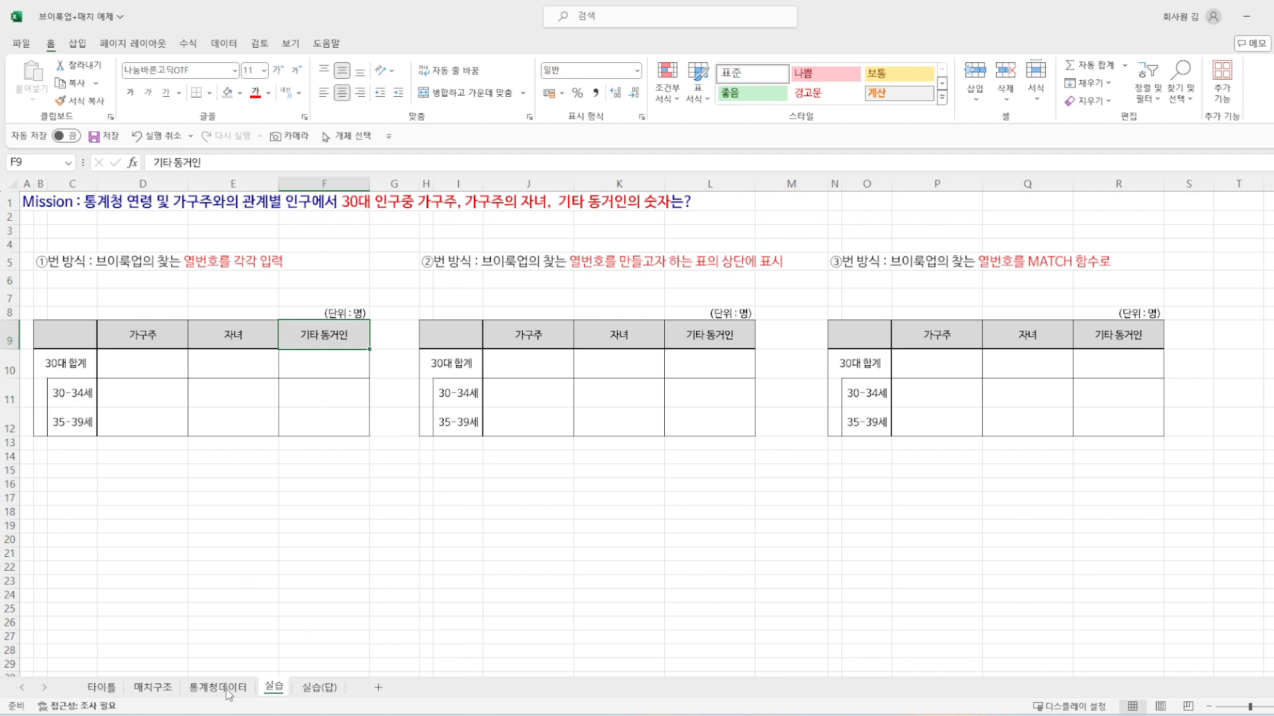
{"action": "left_click", "coordinate": [44, 265]}
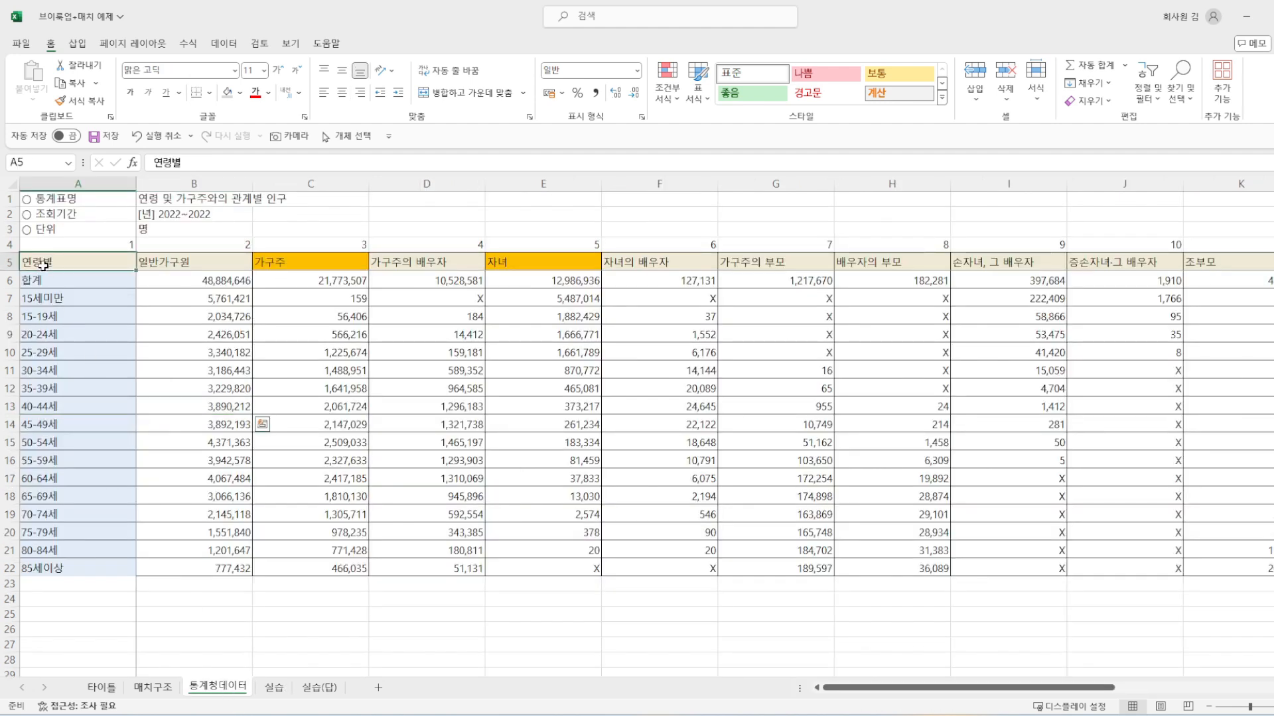
{"action": "left_click", "coordinate": [54, 315]}
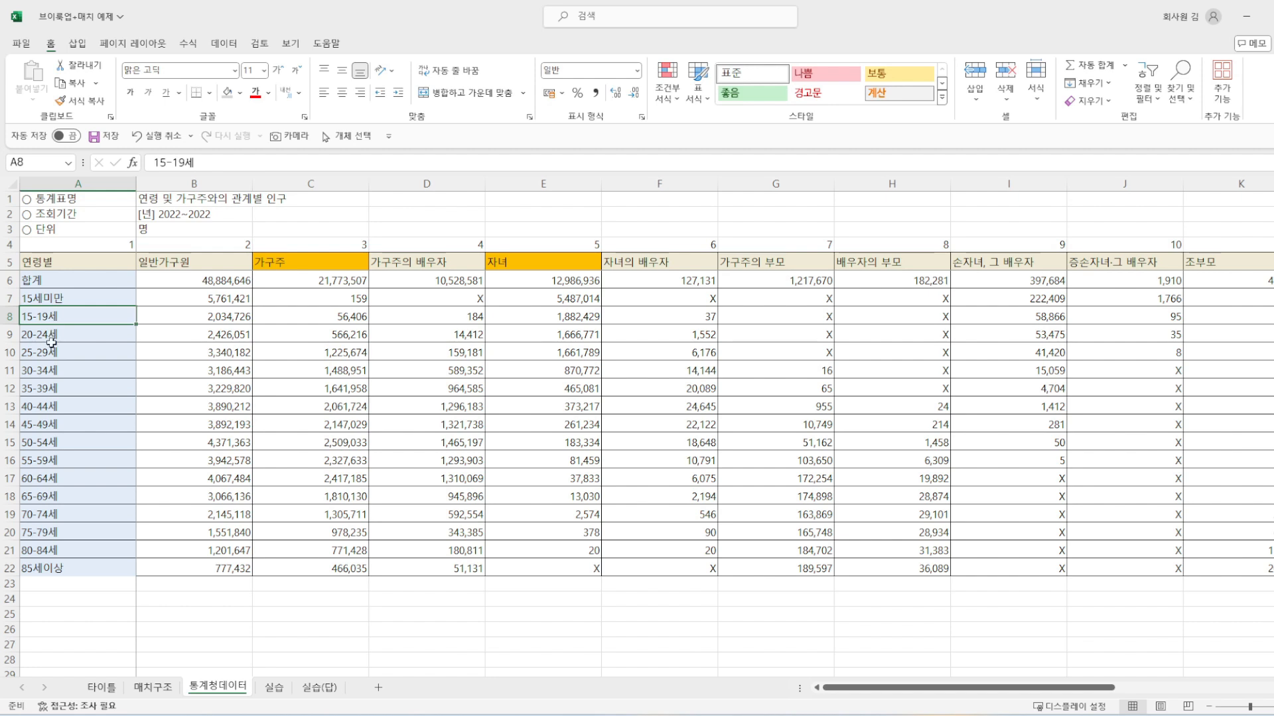
{"action": "left_click", "coordinate": [51, 343]}
{"action": "left_click", "coordinate": [51, 358]}
{"action": "left_click", "coordinate": [51, 375]}
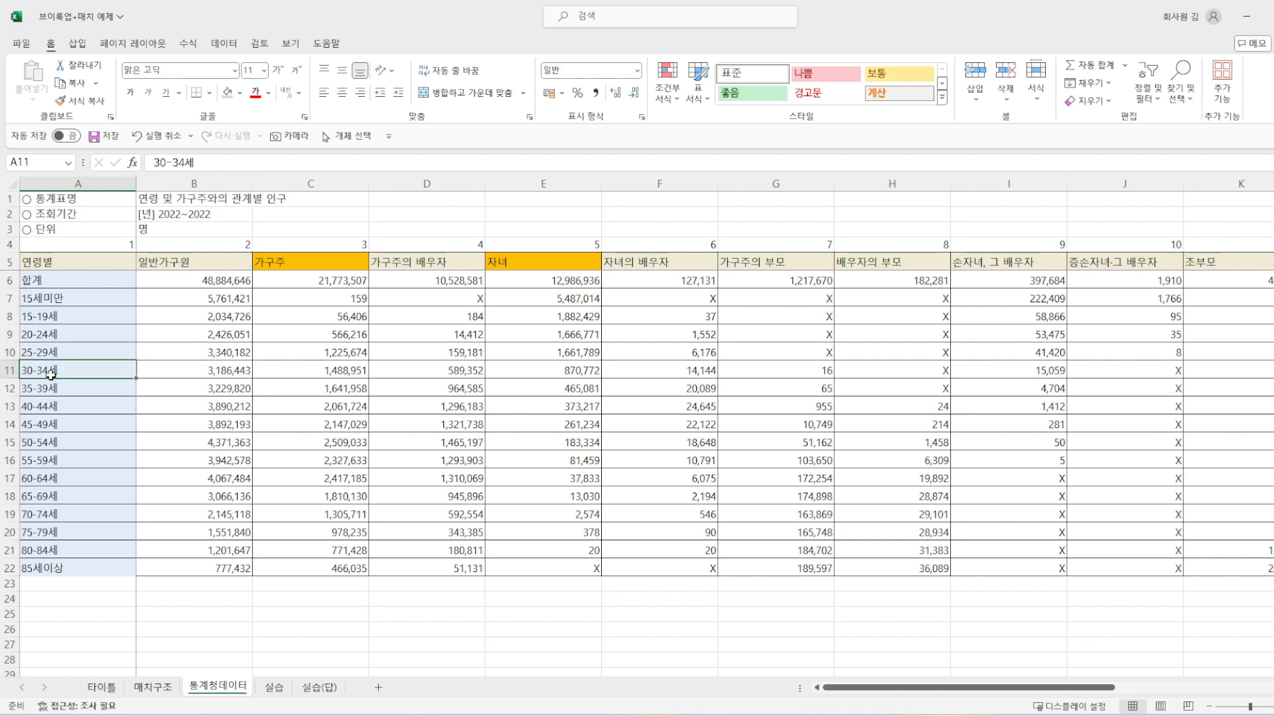
{"action": "left_click", "coordinate": [47, 392]}
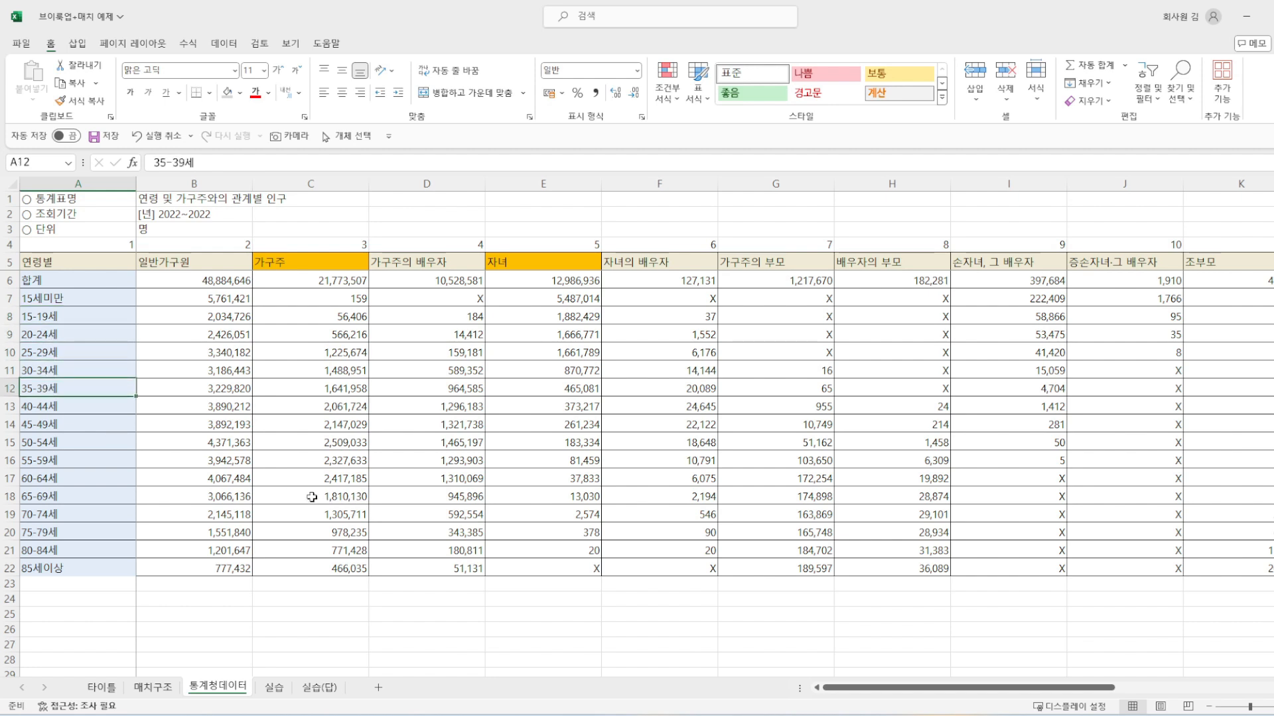
{"action": "left_click", "coordinate": [29, 373]}
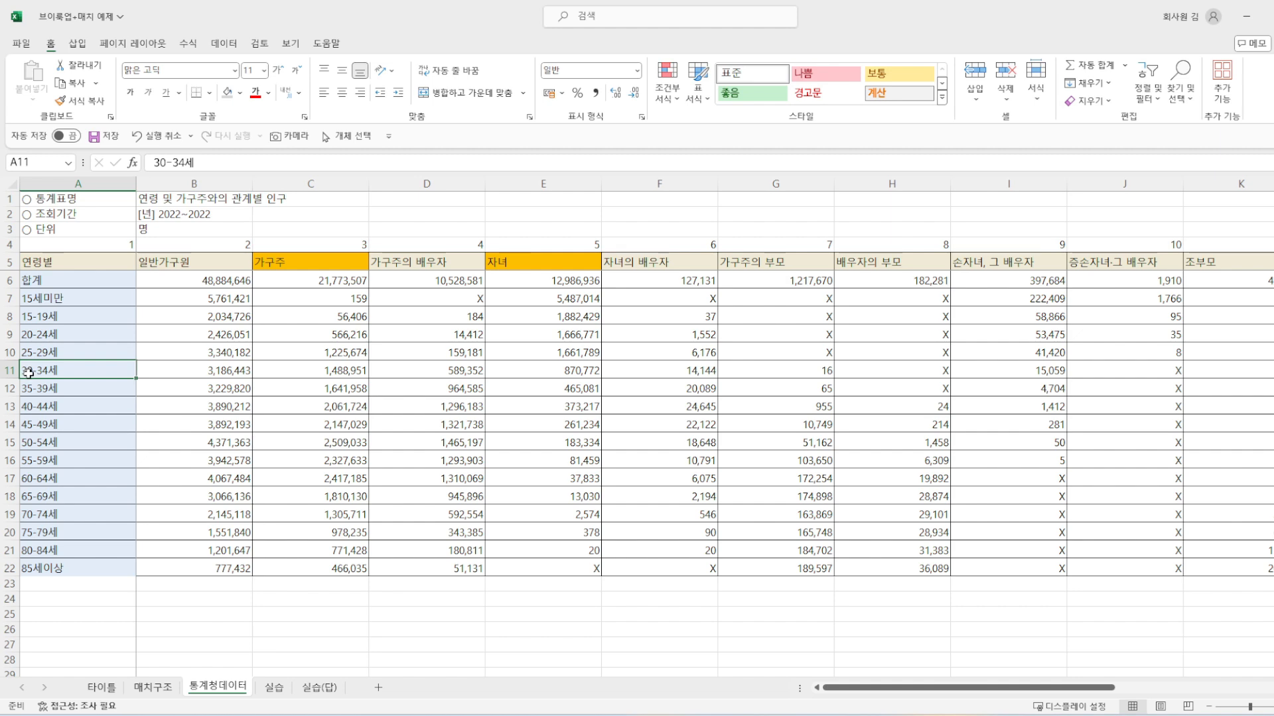
{"action": "left_click", "coordinate": [35, 391]}
{"action": "mouse_move", "coordinate": [35, 382]}
{"action": "left_mouse_down"}
{"action": "mouse_move", "coordinate": [30, 372]}
{"action": "mouse_move", "coordinate": [33, 383]}
{"action": "left_mouse_up"}
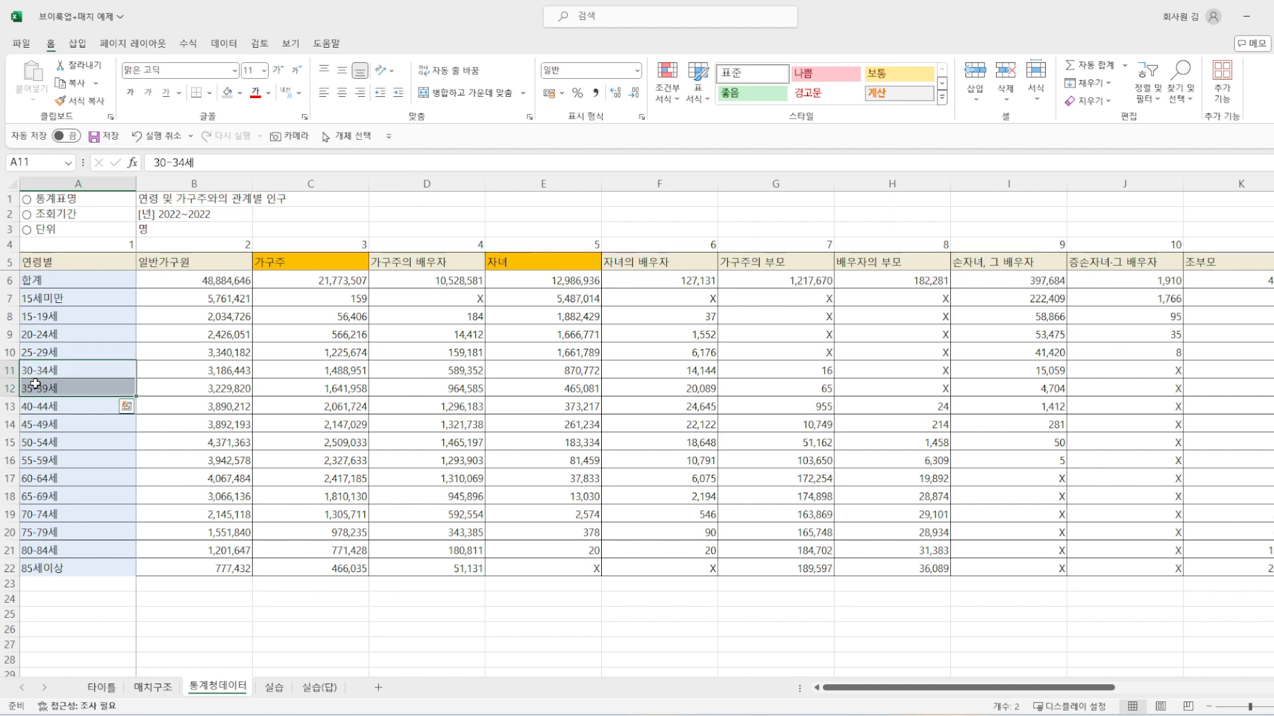
Step: Review the 30대 합계, 30-34세 and 35-39세 rows of the first table in the 실습 sheet
{"action": "left_click", "coordinate": [274, 687]}
{"action": "left_click", "coordinate": [65, 369]}
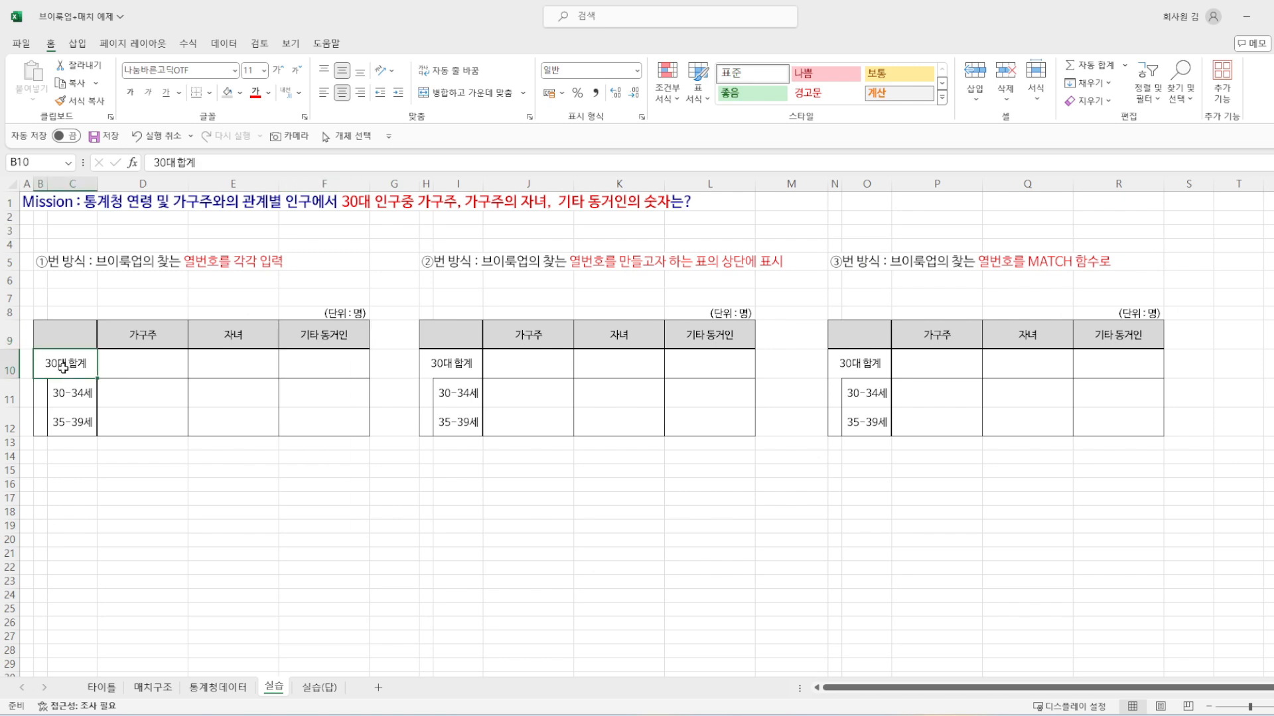
{"action": "left_click_drag", "start_coordinate": [68, 397], "coordinate": [66, 417]}
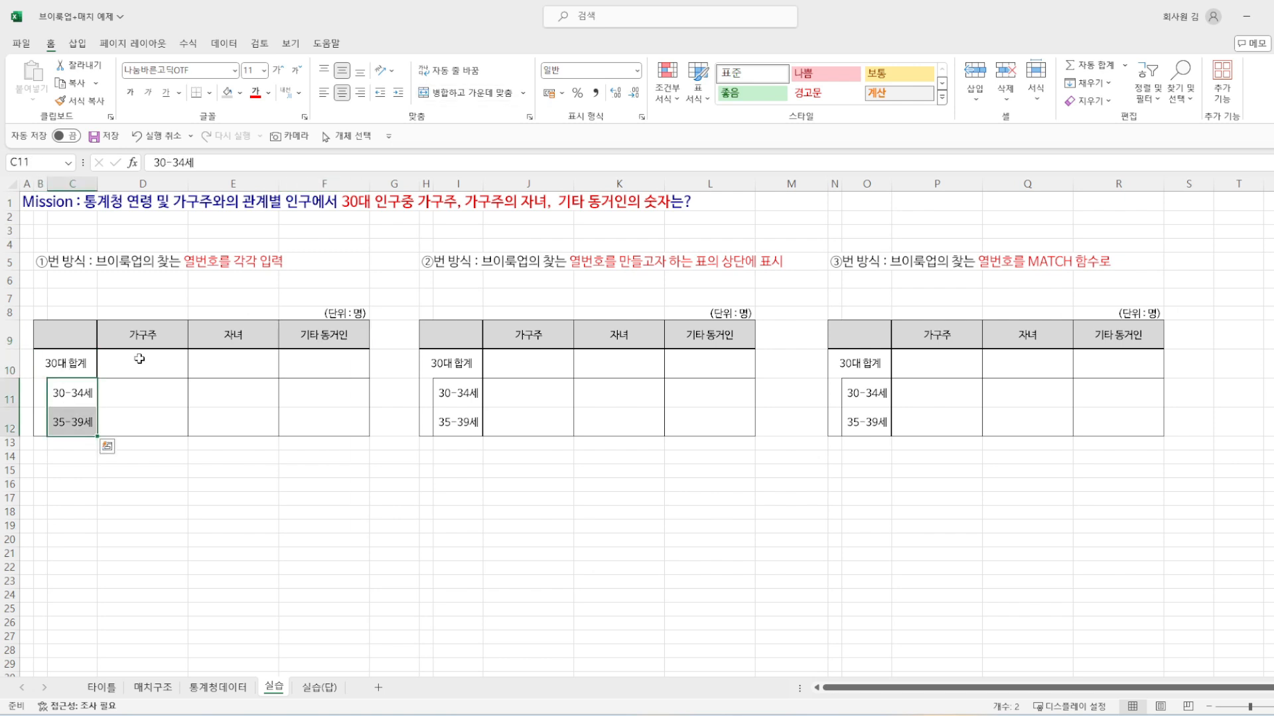
{"action": "left_click_drag", "start_coordinate": [65, 362], "coordinate": [339, 369]}
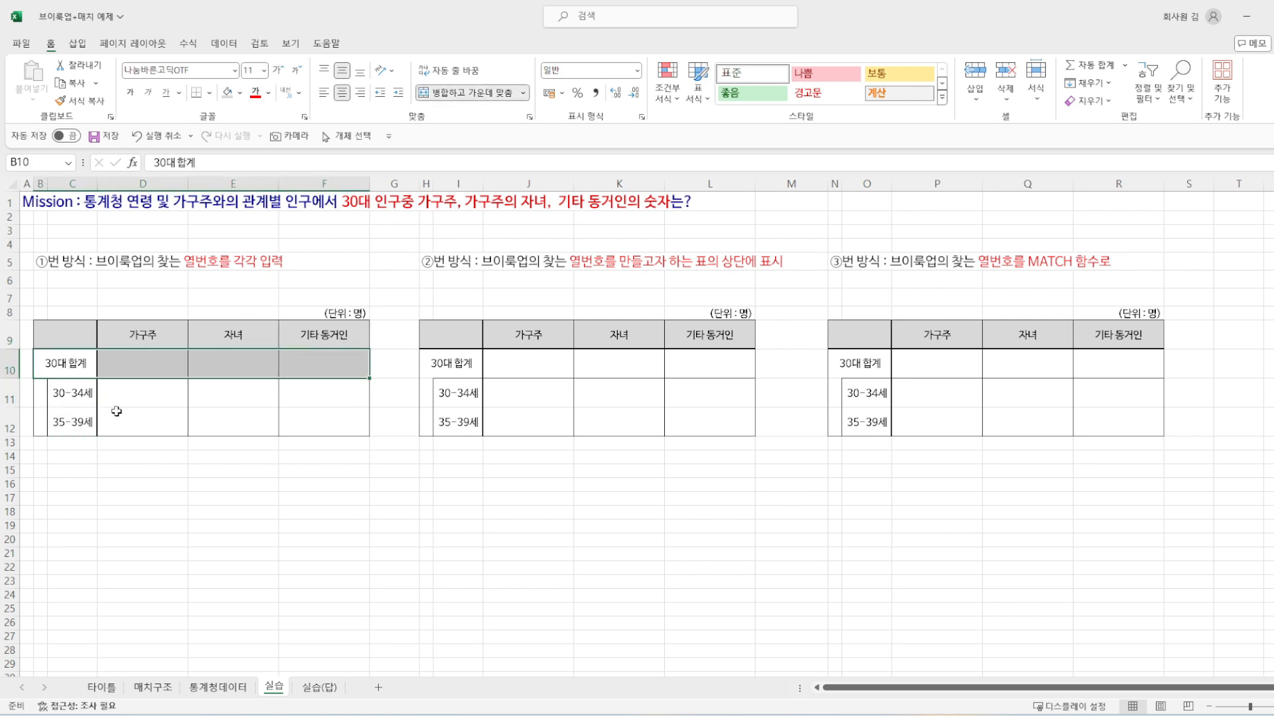
Step: Begin a VLOOKUP formula in D11 of the first table with the 30-34세 label in C11 as the lookup value
{"action": "left_click", "coordinate": [171, 396]}
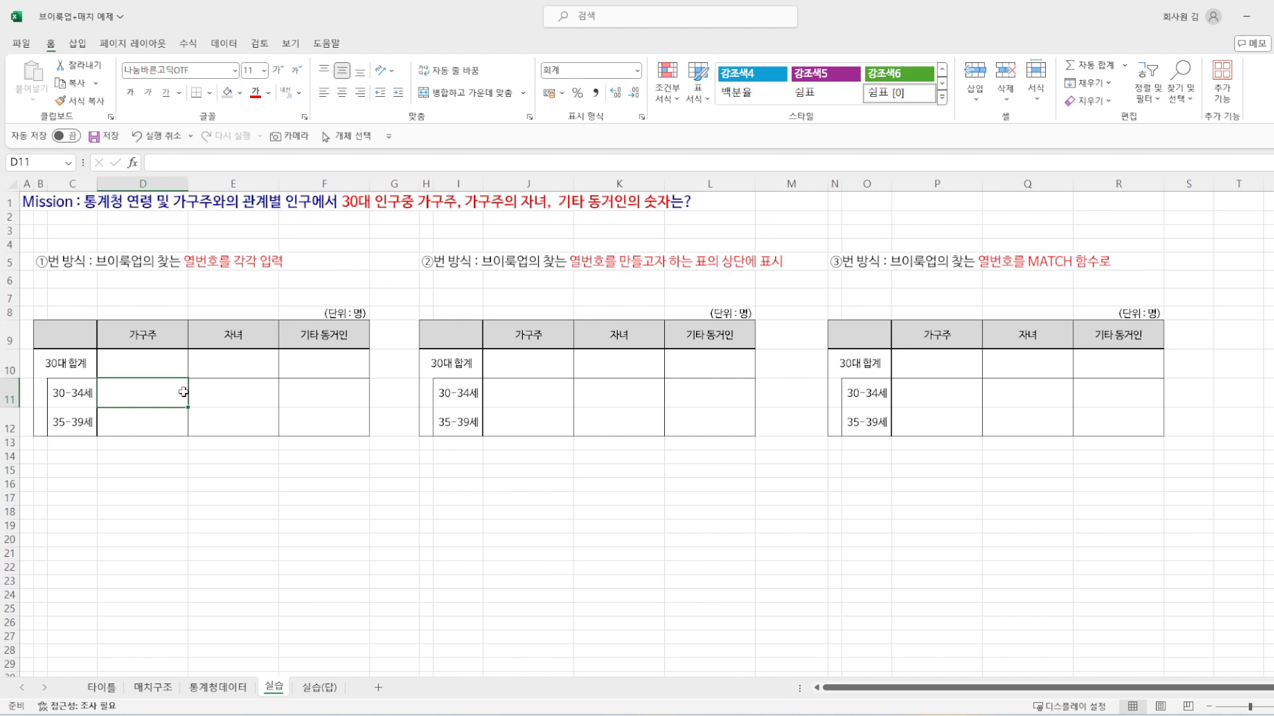
{"action": "type", "text": "="}
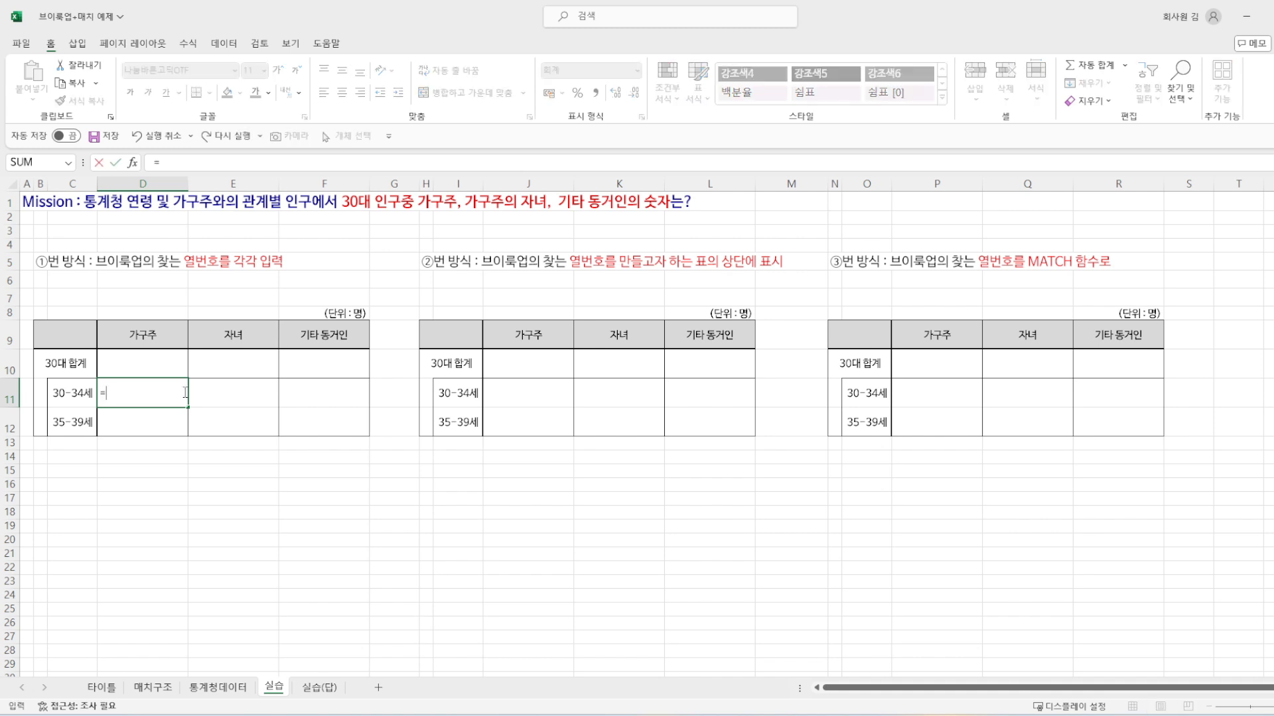
{"action": "type", "text": "VLOOKUP("}
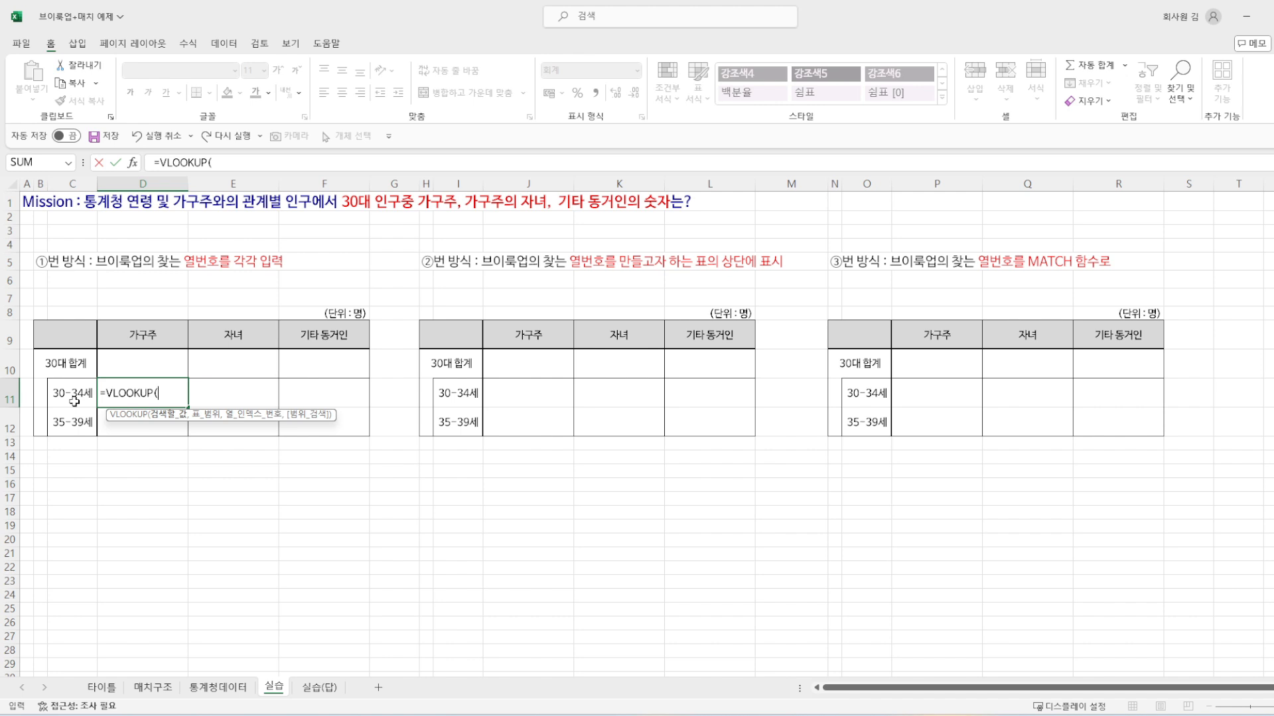
{"action": "left_click", "coordinate": [75, 402]}
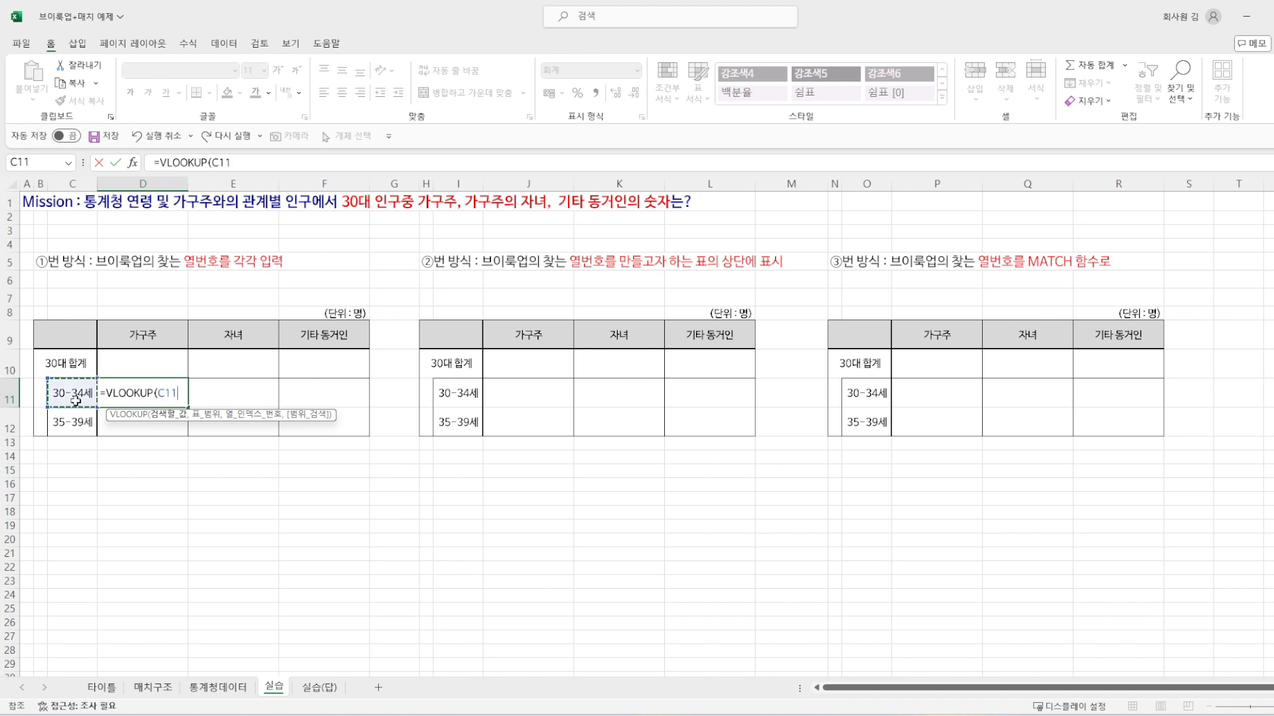
{"action": "type", "text": ","}
Step: Set the VLOOKUP table range to A5:P22 on the 통계청데이터 sheet, locked as the absolute reference $A$5:$P$22
{"action": "left_click", "coordinate": [219, 688]}
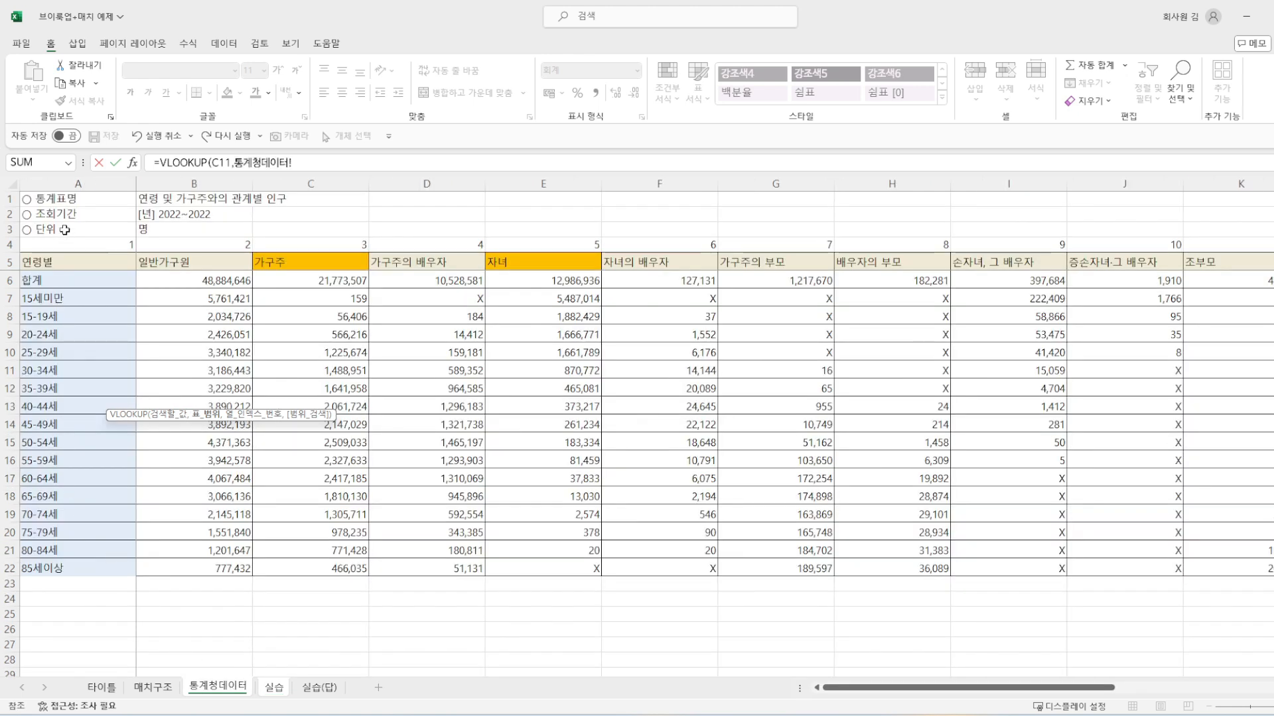
{"action": "left_click", "coordinate": [54, 262]}
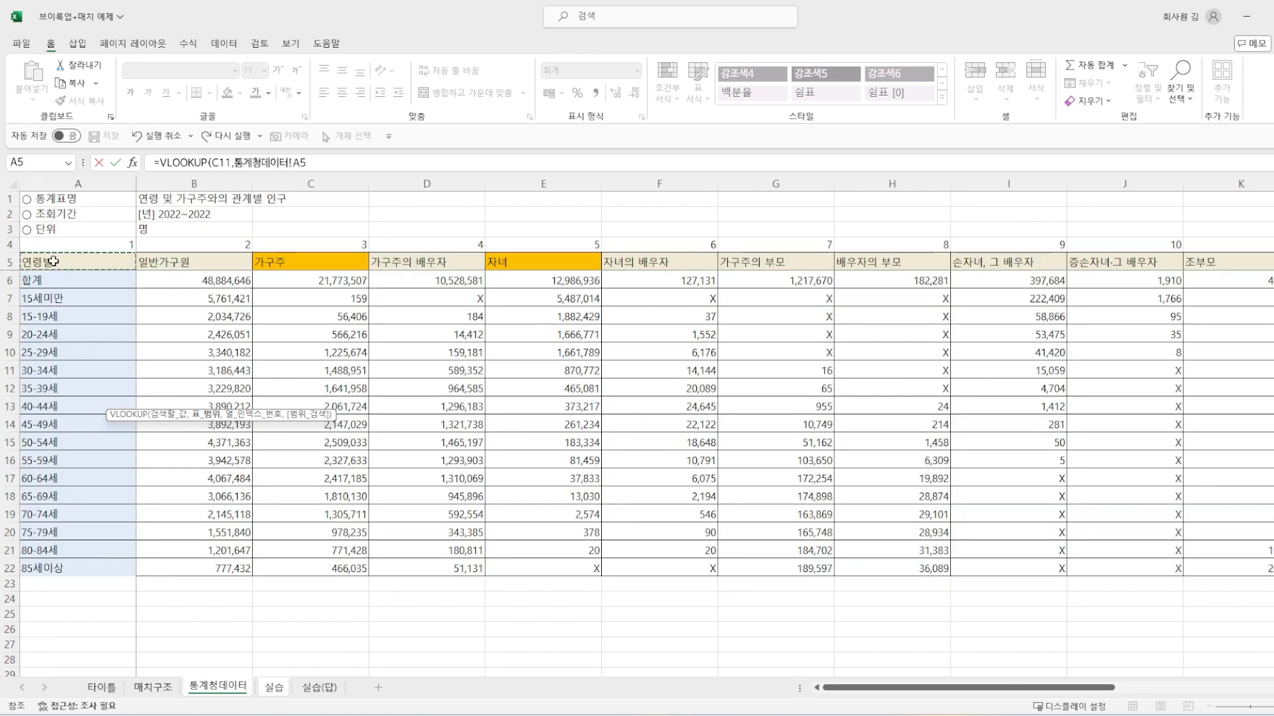
{"action": "key", "text": "ctrl+shift+Right"}
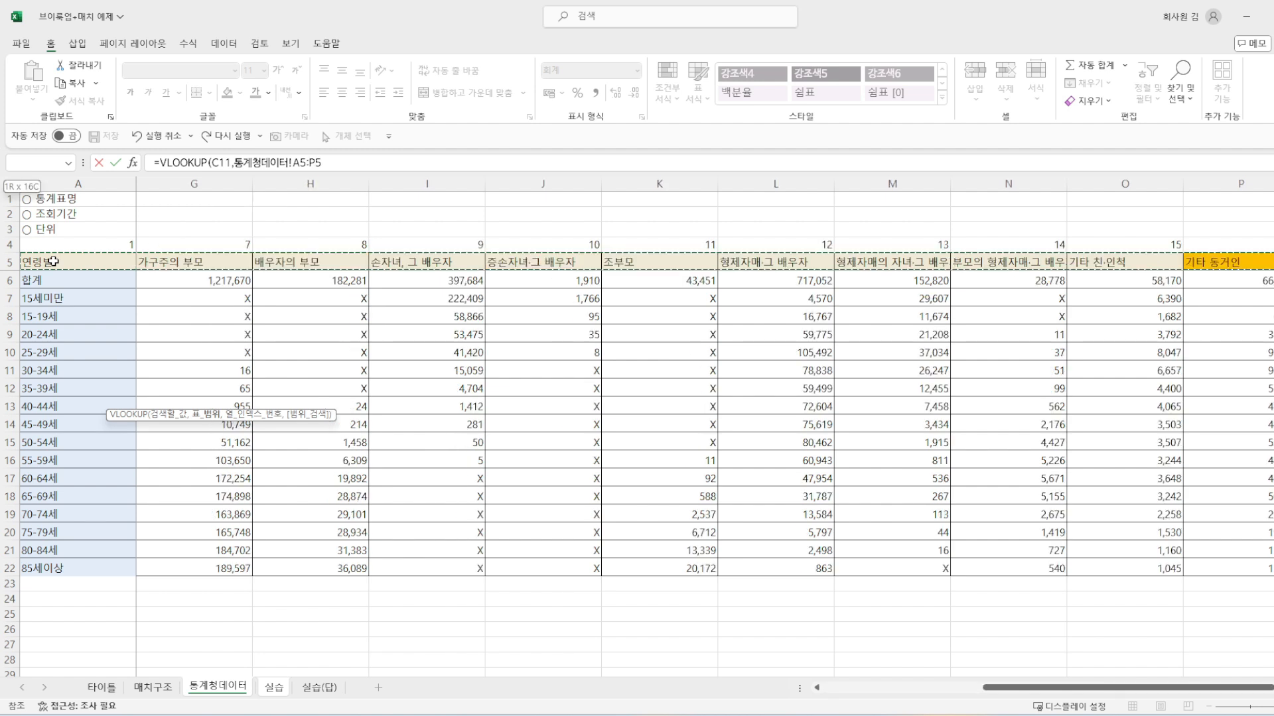
{"action": "key", "text": "ctrl+shift+Down"}
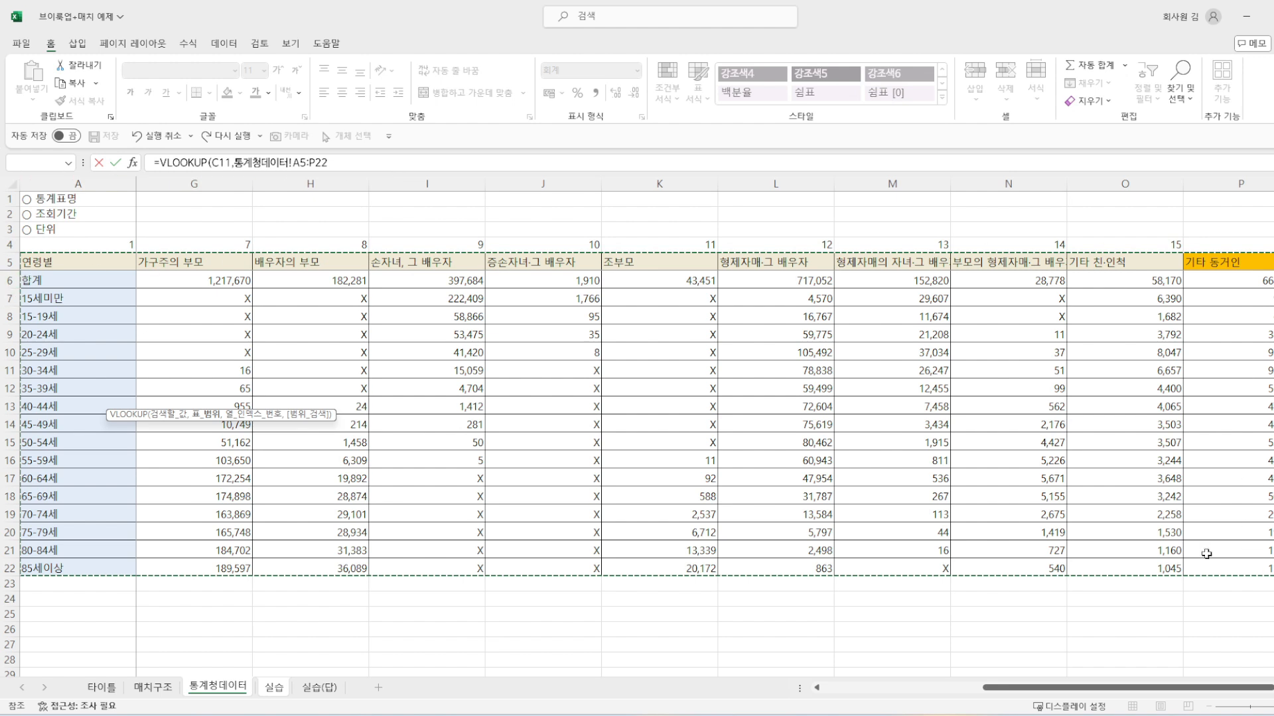
{"action": "key", "text": "F4"}
Step: Complete the VLOOKUP formula with column index 3 for 가구주 and FALSE for an exact match
{"action": "left_click", "coordinate": [368, 166]}
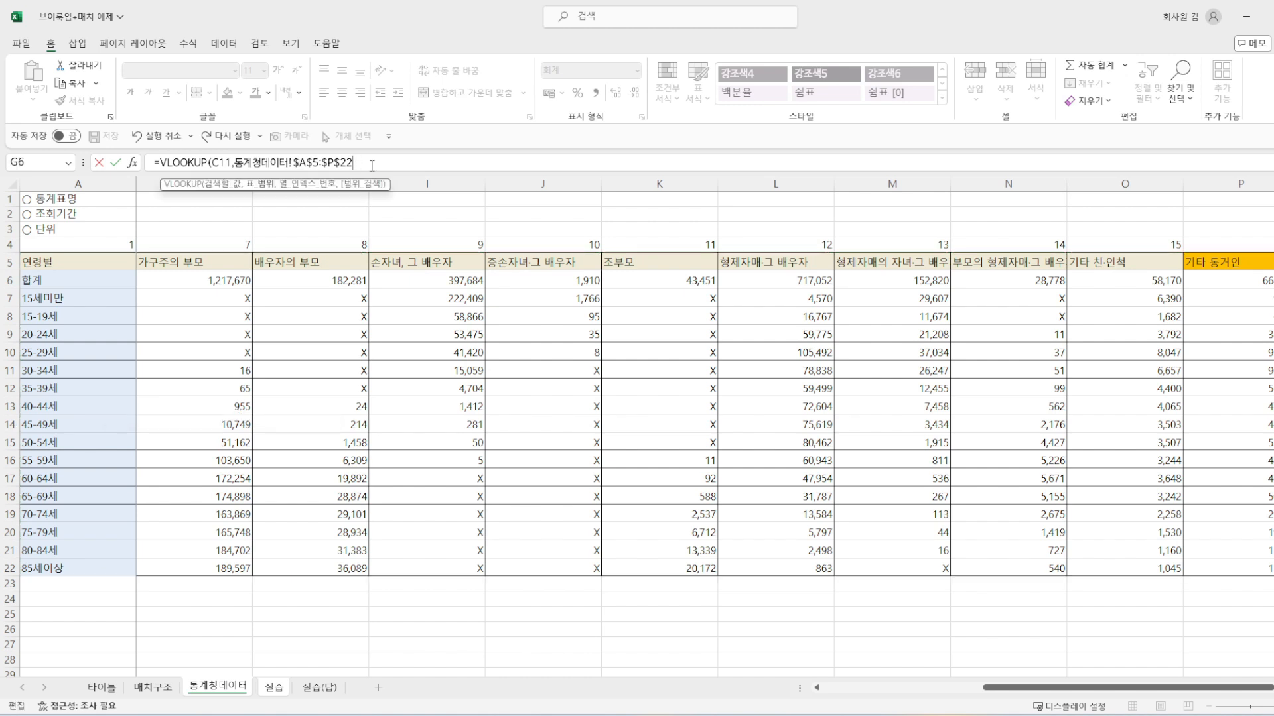
{"action": "type", "text": ","}
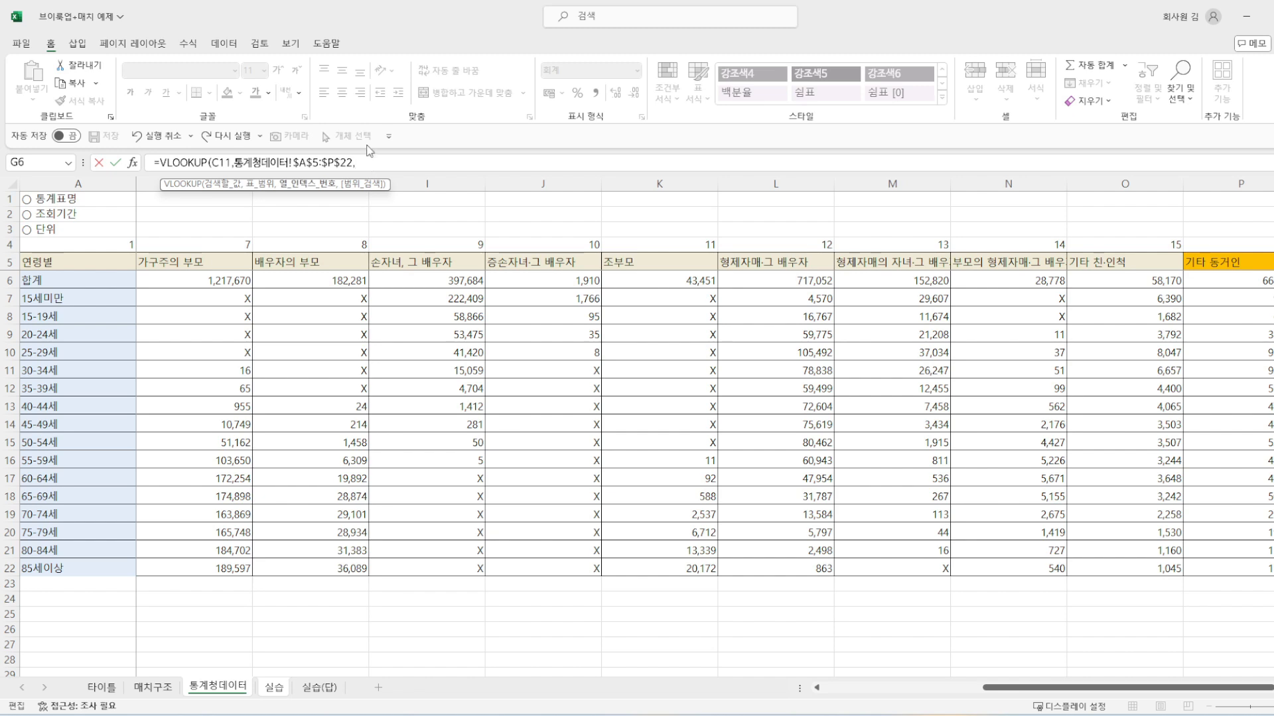
{"action": "left_click_drag", "start_coordinate": [1001, 688], "coordinate": [822, 705]}
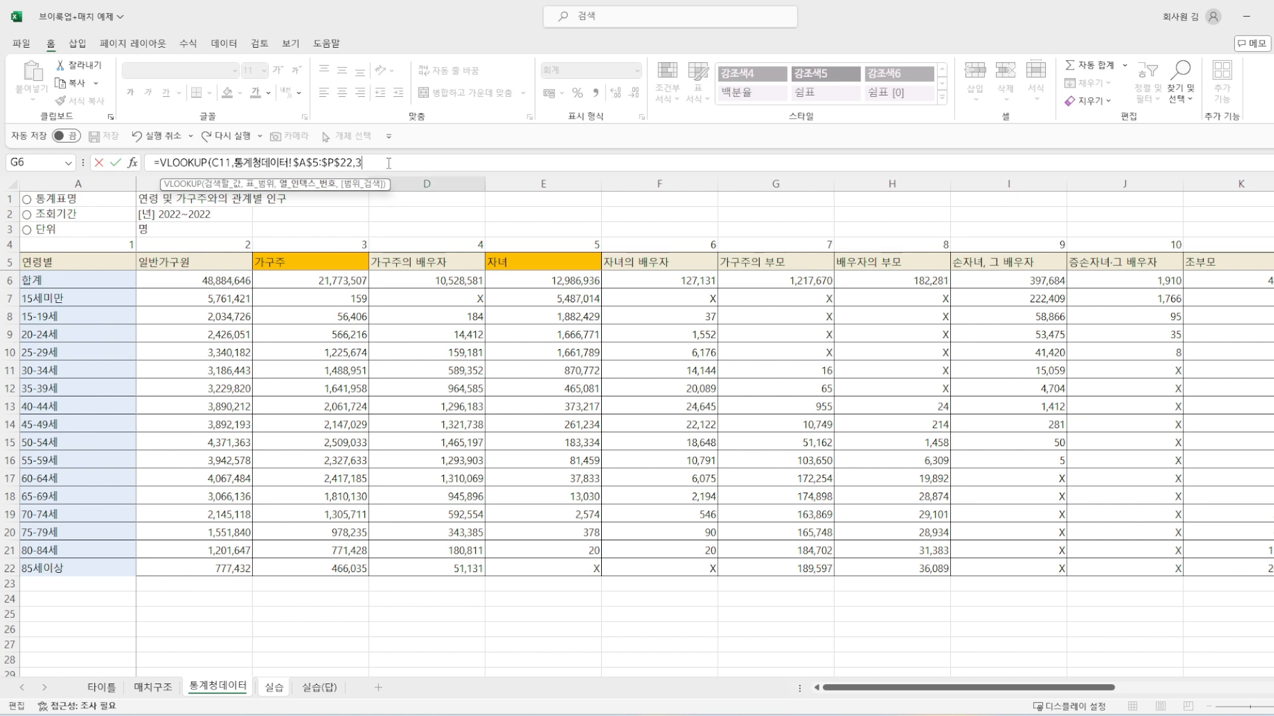
{"action": "type", "text": ","}
{"action": "type", "text": "FALSE"}
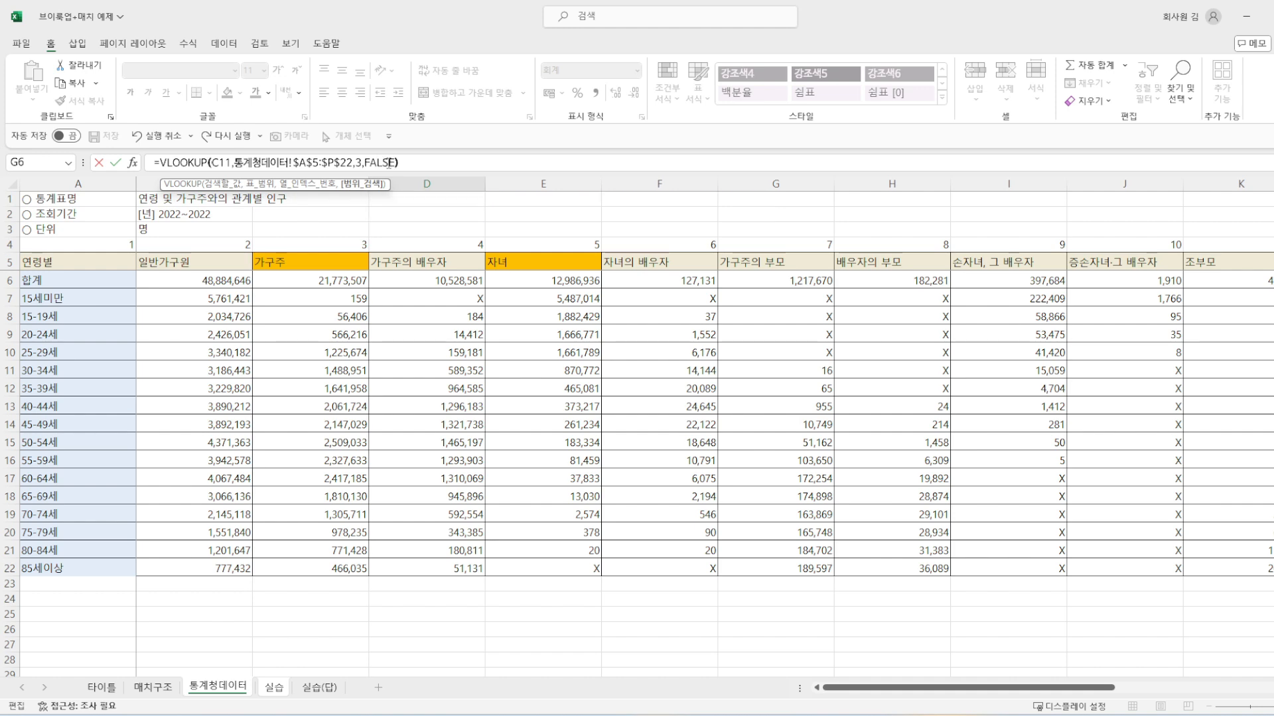
{"action": "key", "text": "Return"}
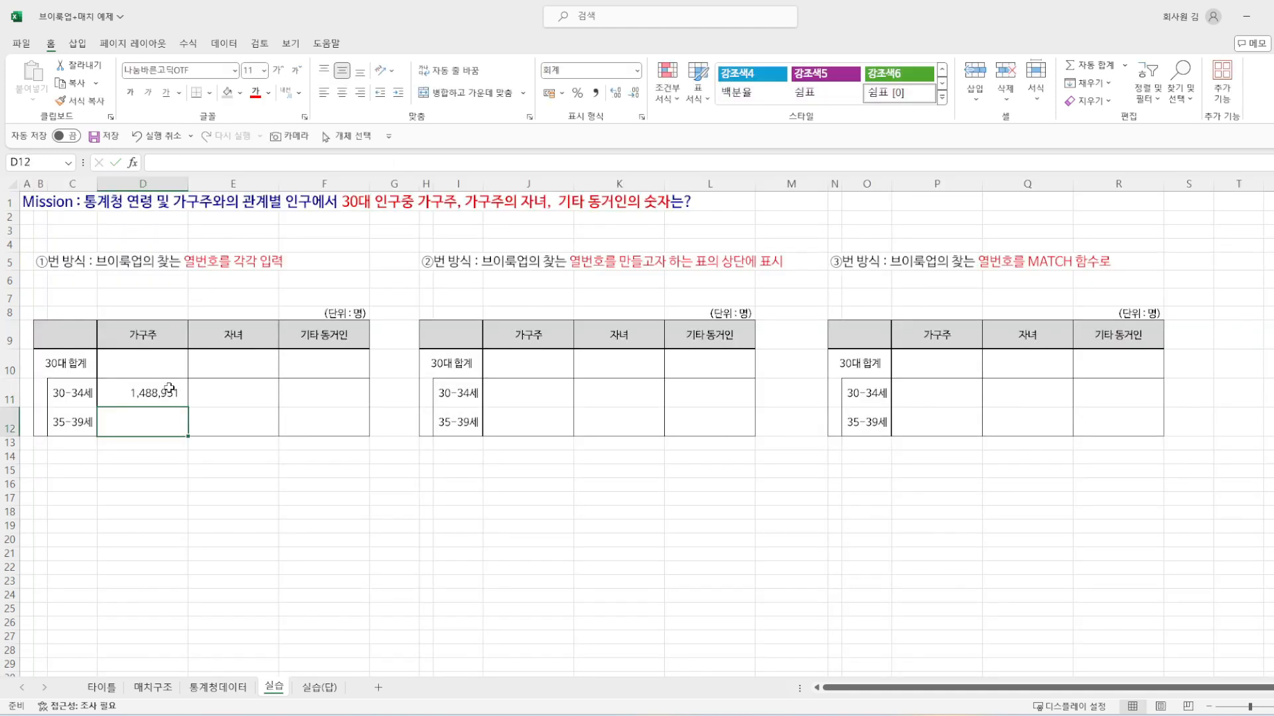
Step: Lock the lookup column in the D11 VLOOKUP formula by changing the lookup value to $C11
{"action": "left_click", "coordinate": [169, 390]}
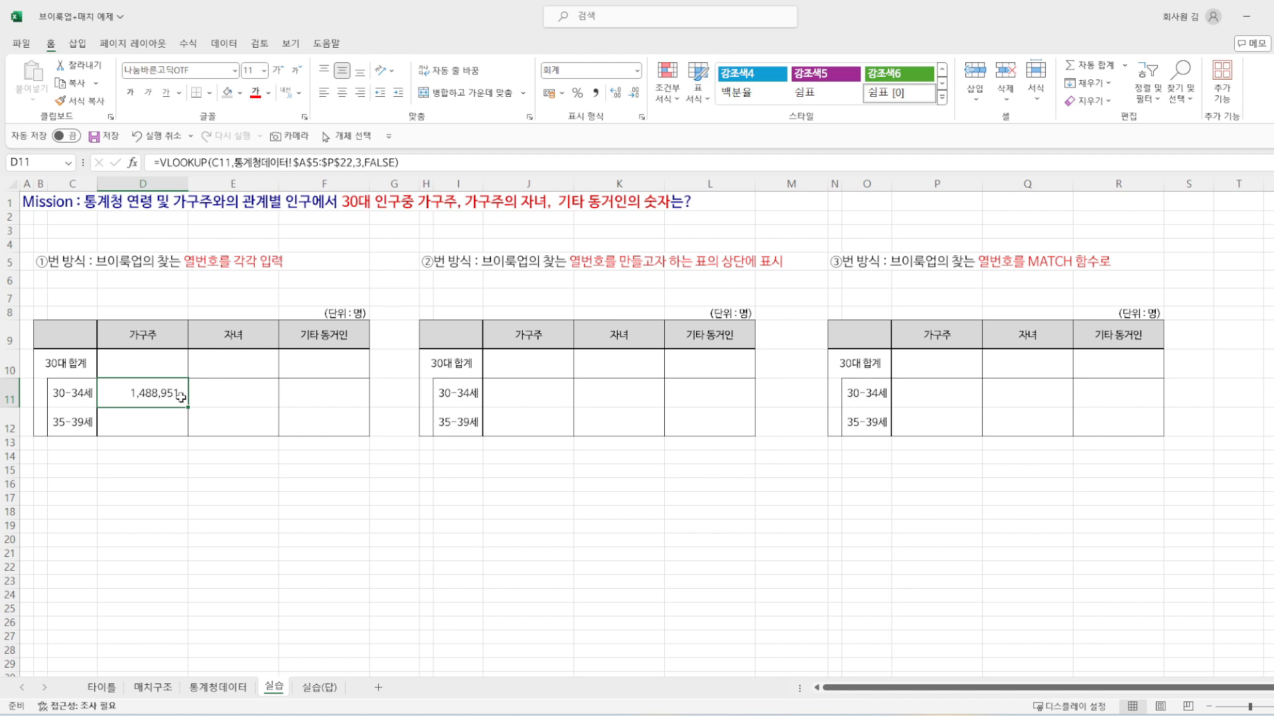
{"action": "key", "text": "ctrl+c"}
{"action": "key", "text": "Escape"}
{"action": "left_click", "coordinate": [62, 391]}
{"action": "left_click", "coordinate": [142, 401]}
{"action": "left_click", "coordinate": [312, 162]}
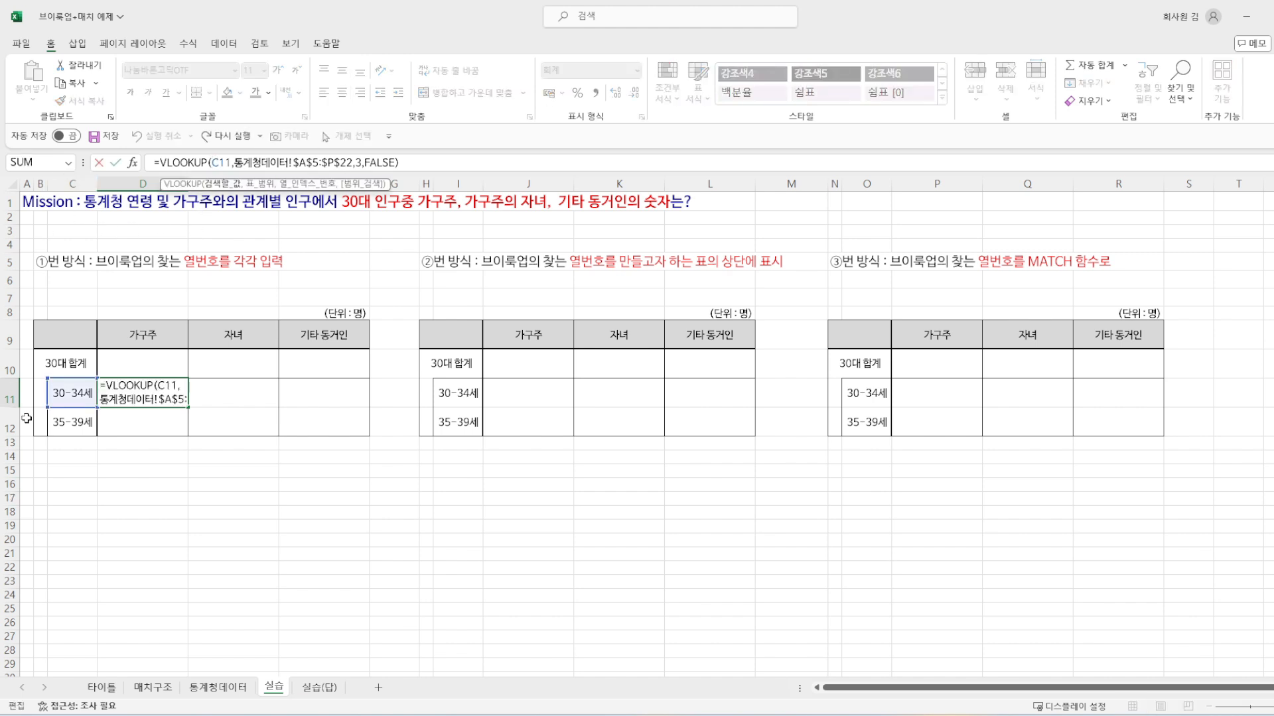
{"action": "key", "text": "Escape"}
{"action": "left_click", "coordinate": [214, 162]}
{"action": "type", "text": "$"}
{"action": "key", "text": "ctrl+Return"}
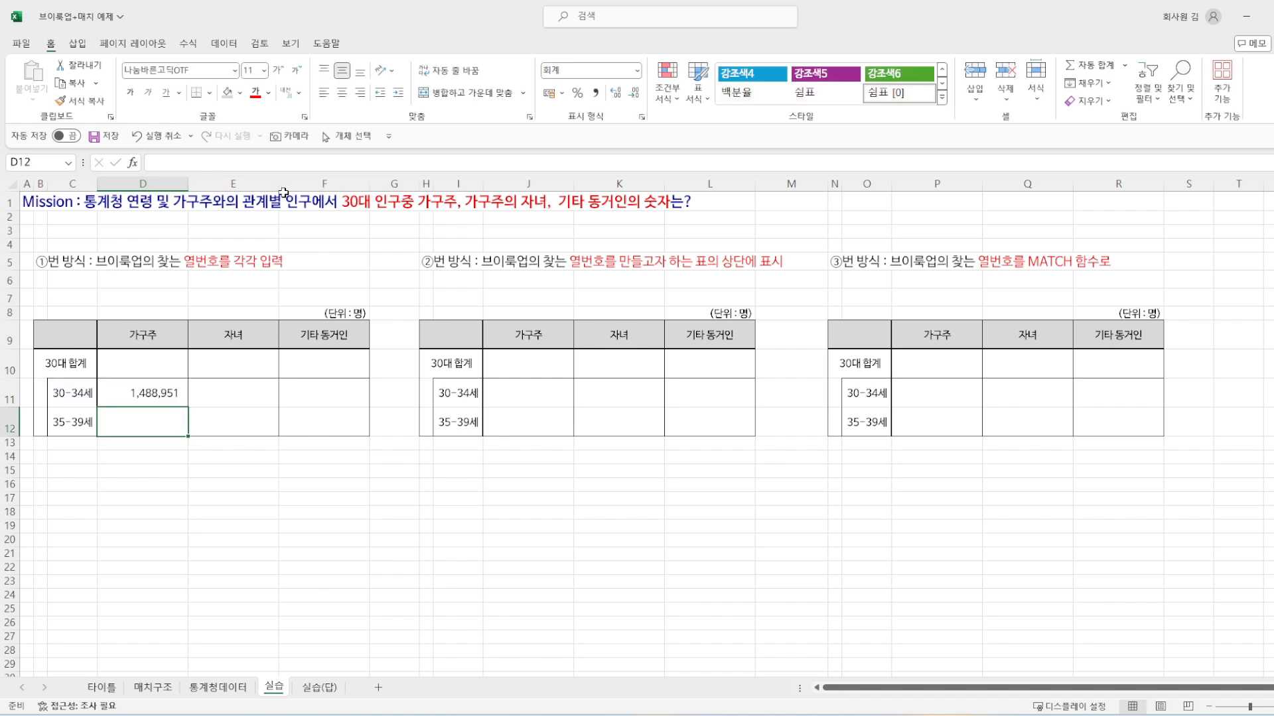
Step: Copy the D11 VLOOKUP formula across to the 자녀 and 기타 동거인 cells E11:F11
{"action": "key", "text": "ctrl+c"}
{"action": "key", "text": "shift+Right"}
{"action": "key", "text": "shift+Right"}
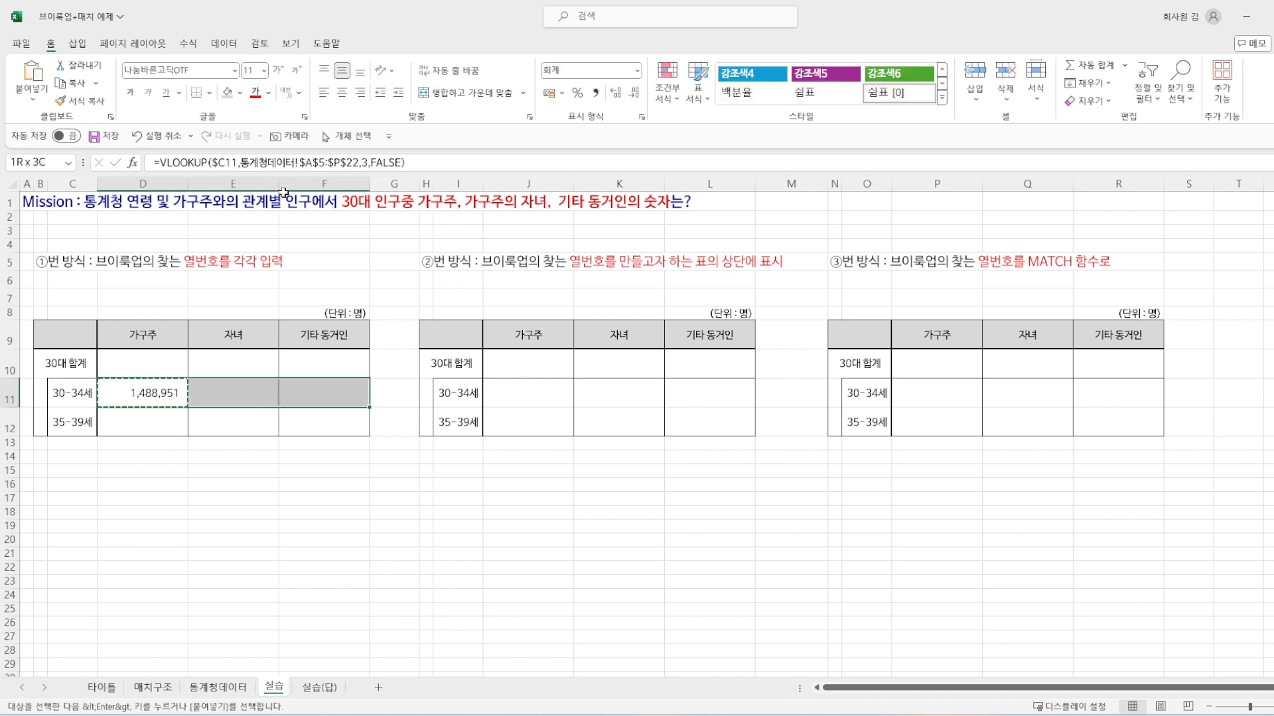
{"action": "key", "text": "ctrl+alt+v"}
{"action": "key", "text": "Return"}
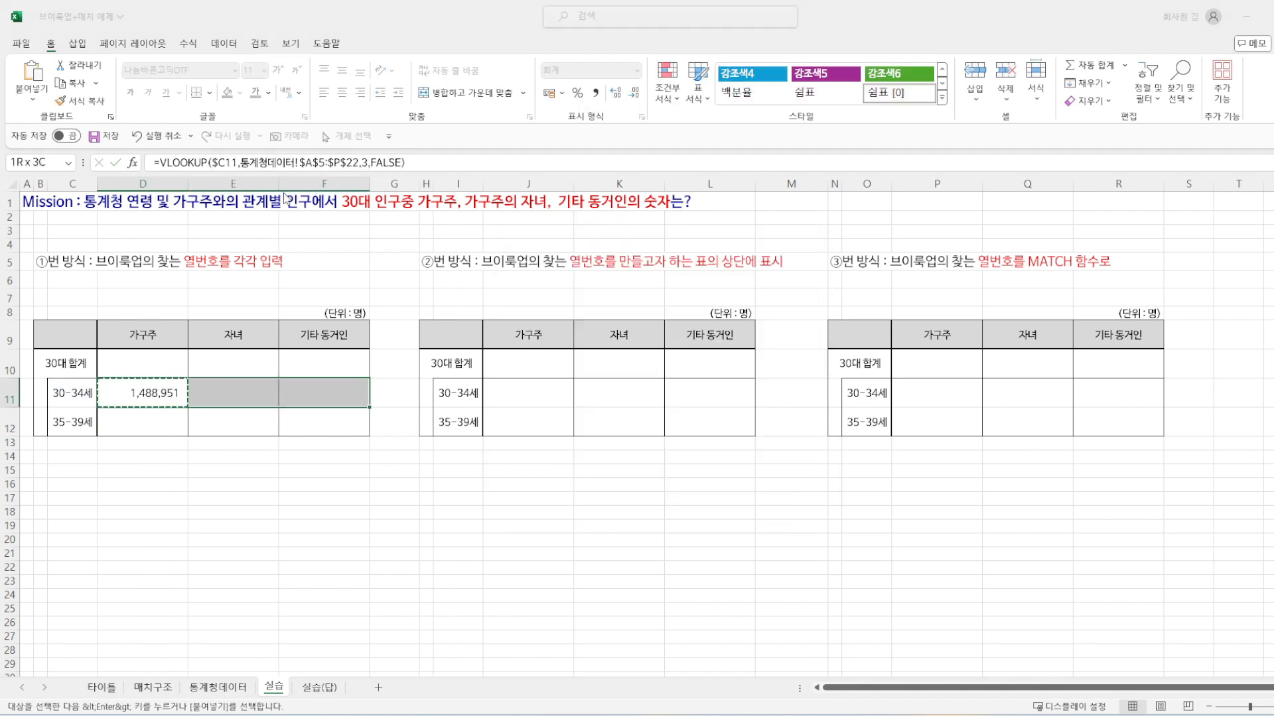
{"action": "left_click", "coordinate": [219, 397]}
{"action": "left_click", "coordinate": [325, 392]}
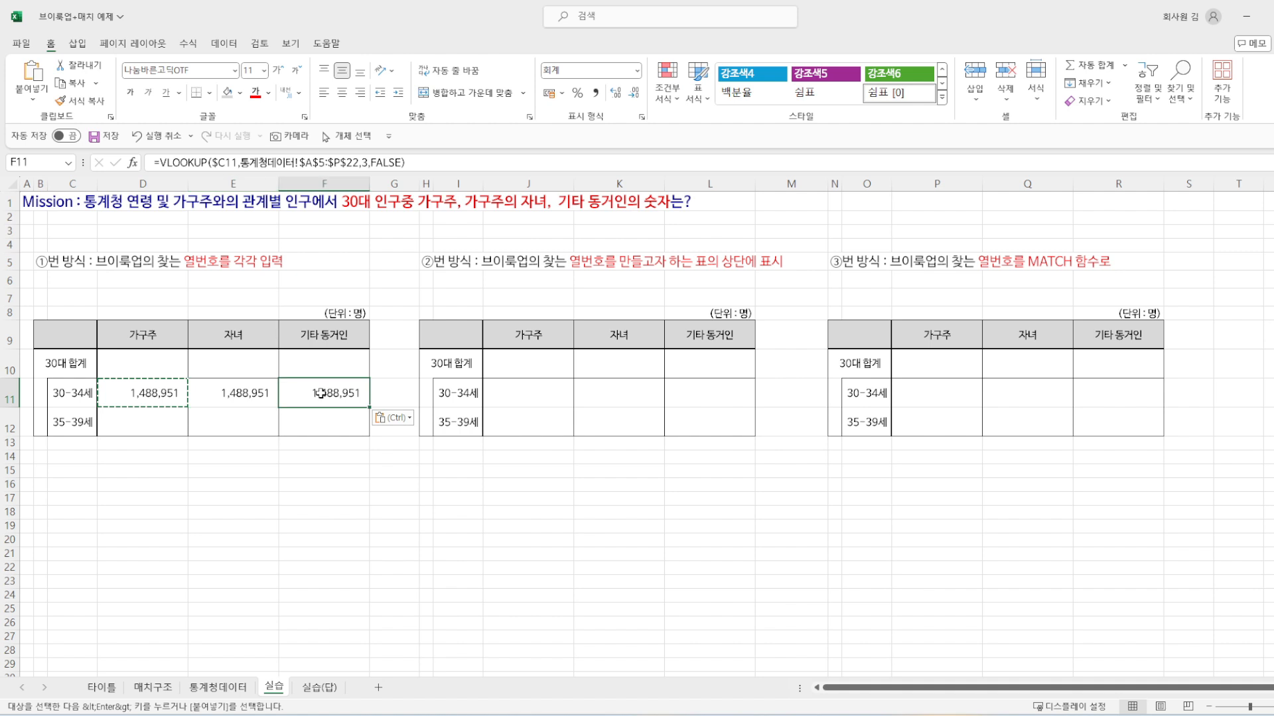
{"action": "key", "text": "Escape"}
{"action": "left_click_drag", "start_coordinate": [129, 393], "coordinate": [336, 393]}
{"action": "key", "text": "ctrl+c"}
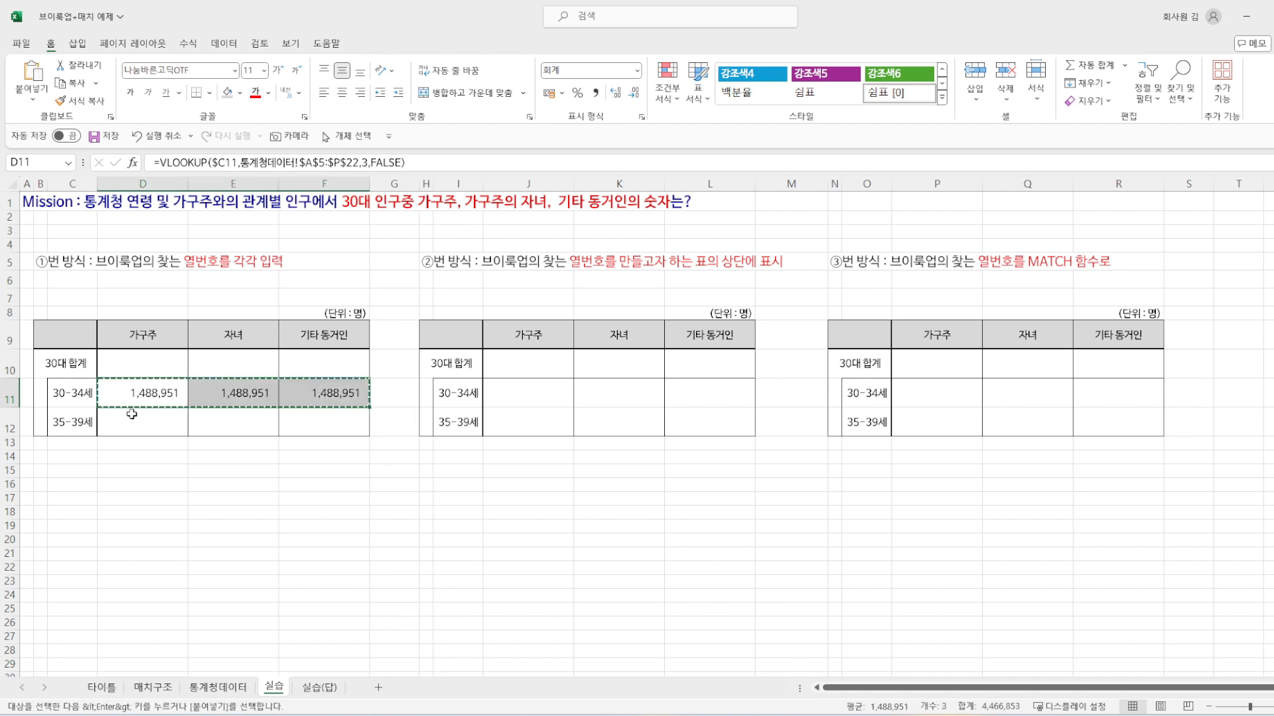
{"action": "left_click", "coordinate": [156, 400]}
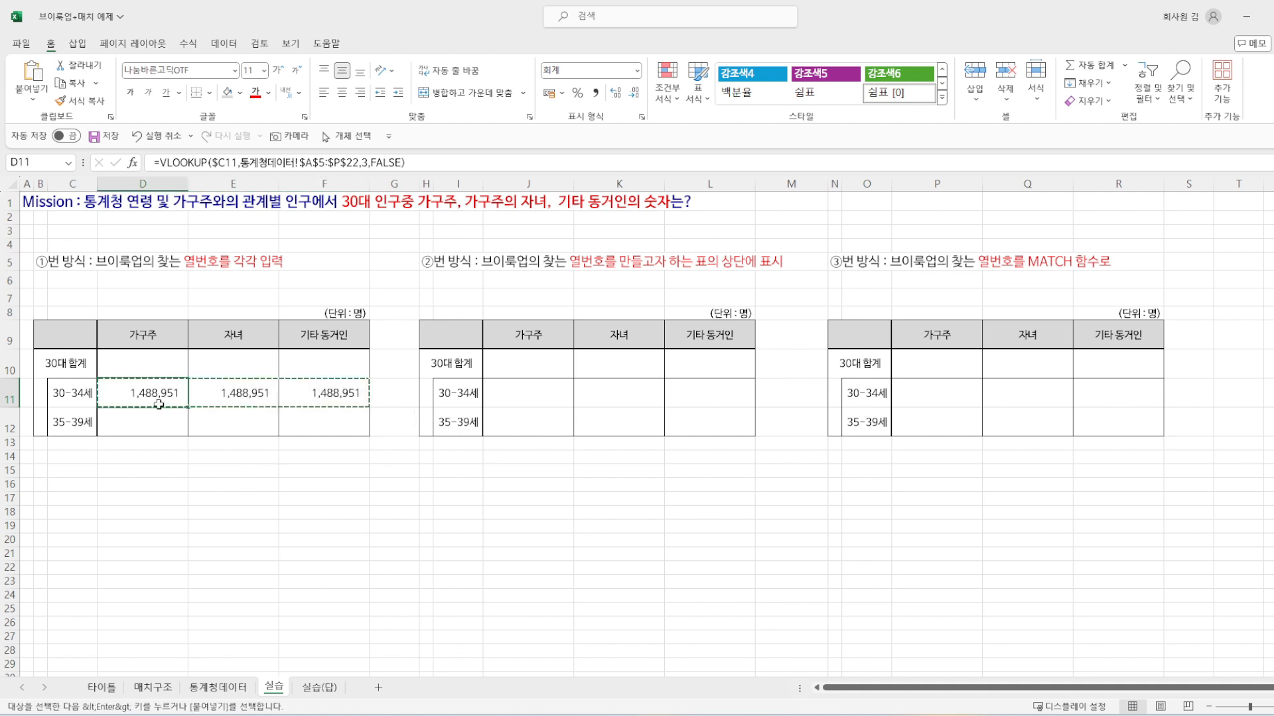
{"action": "key", "text": "Escape"}
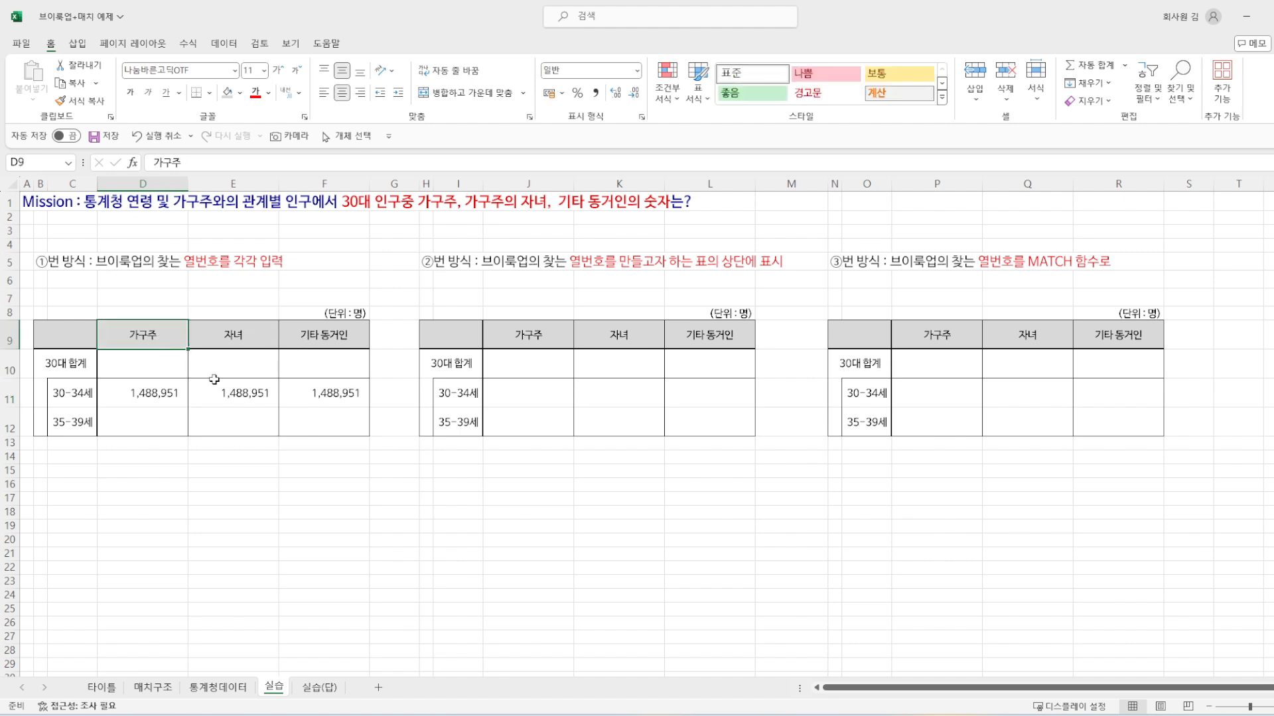
Step: Examine the column index in the VLOOKUP formulas of D11, E11 and F11
{"action": "left_click", "coordinate": [233, 389]}
{"action": "left_click", "coordinate": [330, 403]}
{"action": "left_click", "coordinate": [227, 399]}
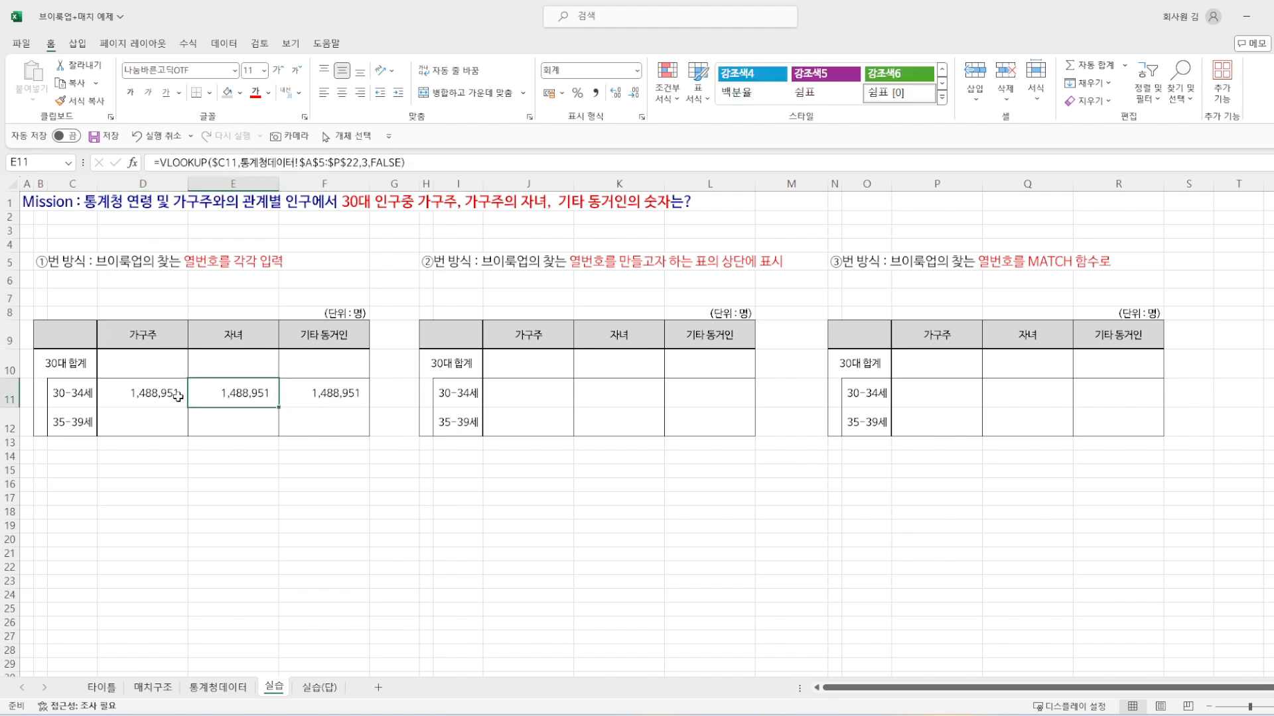
{"action": "left_click", "coordinate": [142, 396]}
{"action": "left_click", "coordinate": [225, 400]}
{"action": "left_click", "coordinate": [334, 398]}
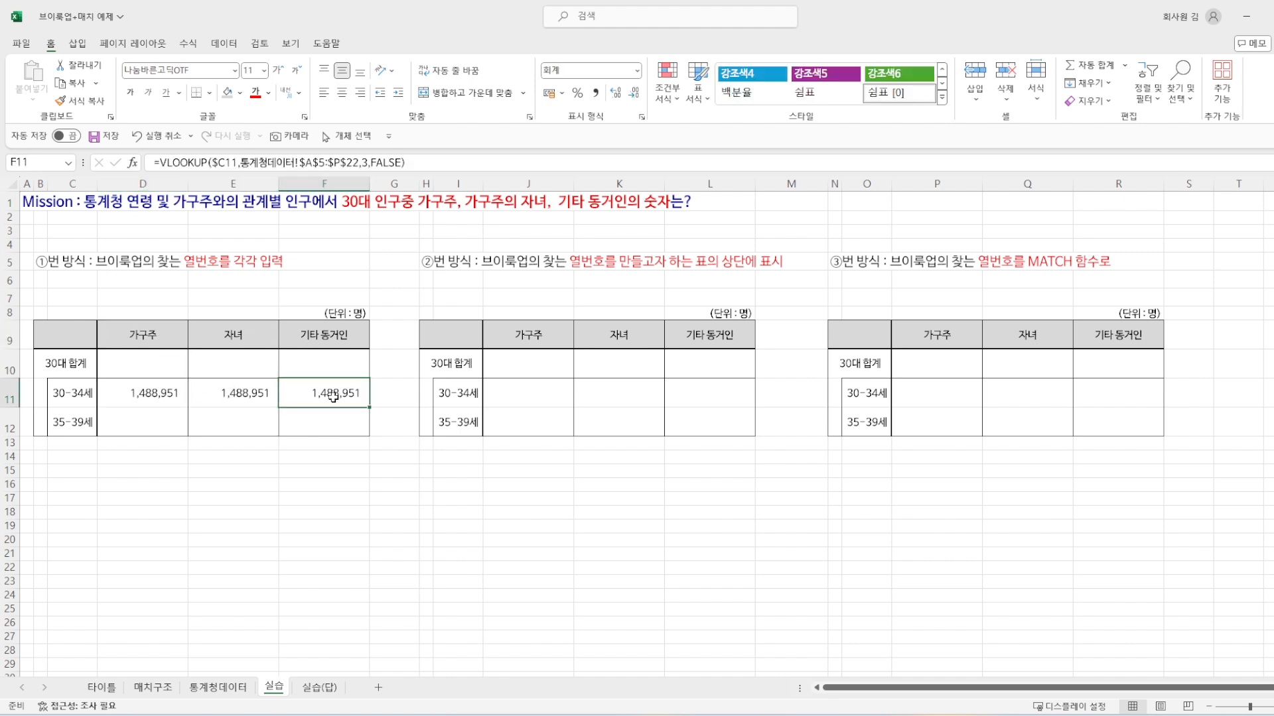
{"action": "left_click", "coordinate": [126, 397]}
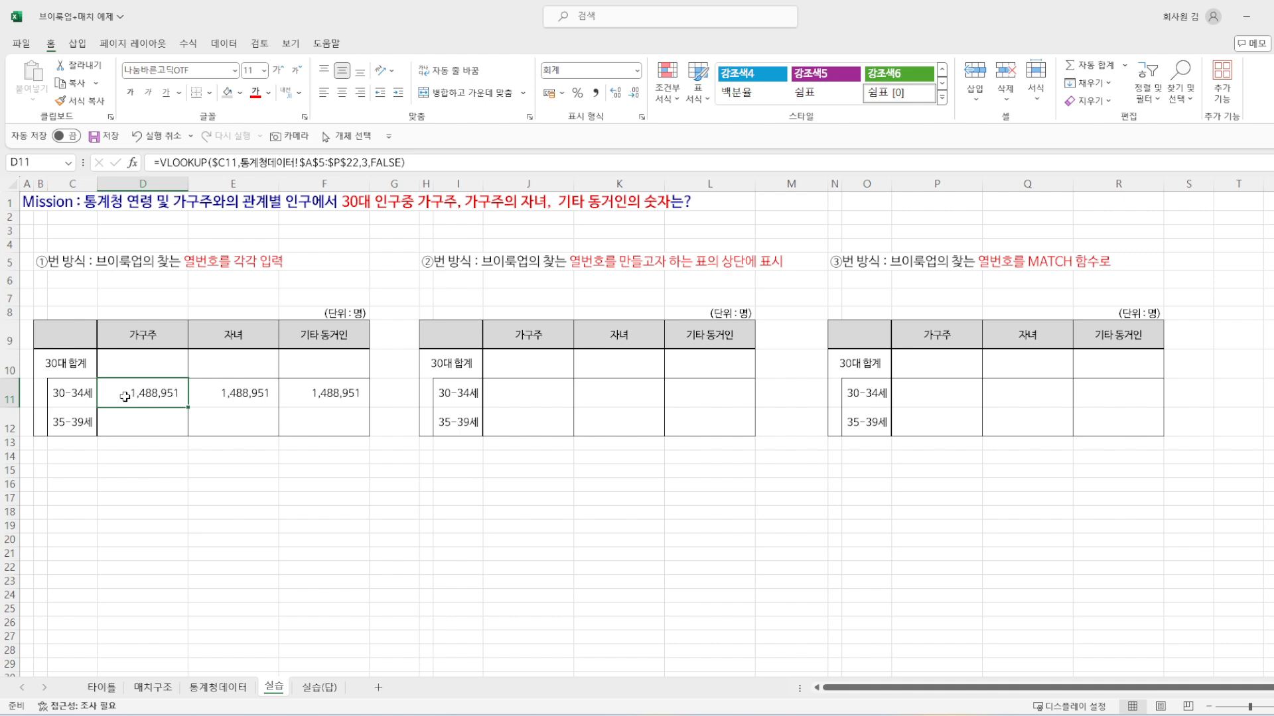
{"action": "left_click", "coordinate": [356, 164]}
{"action": "left_click", "coordinate": [215, 394]}
{"action": "left_click", "coordinate": [359, 165]}
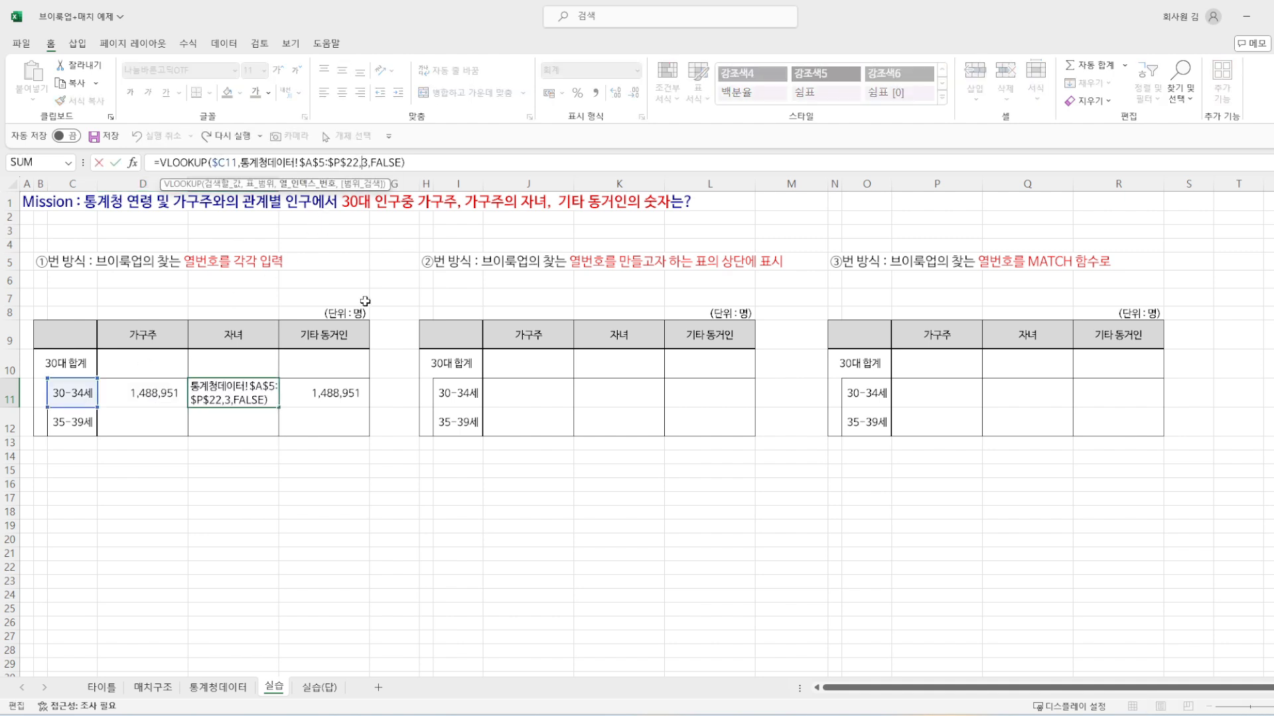
{"action": "key", "text": "Escape"}
{"action": "left_click", "coordinate": [337, 402]}
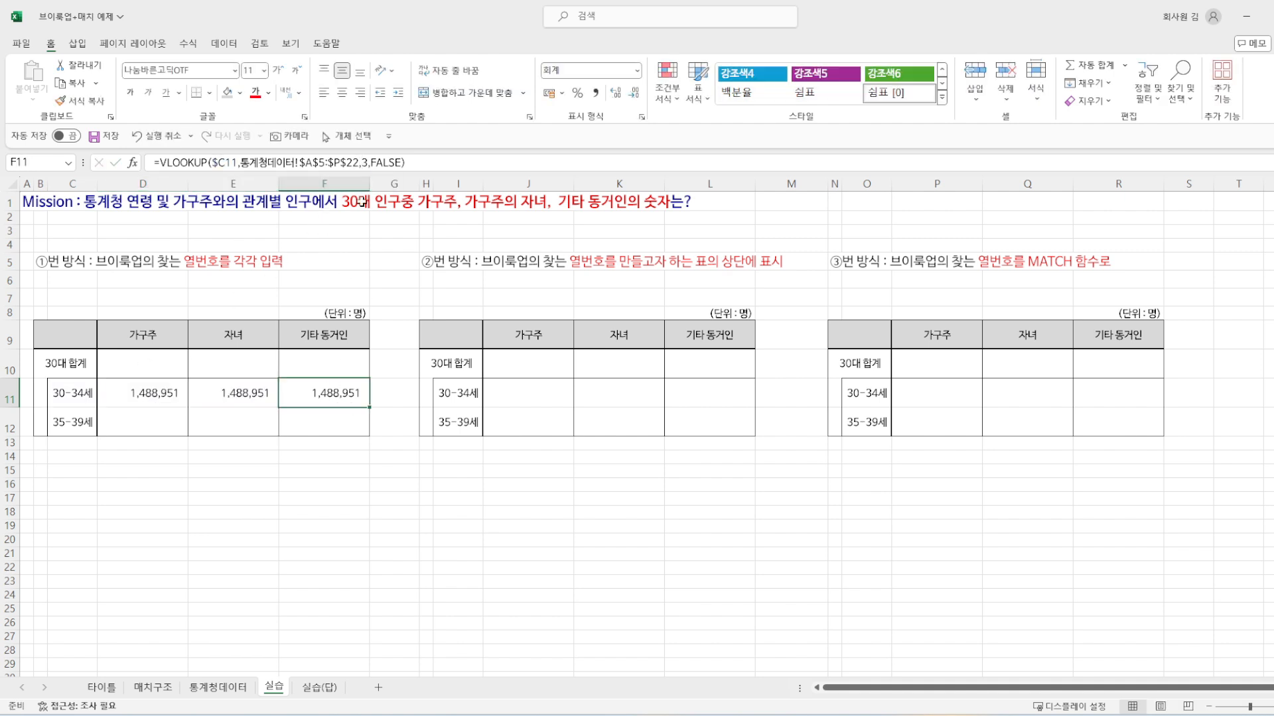
{"action": "left_click", "coordinate": [219, 402]}
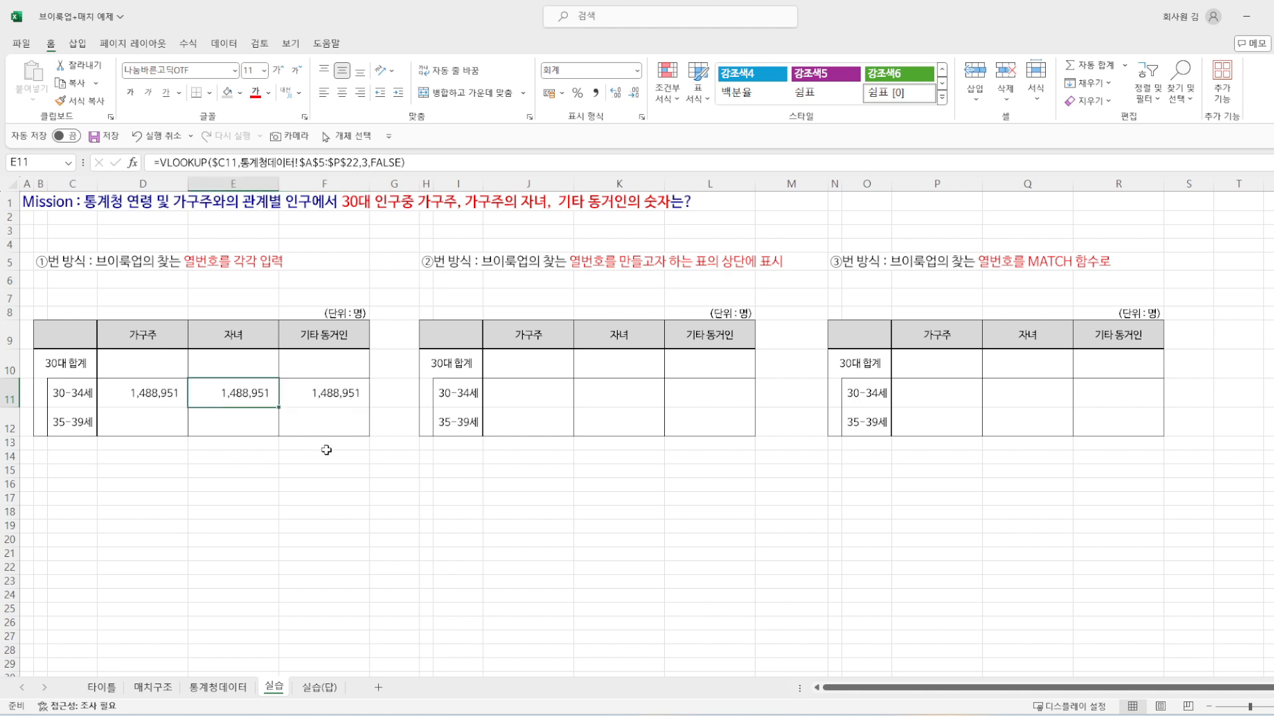
Step: Look up the column numbers of 가구주, 자녀 and 기타 동거인 in row 4 of the 통계청데이터 sheet
{"action": "left_click", "coordinate": [226, 692]}
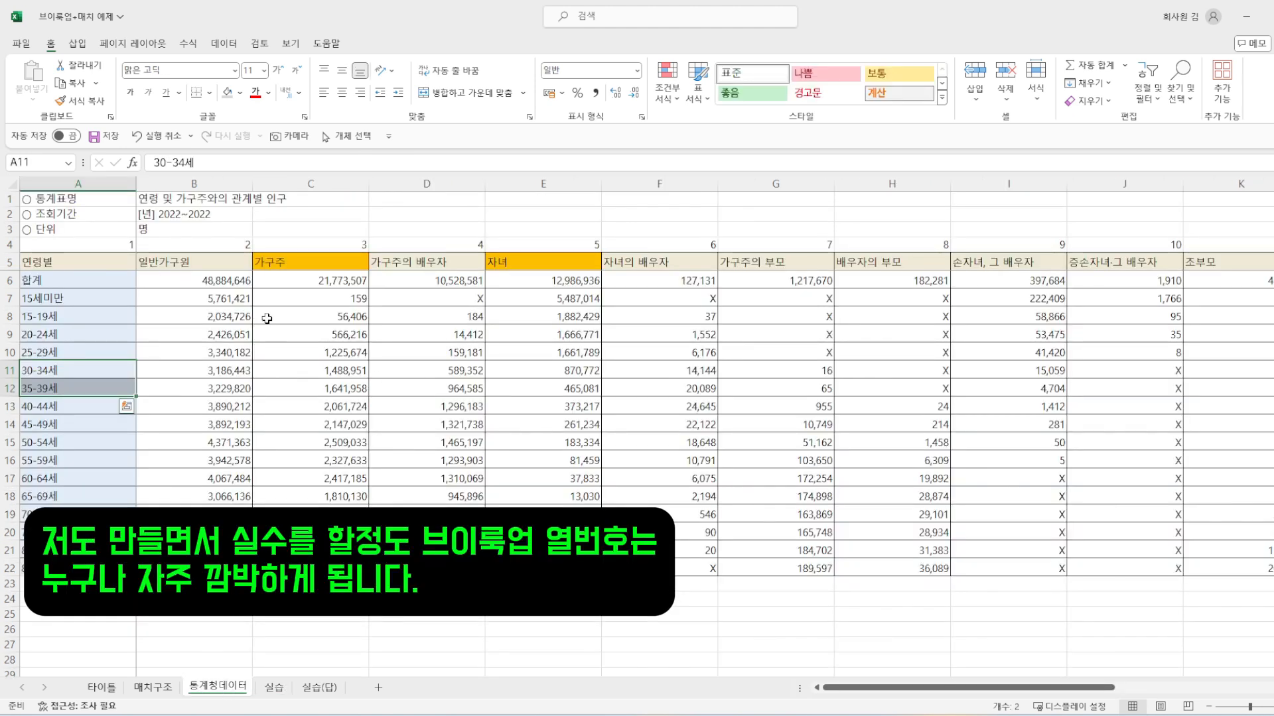
{"action": "left_click", "coordinate": [298, 261]}
{"action": "left_click", "coordinate": [574, 247]}
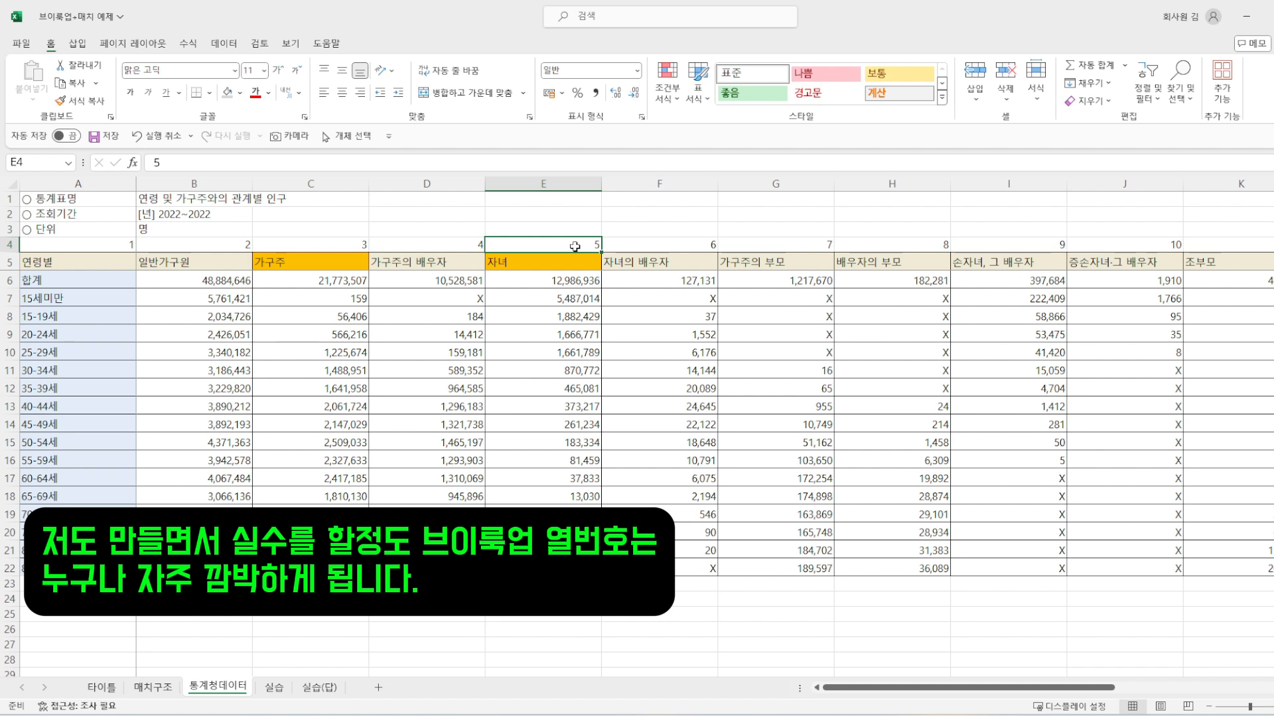
{"action": "left_click", "coordinate": [61, 243]}
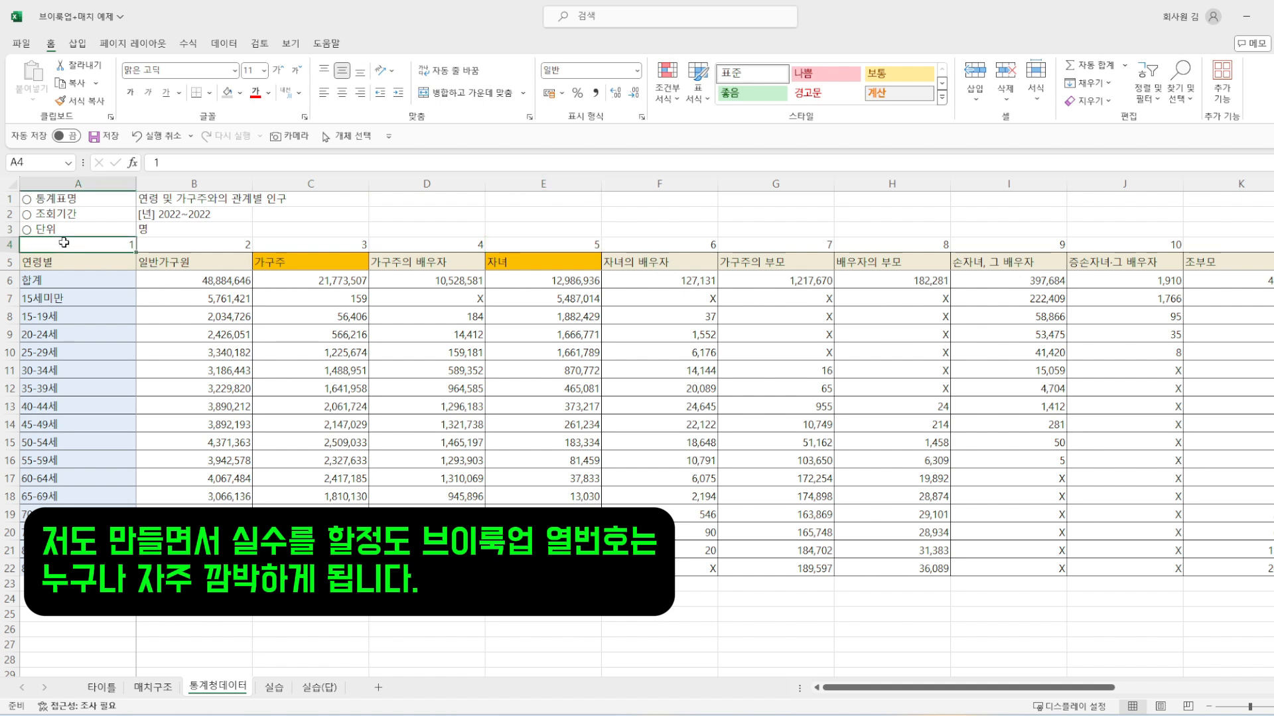
{"action": "left_click_drag", "start_coordinate": [105, 243], "coordinate": [656, 244]}
{"action": "left_click", "coordinate": [279, 325]}
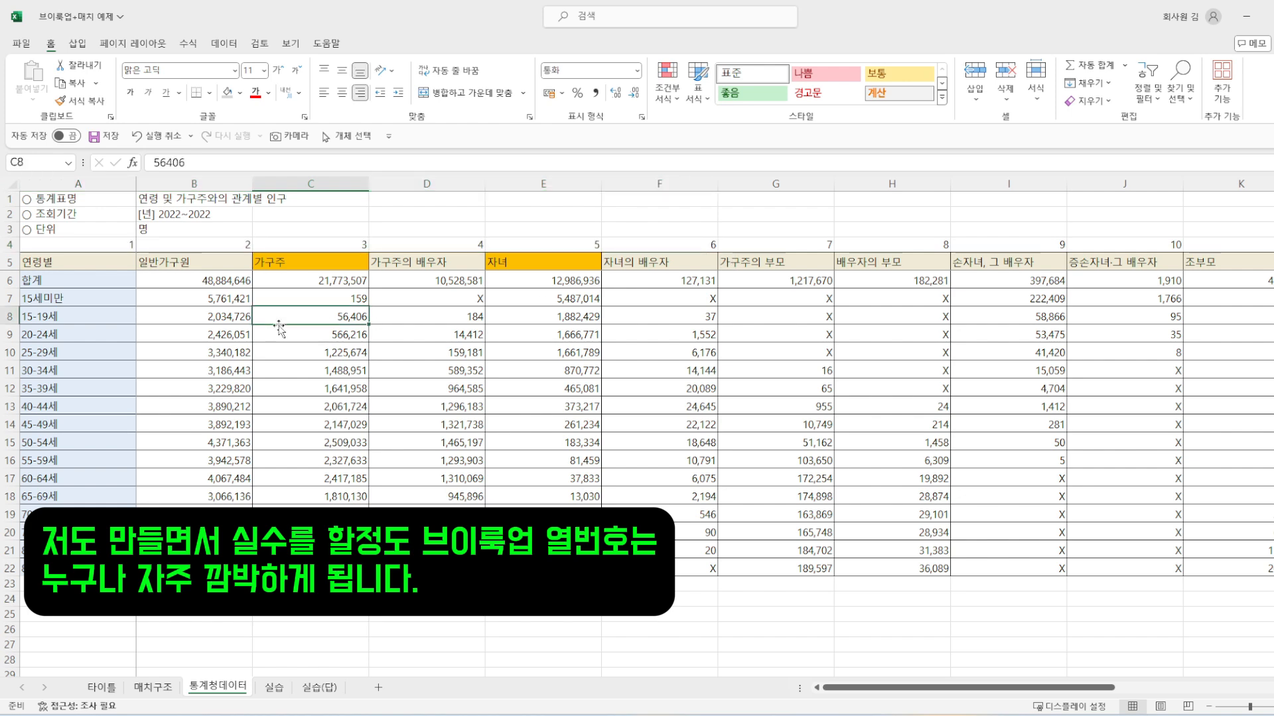
{"action": "left_click", "coordinate": [345, 245]}
{"action": "left_click", "coordinate": [589, 245]}
{"action": "left_click", "coordinate": [561, 372]}
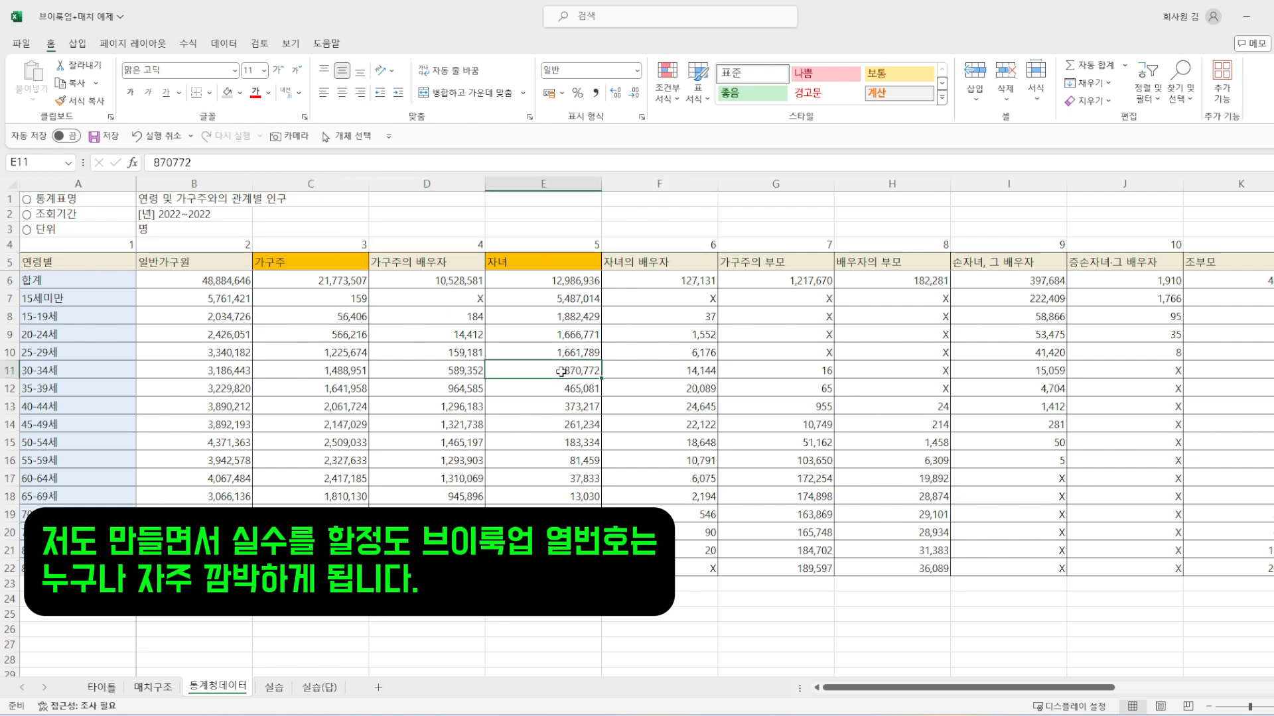
{"action": "left_click_drag", "start_coordinate": [561, 372], "coordinate": [1178, 348]}
{"action": "left_click", "coordinate": [1139, 241]}
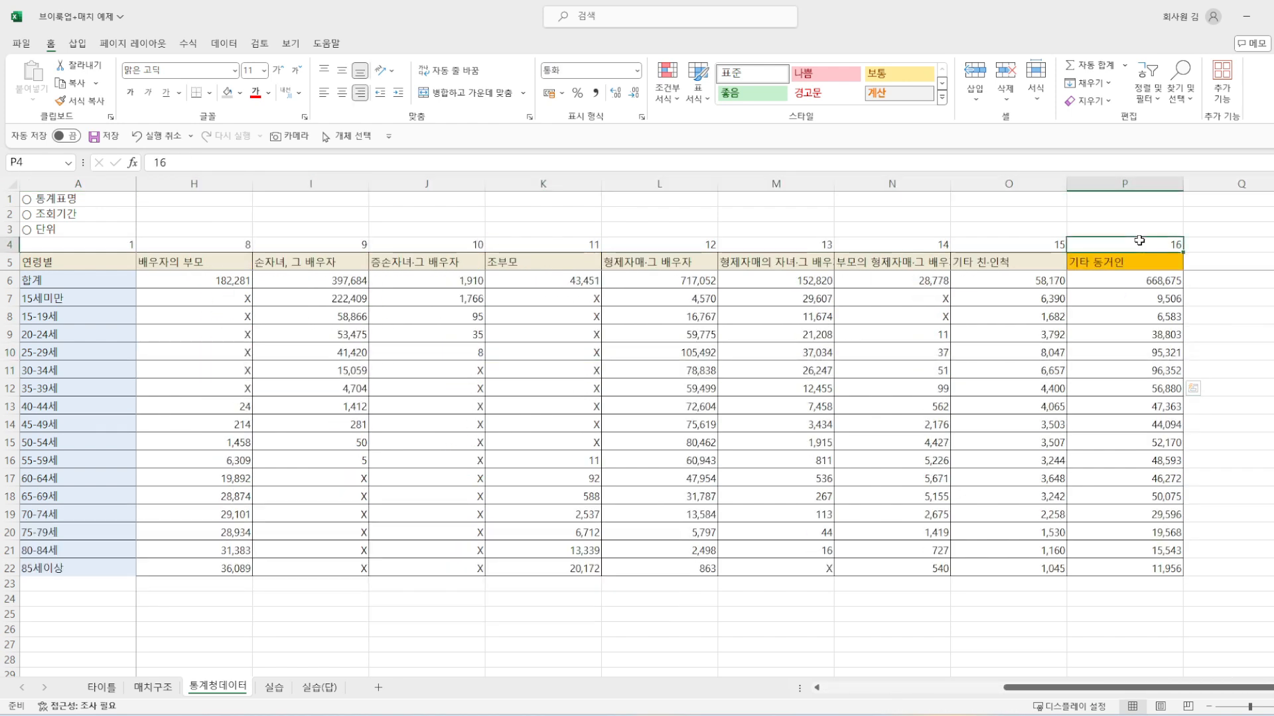
Step: Set the column index of the 자녀 VLOOKUP formula in E11 on the 실습 sheet to 5
{"action": "left_click", "coordinate": [274, 689]}
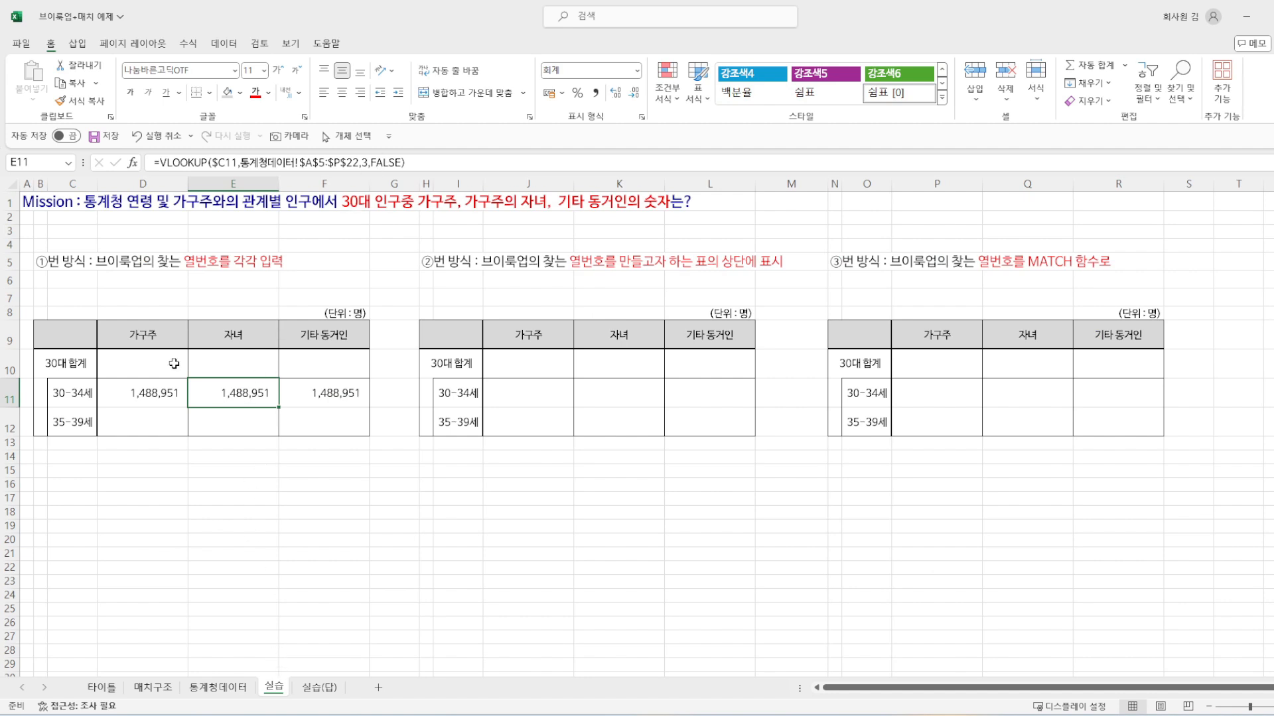
{"action": "left_click", "coordinate": [377, 162]}
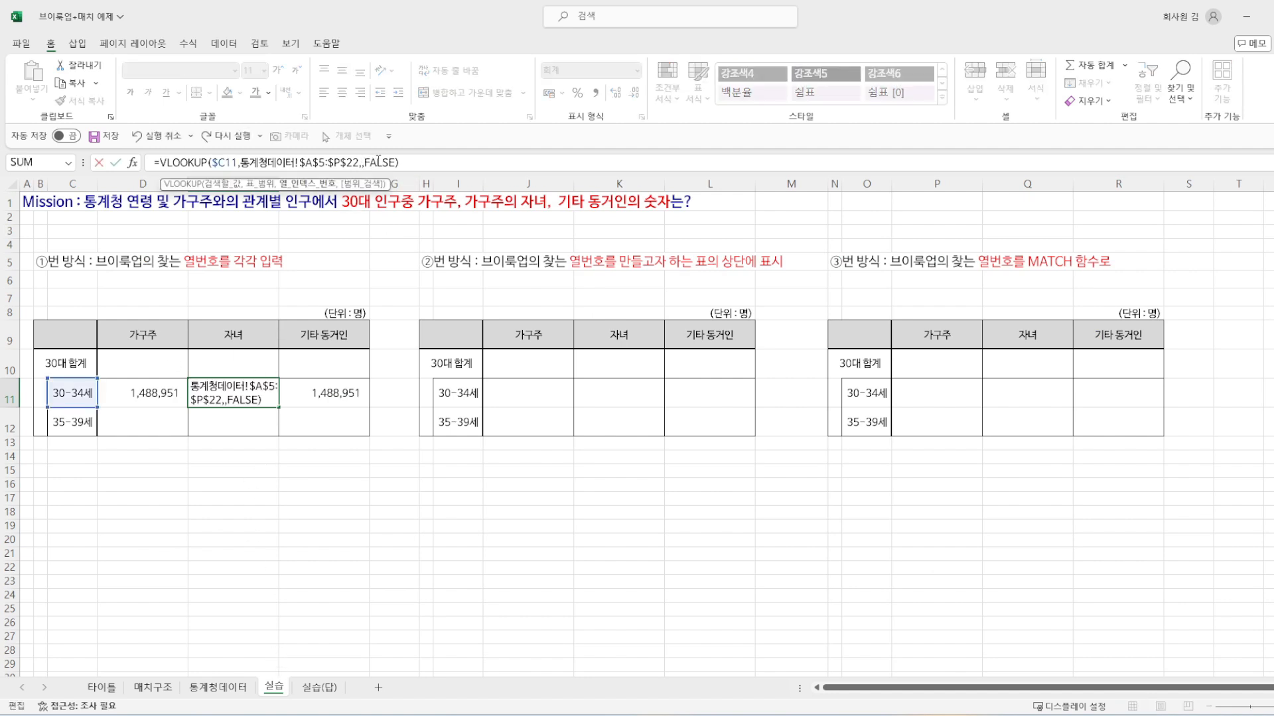
{"action": "key", "text": "Tab"}
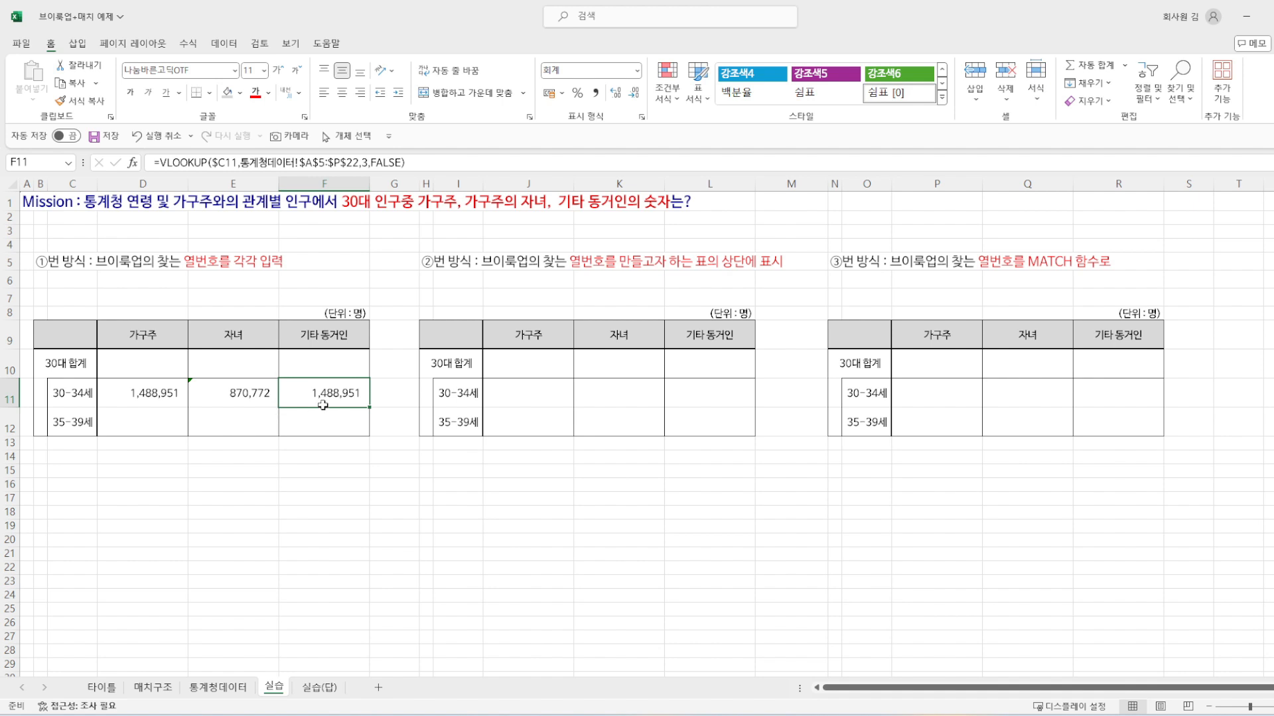
Step: Set the column index of the 기타 동거인 VLOOKUP formula in F11 to 16
{"action": "left_click", "coordinate": [361, 162]}
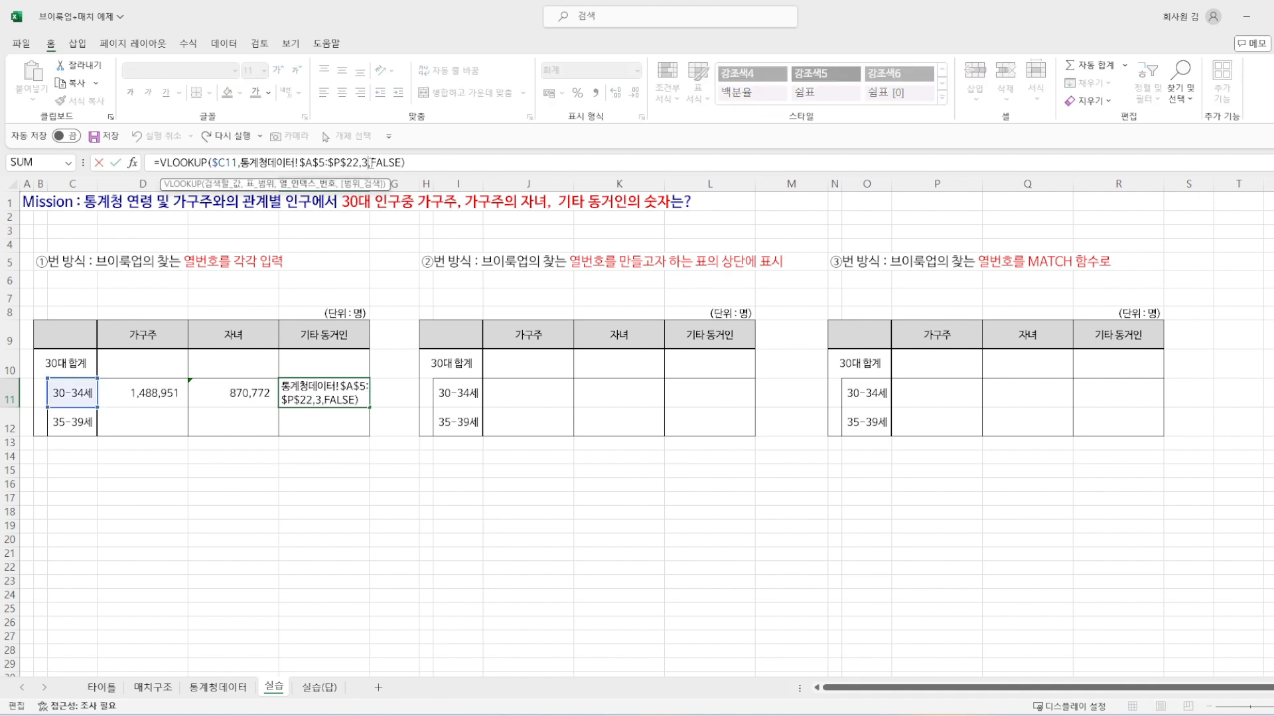
{"action": "key", "text": "BackSpace"}
{"action": "type", "text": "4"}
{"action": "key", "text": "Return"}
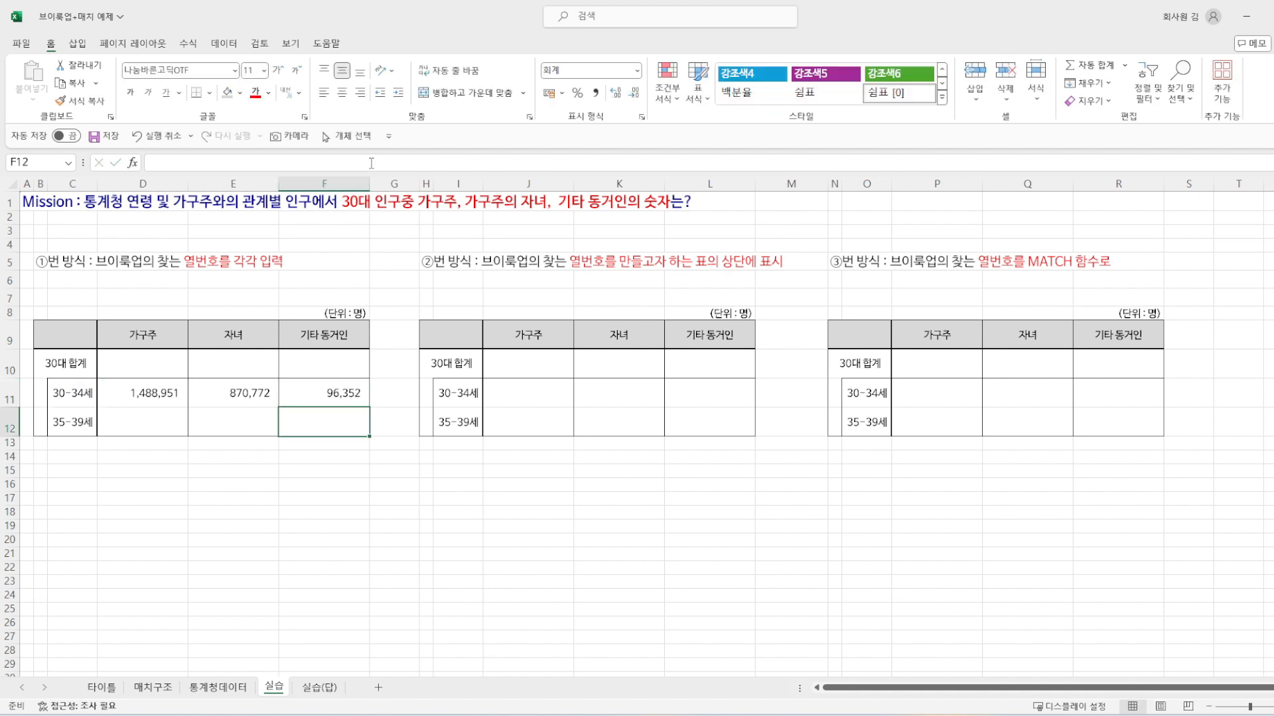
Step: Copy only the formulas of D11:F11 into the 35-39세 row D12:F12 and check the pasted formulas
{"action": "left_click", "coordinate": [126, 393]}
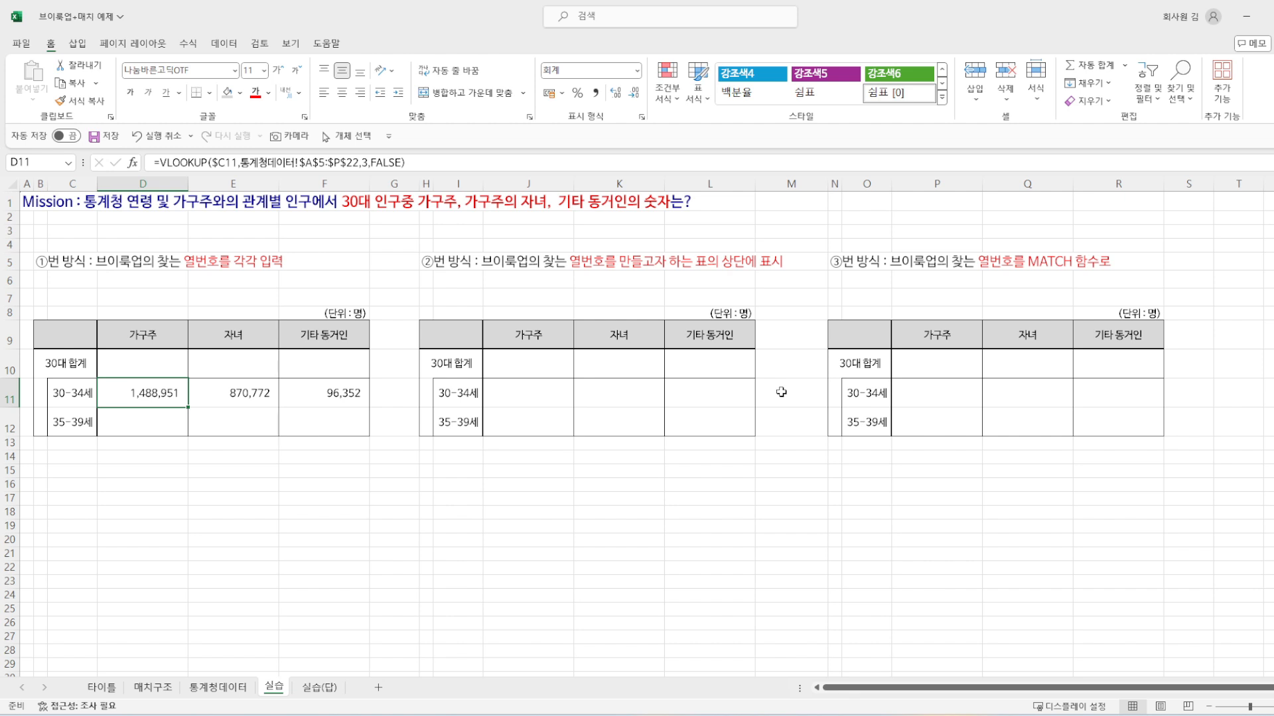
{"action": "key", "text": "shift+Right"}
{"action": "key", "text": "shift+Right"}
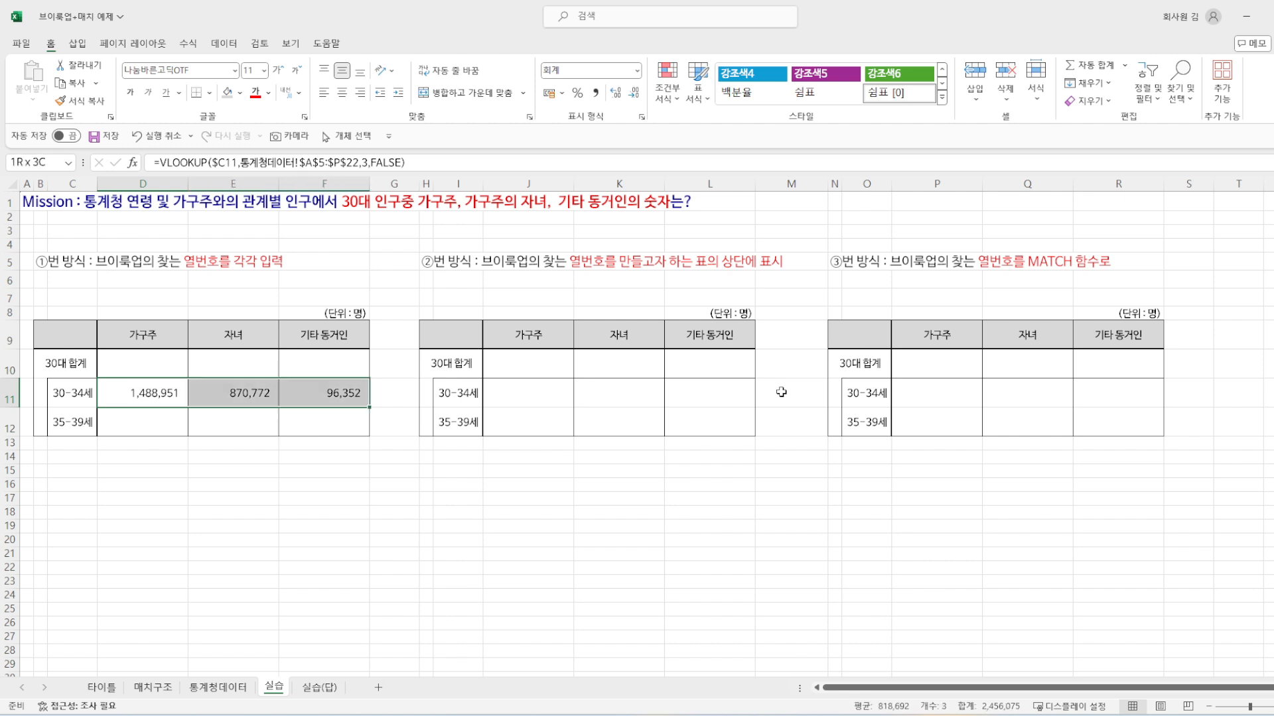
{"action": "key", "text": "ctrl+c"}
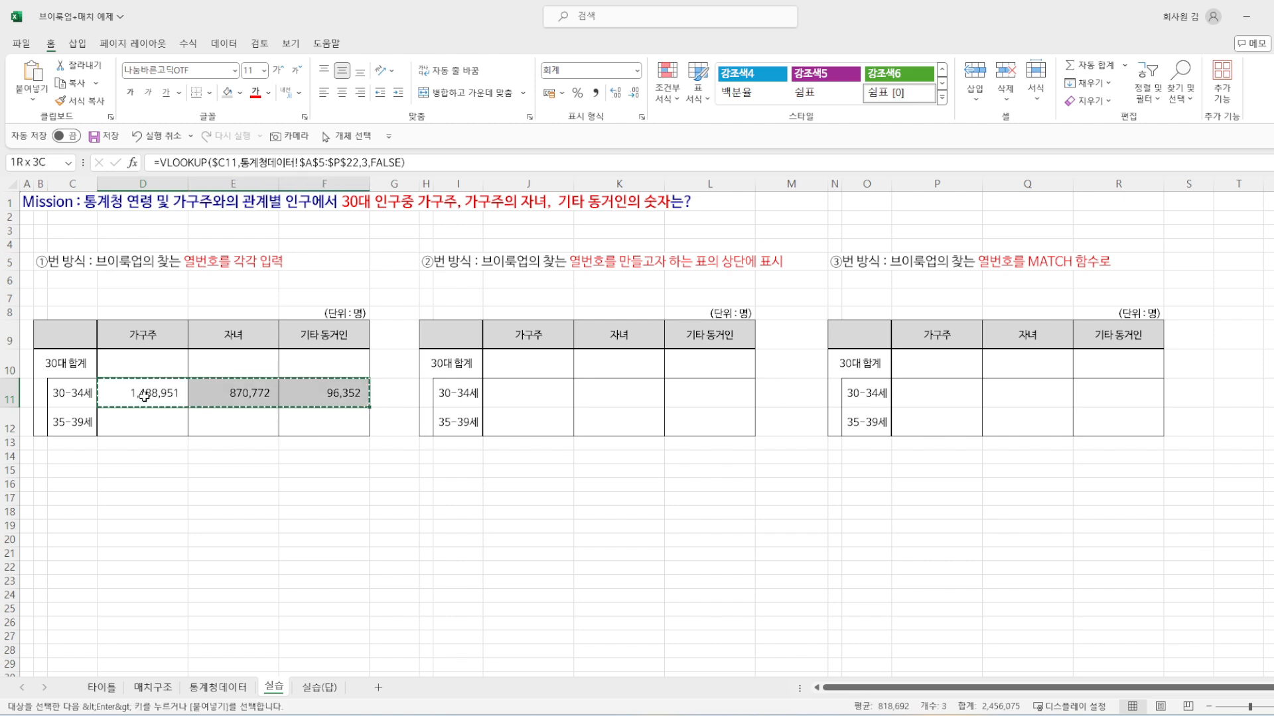
{"action": "left_click", "coordinate": [142, 426]}
{"action": "key", "text": "alt+e"}
{"action": "key", "text": "s"}
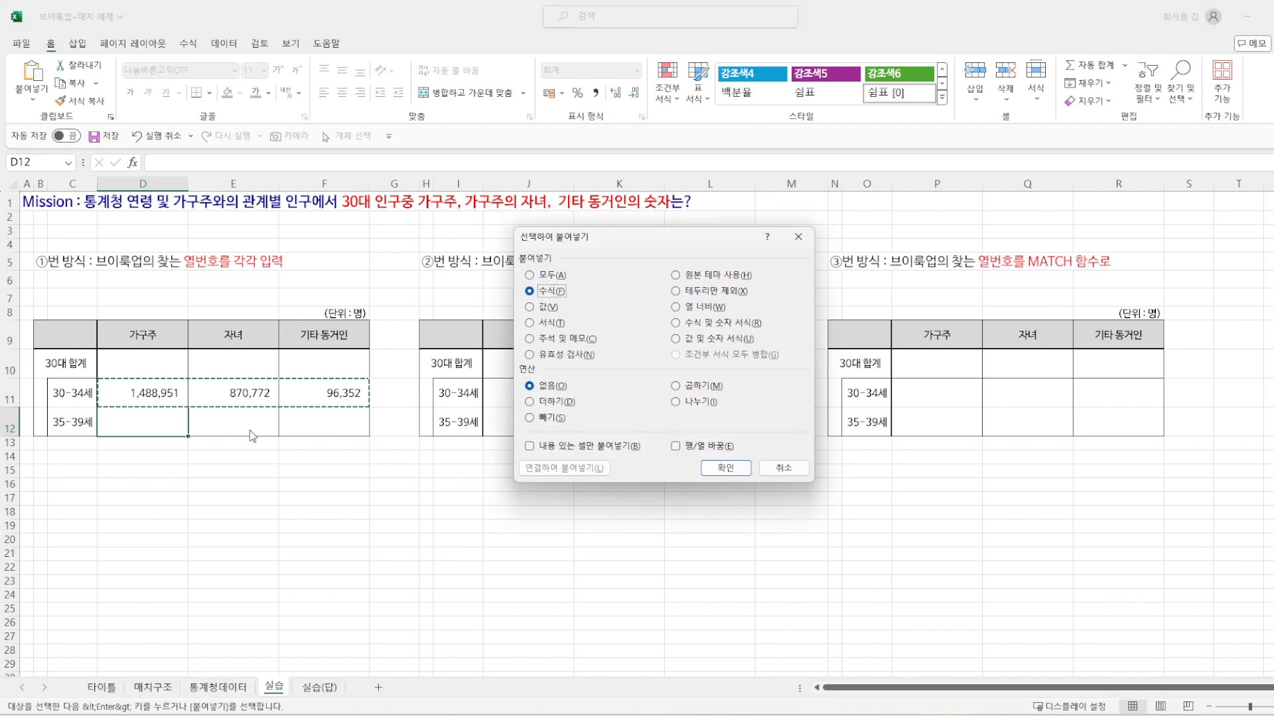
{"action": "key", "text": "f"}
{"action": "key", "text": "Return"}
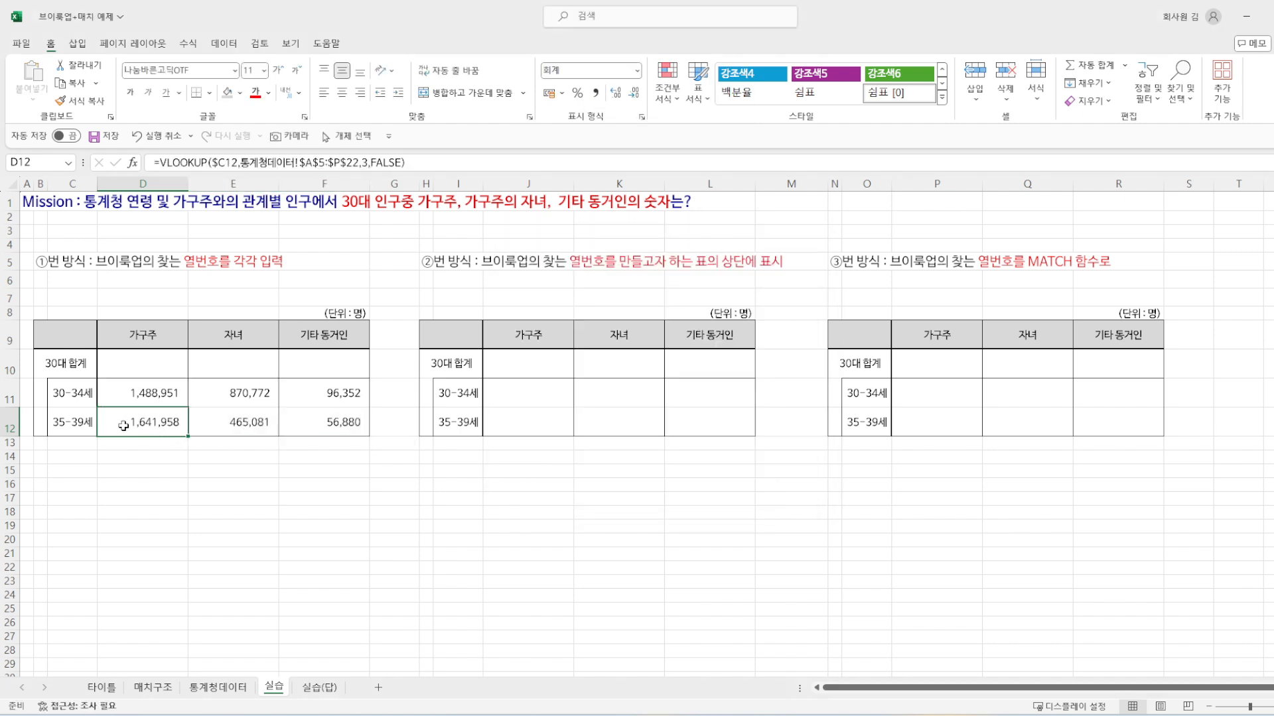
{"action": "double_click", "coordinate": [106, 419]}
{"action": "double_click", "coordinate": [244, 423]}
{"action": "key", "text": "Escape"}
{"action": "double_click", "coordinate": [321, 424]}
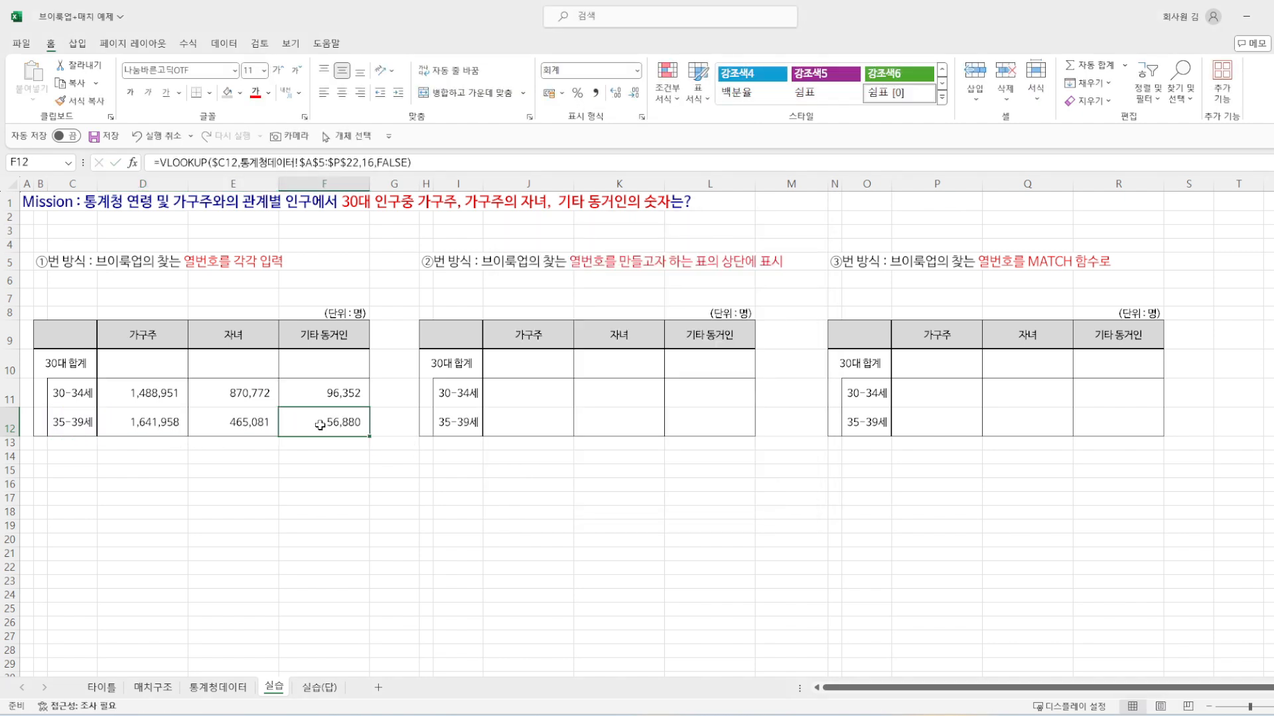
{"action": "key", "text": "Escape"}
Step: Enter the 30대 합계 formula =D11+D12 for 가구주 in D10
{"action": "left_click", "coordinate": [154, 364]}
{"action": "type", "text": "="}
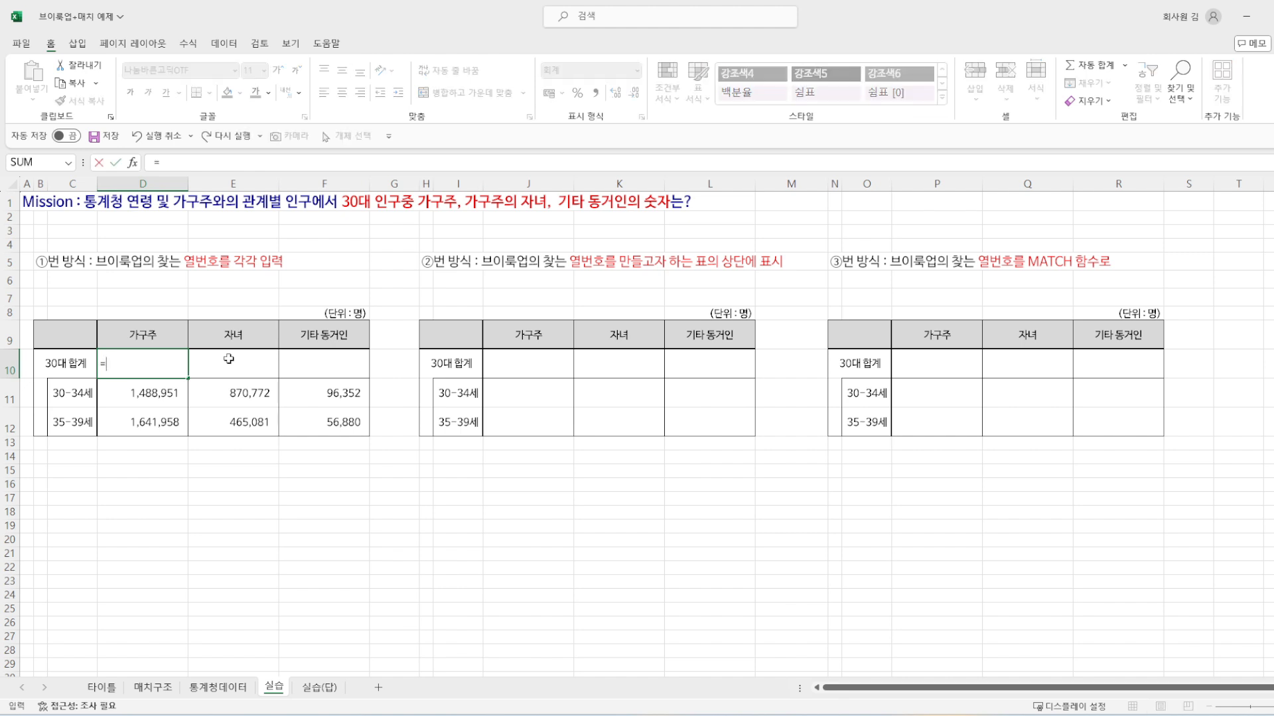
{"action": "key", "text": "Down"}
{"action": "type", "text": "+"}
{"action": "left_click", "coordinate": [162, 425]}
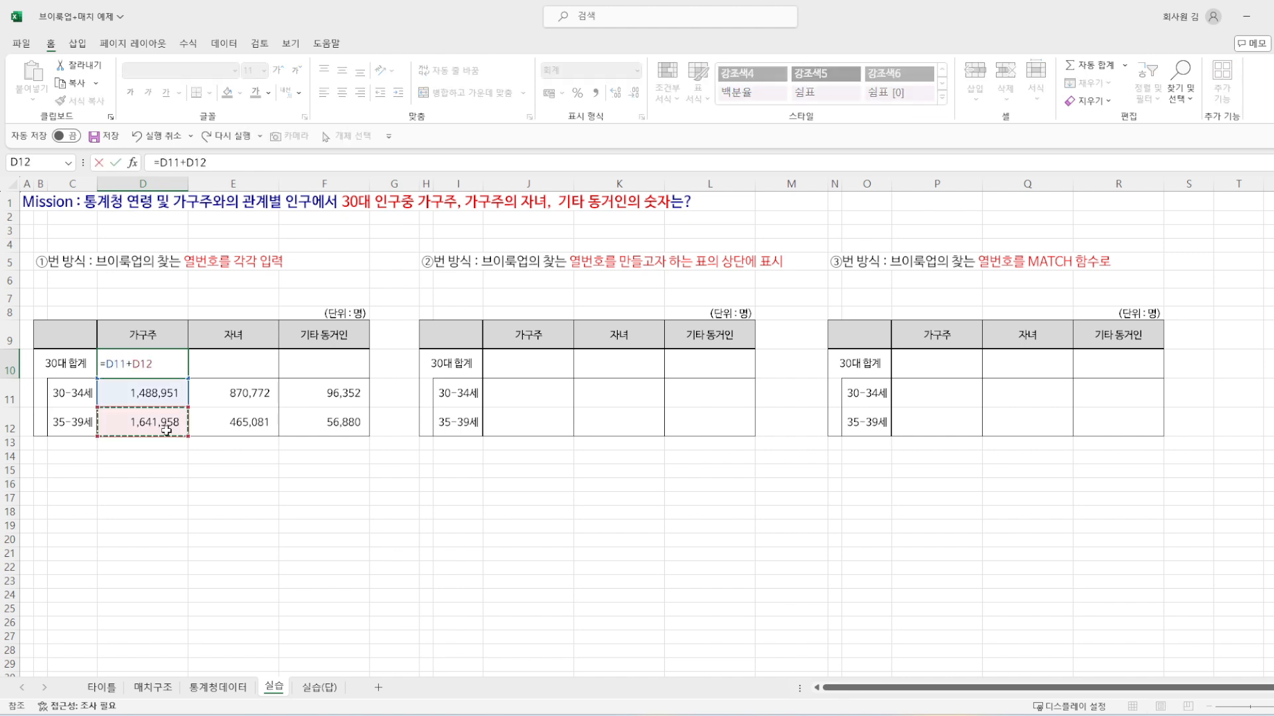
{"action": "key", "text": "Return"}
Step: Copy only the 30대 합계 formula of D10 across to E10:F10 for 자녀 and 기타 동거인
{"action": "key", "text": "Up"}
{"action": "key", "text": "ctrl+c"}
{"action": "key", "text": "shift+Right"}
{"action": "key", "text": "shift+Right"}
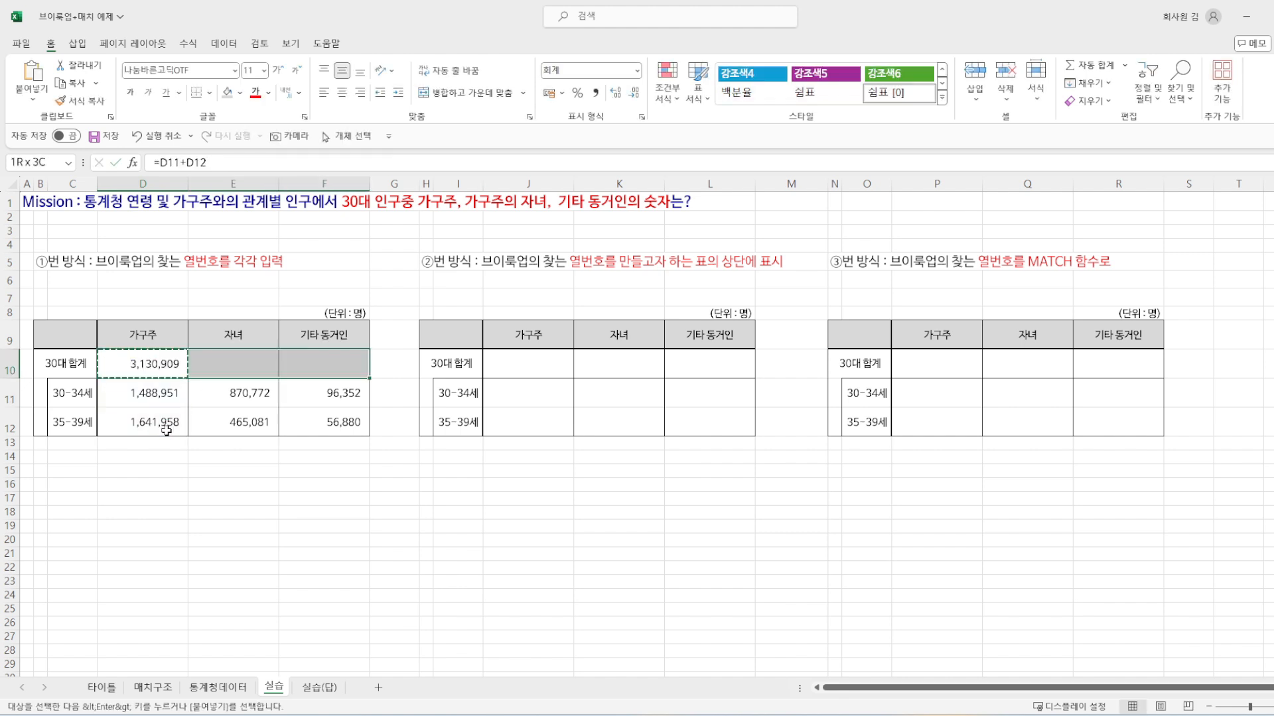
{"action": "key", "text": "ctrl+alt+v"}
{"action": "key", "text": "f"}
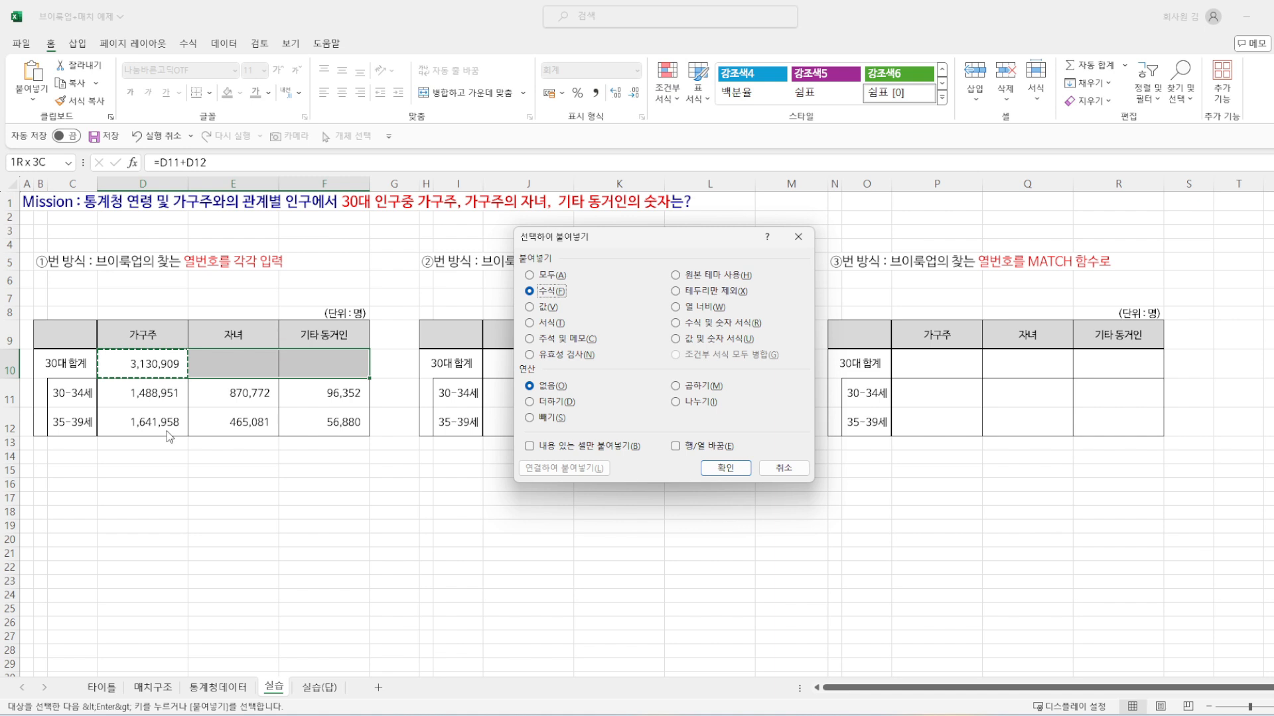
{"action": "key", "text": "Return"}
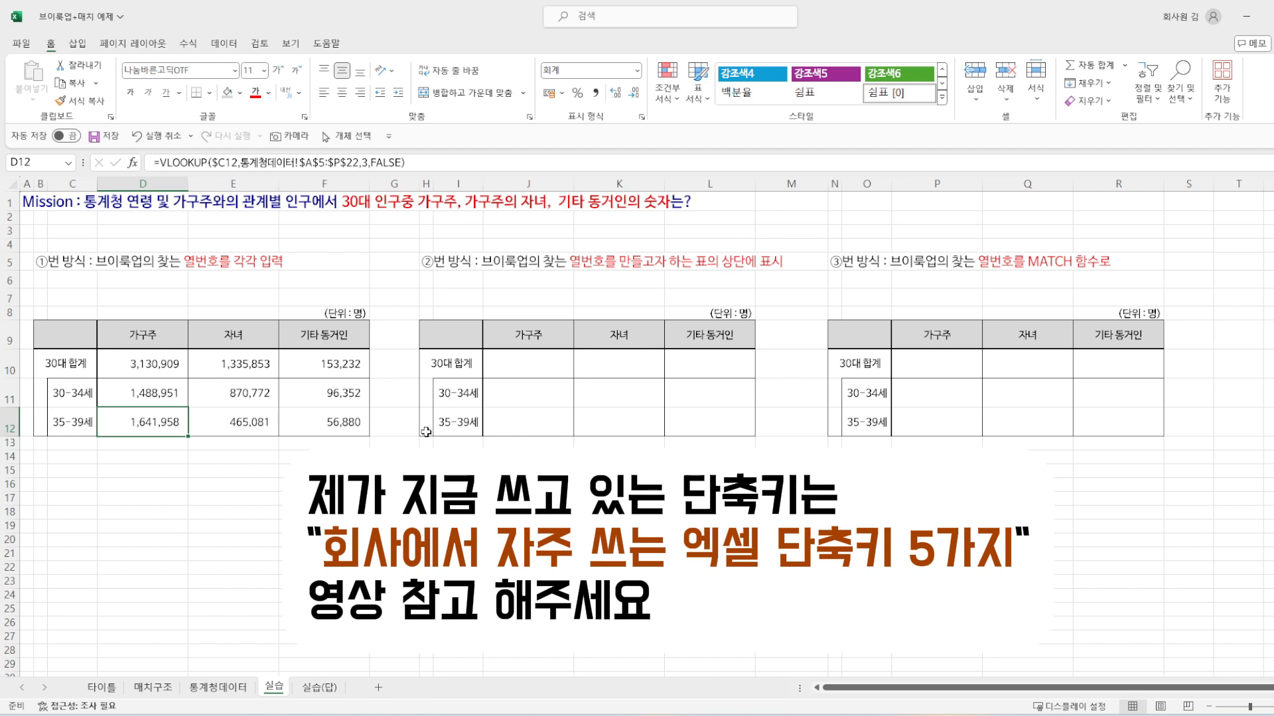
Step: Review the first table's VLOOKUP formulas in D11:F12, comparing their column numbers and lookup ages, and the heading of method ②
{"action": "key", "text": "Right"}
{"action": "key", "text": "Right"}
{"action": "key", "text": "Left"}
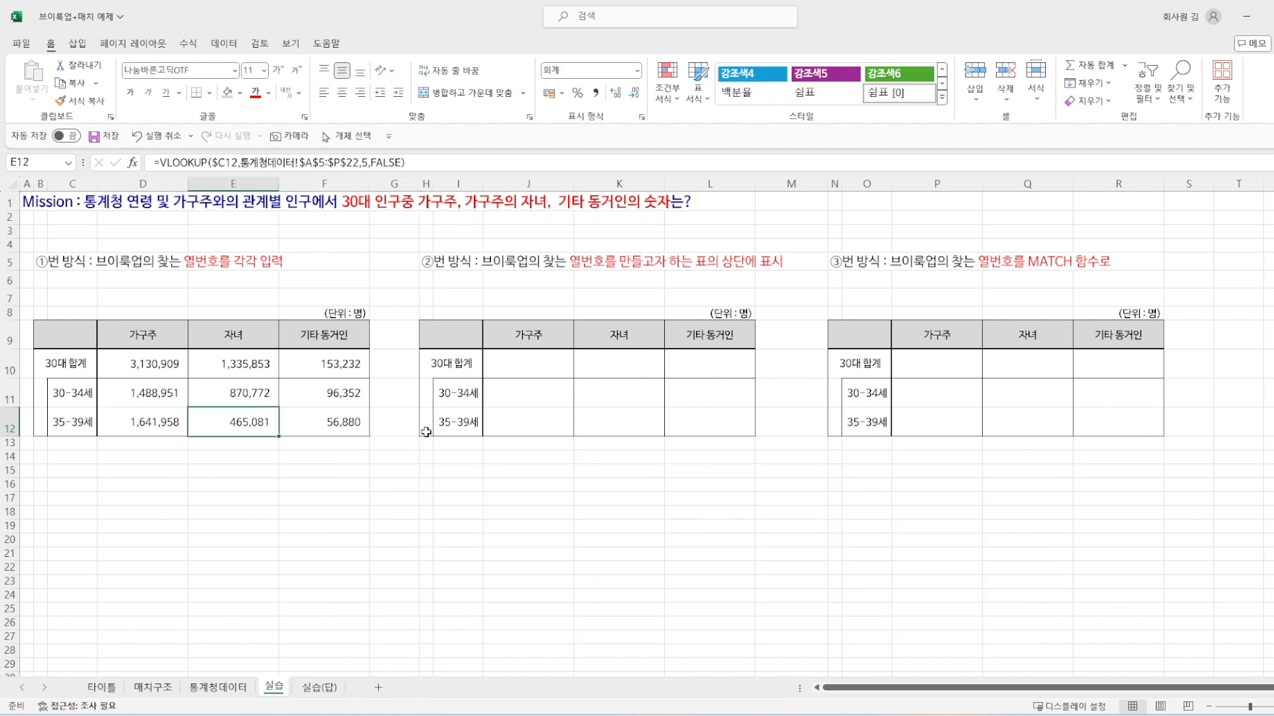
{"action": "left_click_drag", "start_coordinate": [46, 260], "coordinate": [228, 261]}
{"action": "left_click_drag", "start_coordinate": [66, 337], "coordinate": [364, 432]}
{"action": "left_click", "coordinate": [129, 396]}
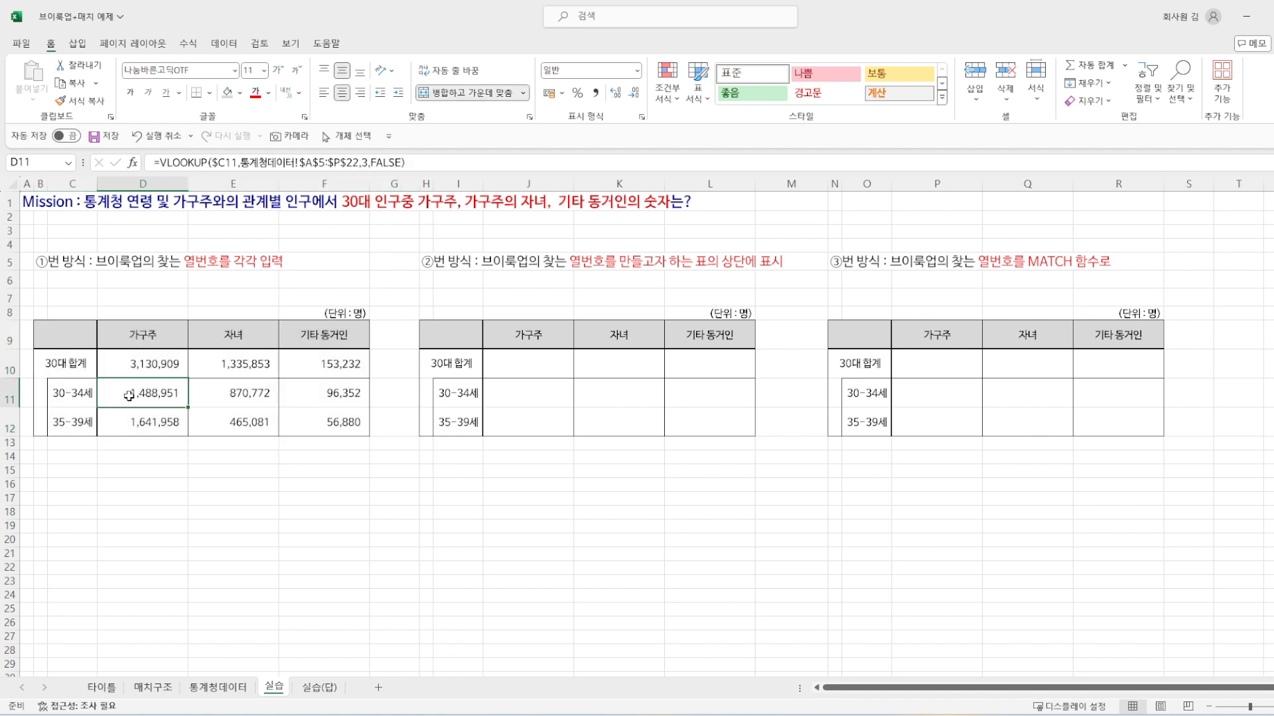
{"action": "left_click", "coordinate": [233, 390]}
{"action": "left_click", "coordinate": [134, 393]}
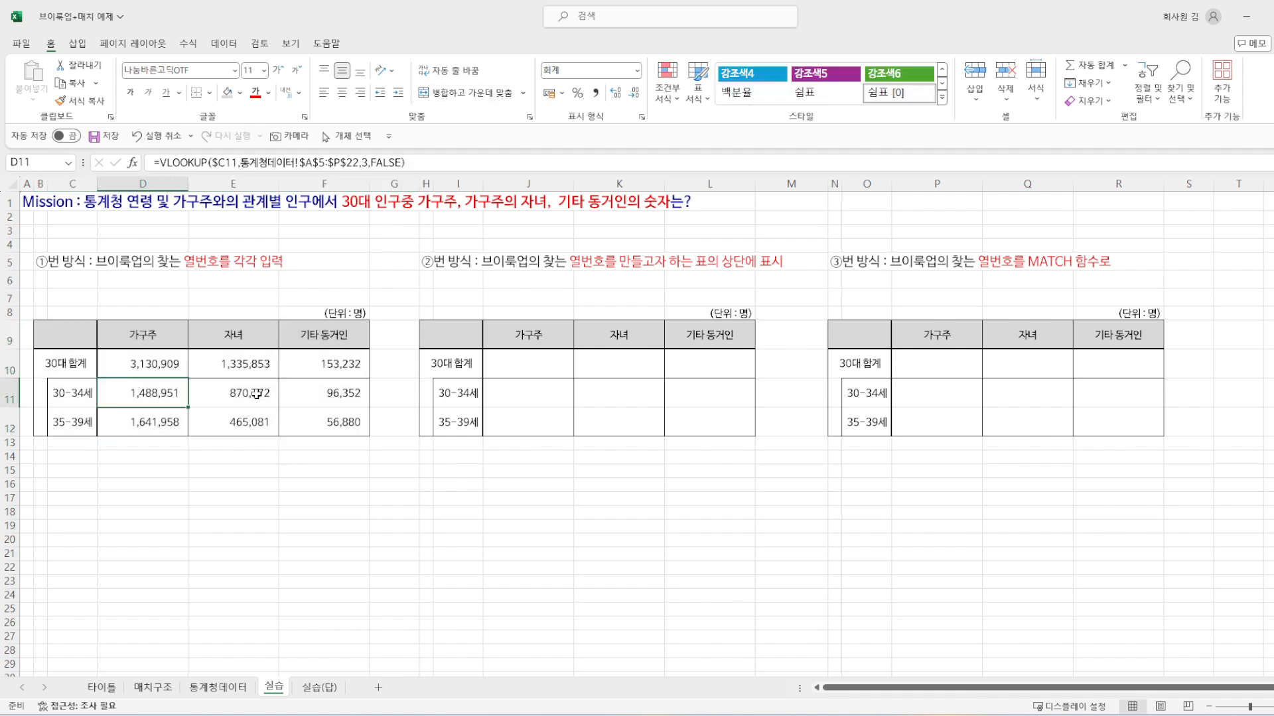
{"action": "left_click", "coordinate": [257, 394]}
{"action": "left_click", "coordinate": [315, 394]}
{"action": "left_click", "coordinate": [335, 424]}
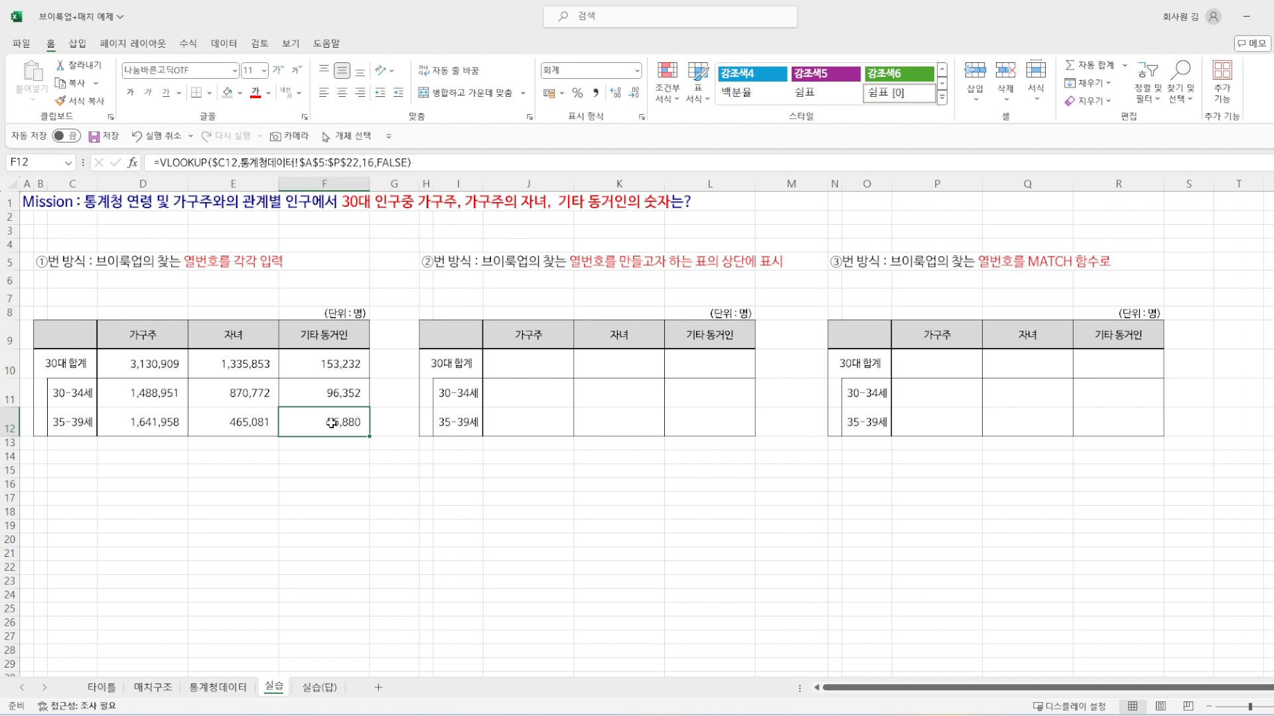
{"action": "left_click_drag", "start_coordinate": [331, 423], "coordinate": [118, 407]}
{"action": "left_click_drag", "start_coordinate": [110, 354], "coordinate": [348, 360]}
{"action": "left_click_drag", "start_coordinate": [60, 343], "coordinate": [69, 395]}
{"action": "left_click", "coordinate": [67, 426]}
{"action": "left_click", "coordinate": [68, 396]}
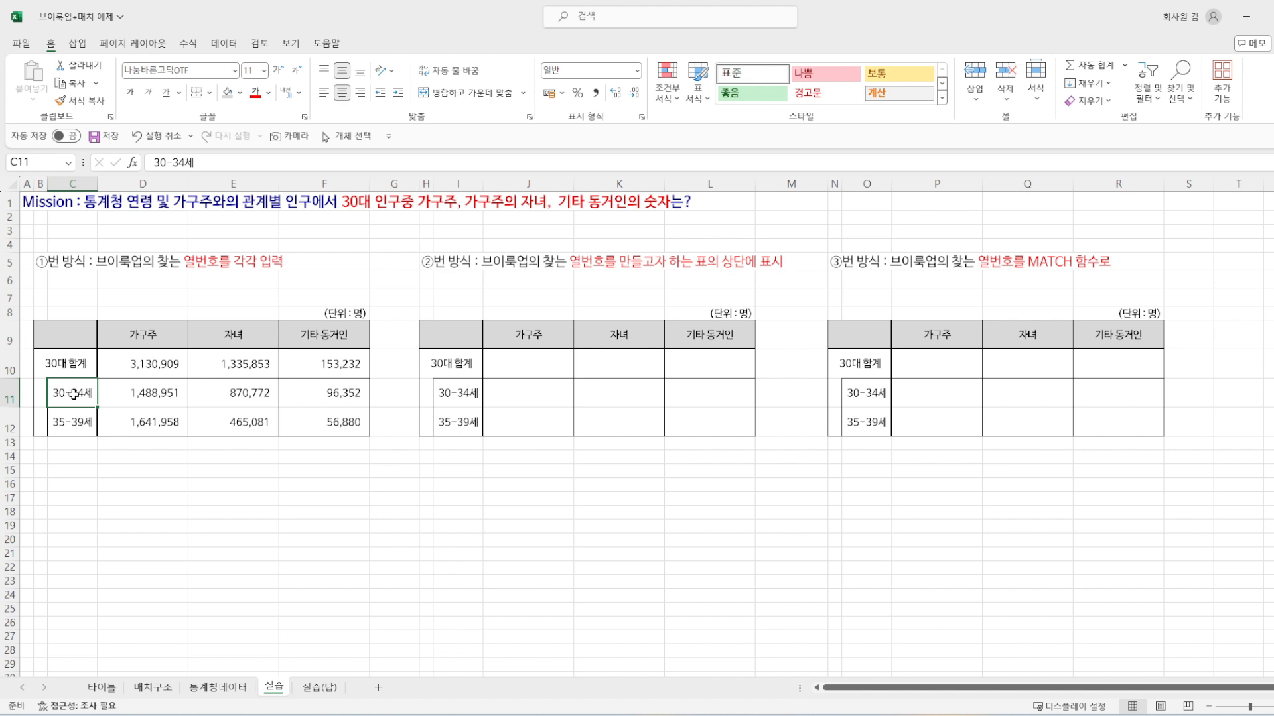
{"action": "left_click", "coordinate": [183, 392]}
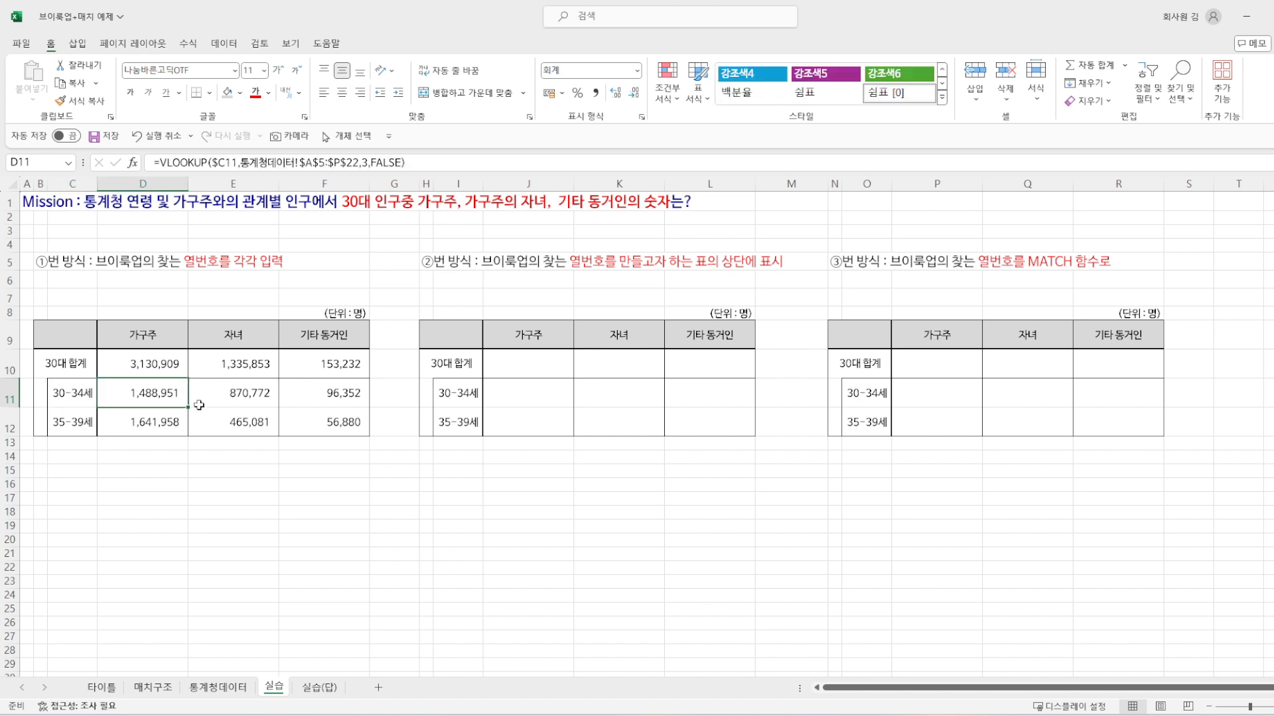
{"action": "left_click", "coordinate": [429, 261]}
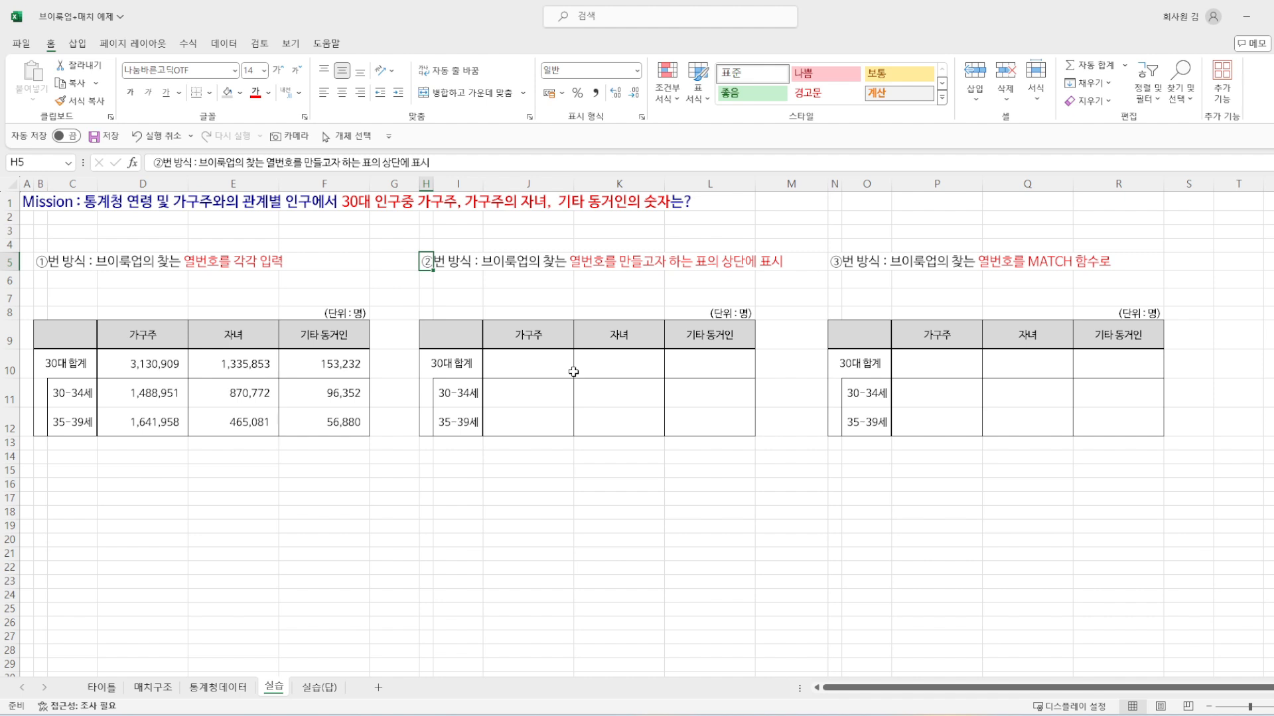
{"action": "left_click", "coordinate": [139, 424]}
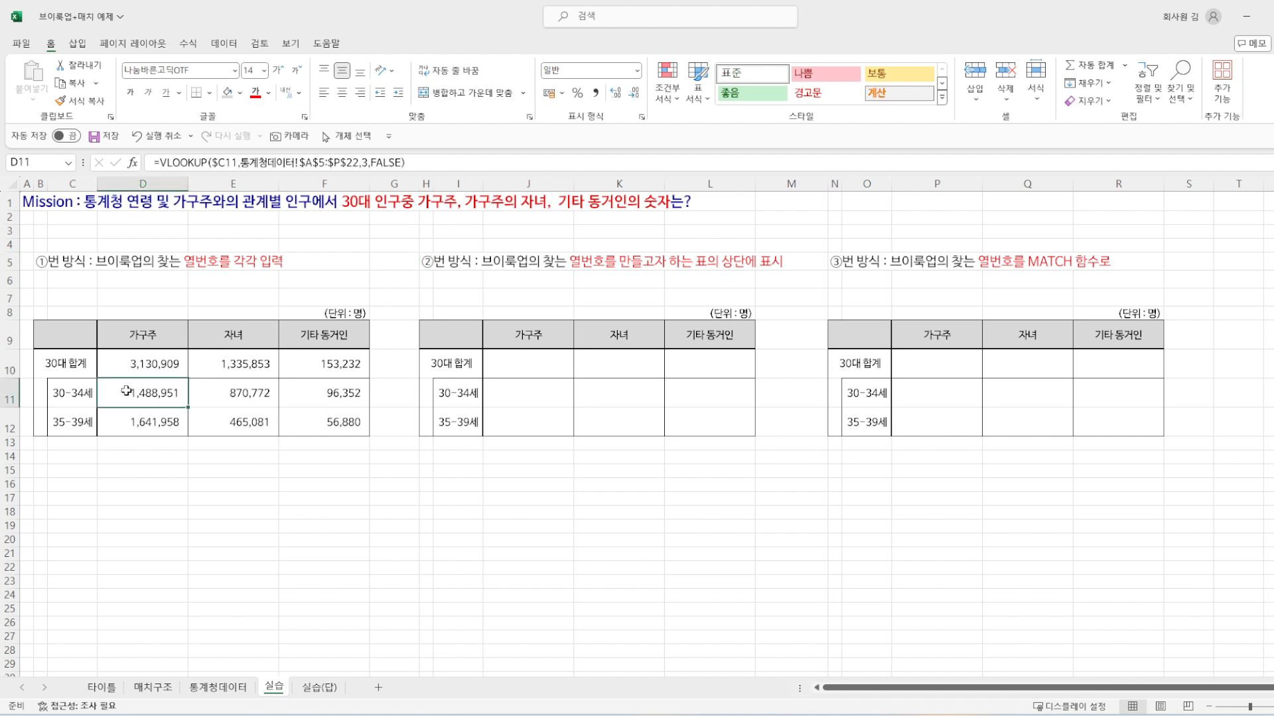
Step: Enter the column numbers 3, 5 and 16 in J6, K6 and L6 above the second table
{"action": "left_click", "coordinate": [527, 392]}
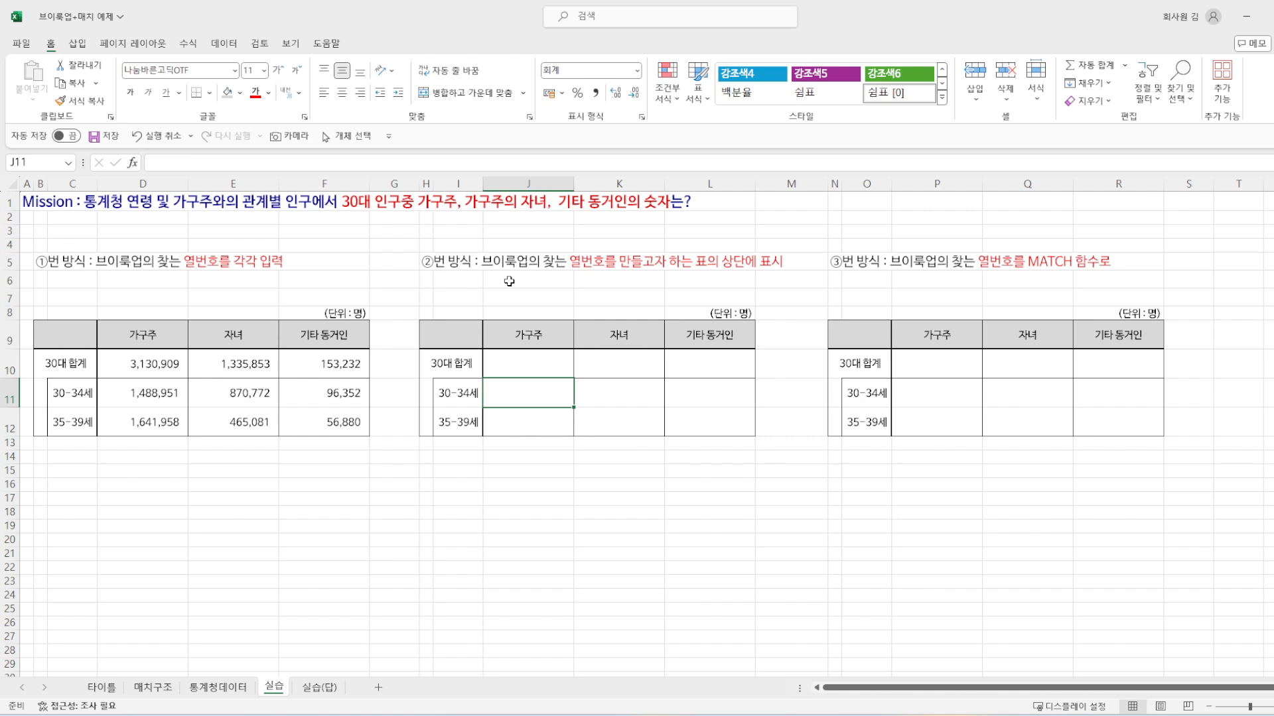
{"action": "left_click", "coordinate": [508, 281]}
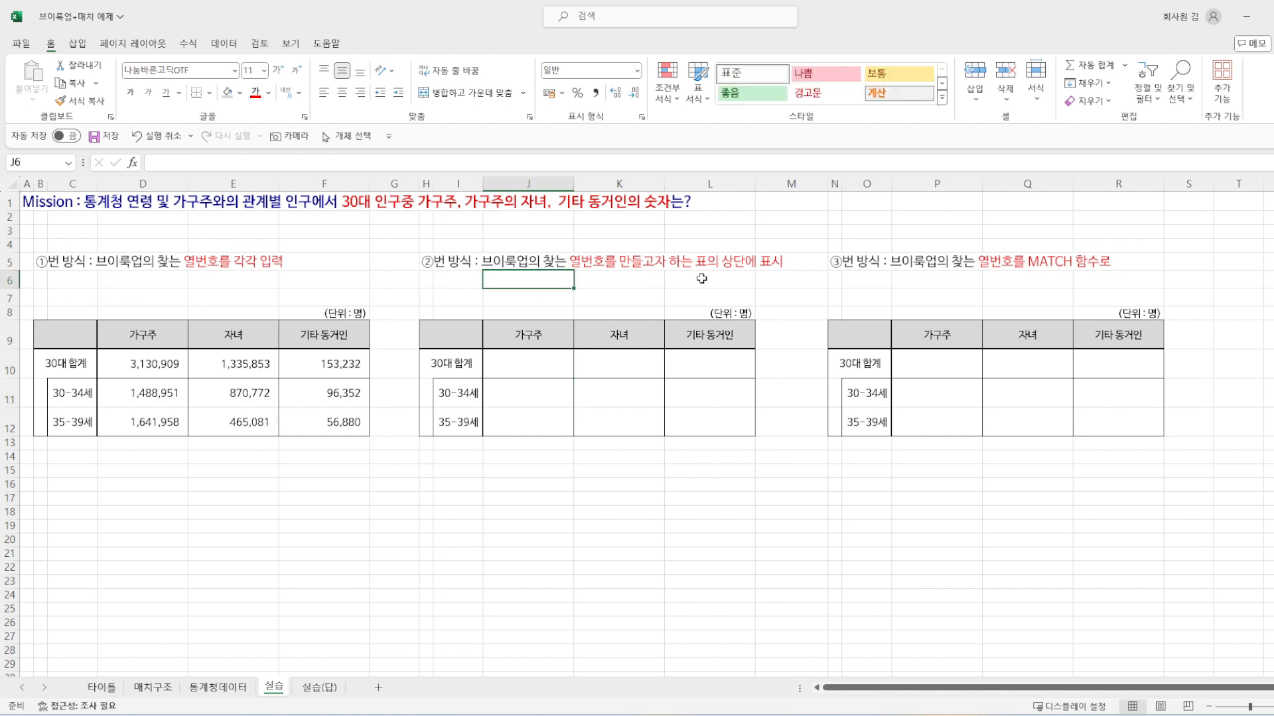
{"action": "type", "text": "3"}
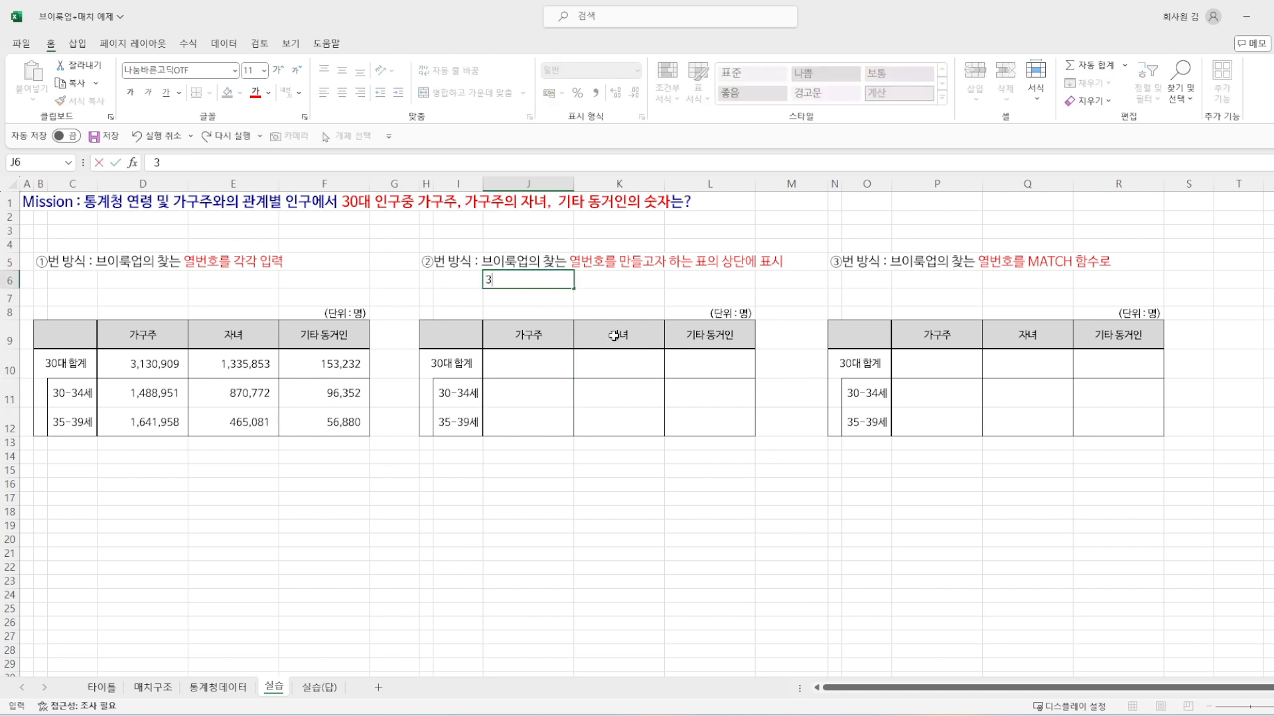
{"action": "key", "text": "Tab"}
{"action": "type", "text": "5"}
{"action": "key", "text": "Tab"}
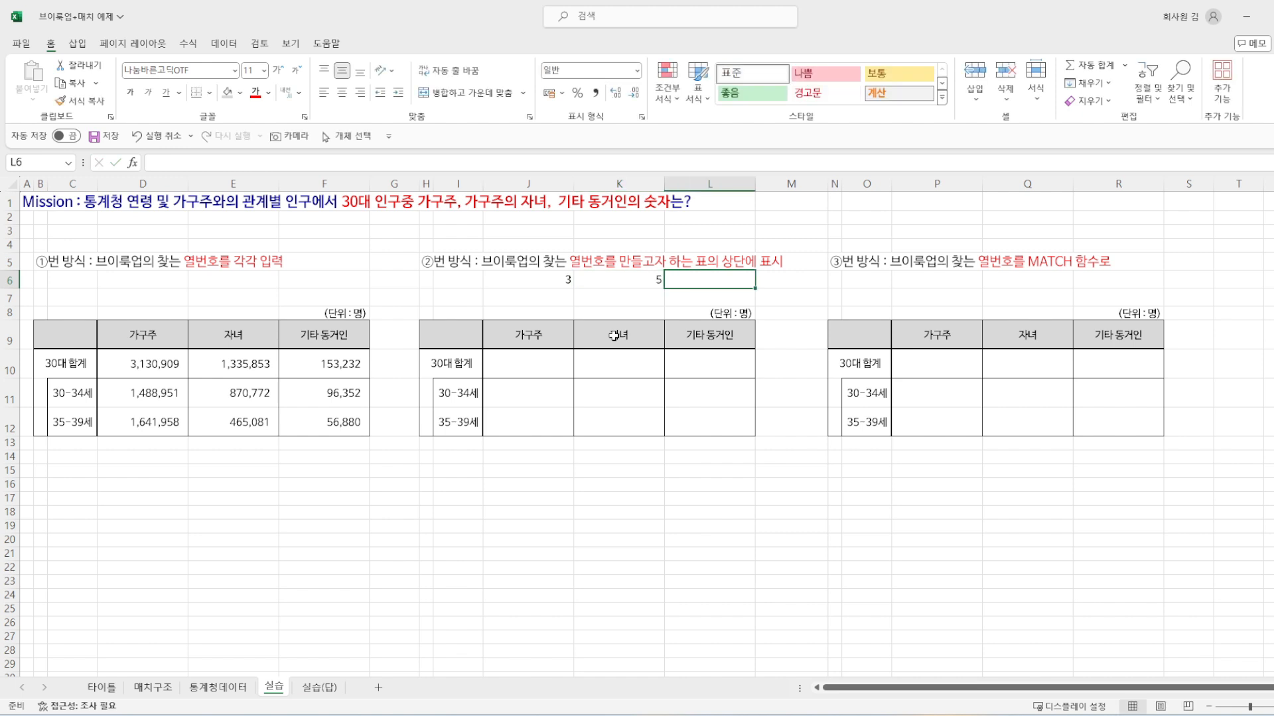
{"action": "type", "text": "16"}
{"action": "key", "text": "Return"}
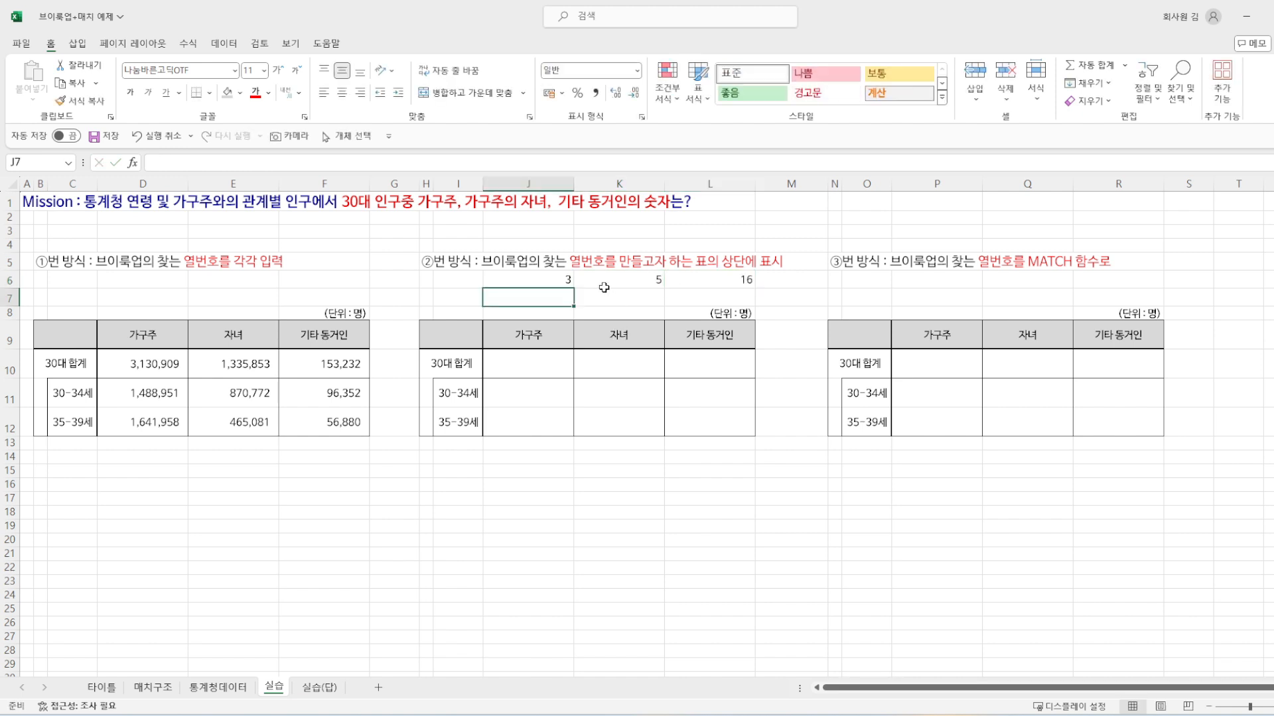
Step: Start a VLOOKUP formula in J11 with the age cell as lookup value, column locked as $I11
{"action": "left_click_drag", "start_coordinate": [529, 273], "coordinate": [744, 274]}
{"action": "left_click", "coordinate": [544, 394]}
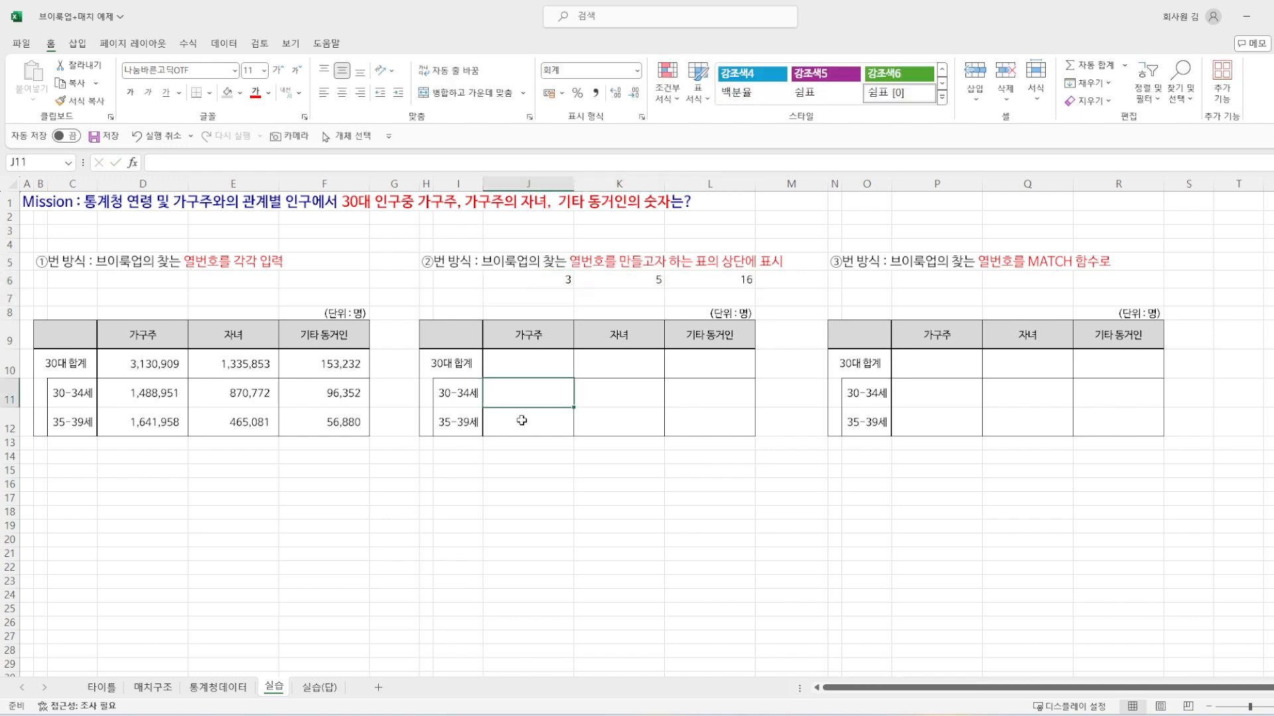
{"action": "type", "text": "=VL"}
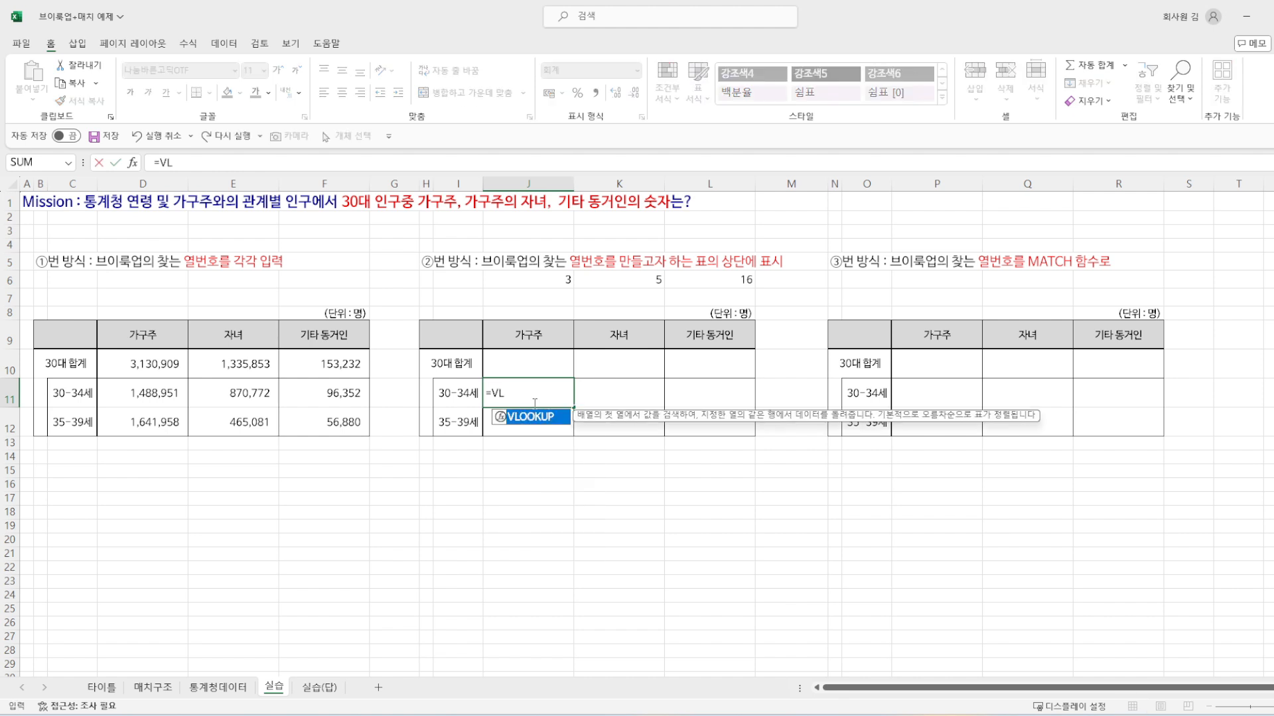
{"action": "key", "text": "Tab"}
{"action": "left_click", "coordinate": [456, 397]}
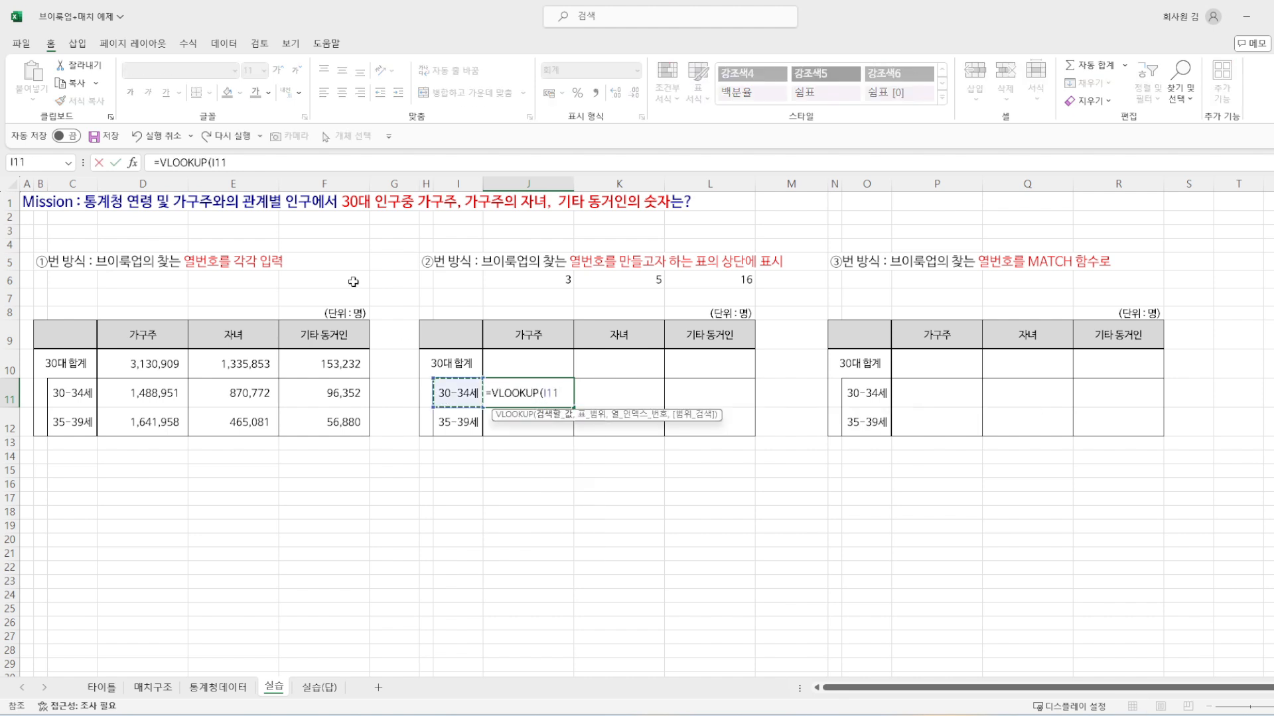
{"action": "left_click", "coordinate": [212, 162]}
{"action": "type", "text": "$"}
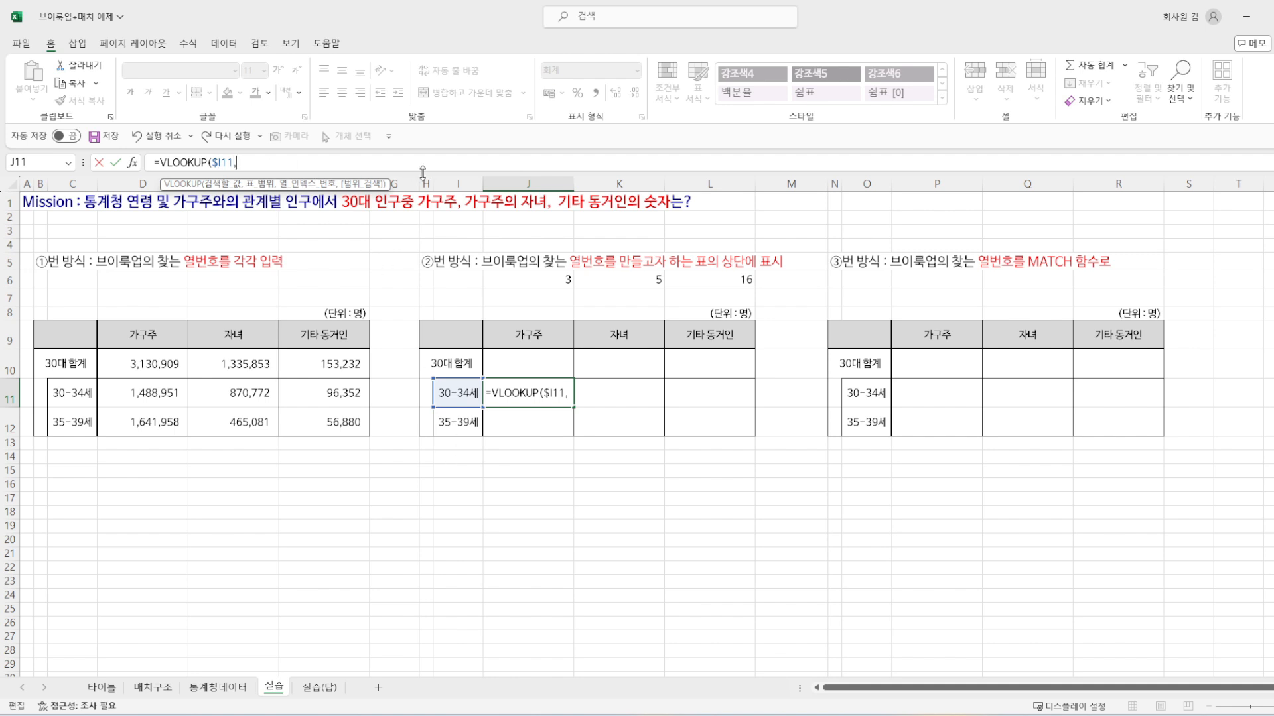
Step: Add the absolute range $A$5:$P$22 of the 통계청데이터 sheet as the table range of the VLOOKUP
{"action": "left_click", "coordinate": [218, 687]}
{"action": "left_click", "coordinate": [87, 265]}
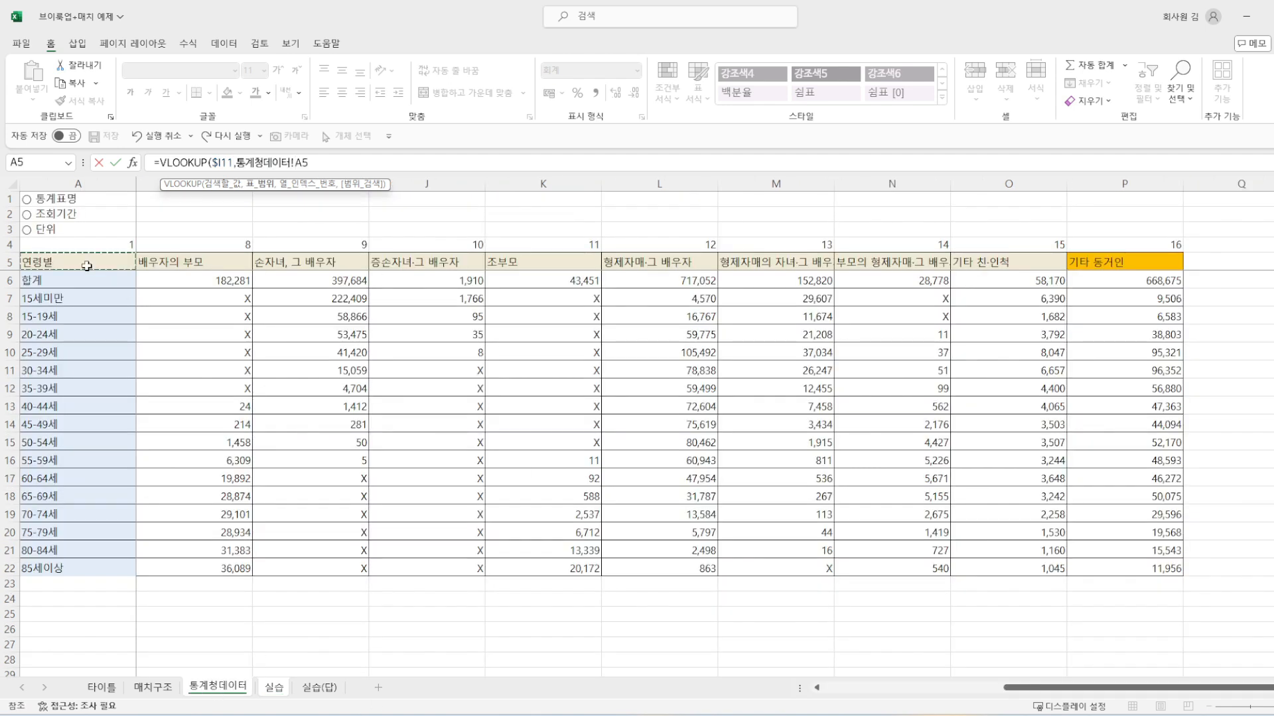
{"action": "key", "text": "ctrl+shift+Right"}
{"action": "key", "text": "ctrl+shift+Down"}
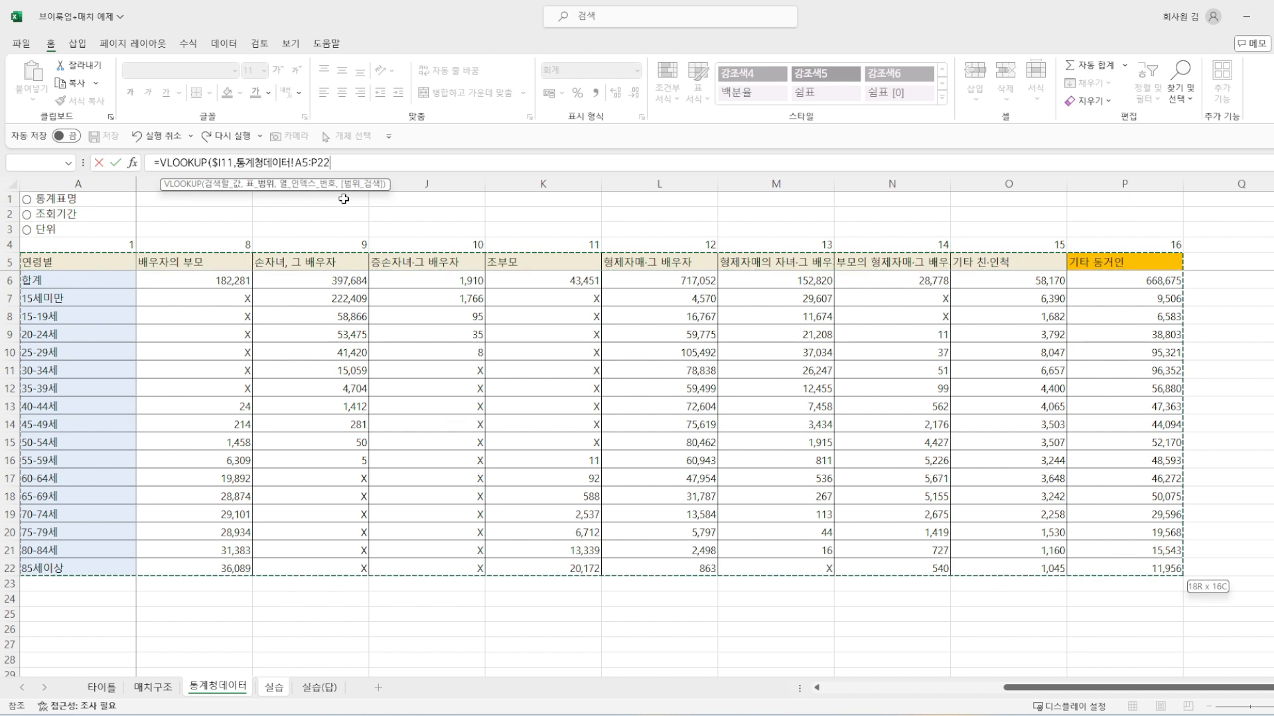
{"action": "key", "text": "F4"}
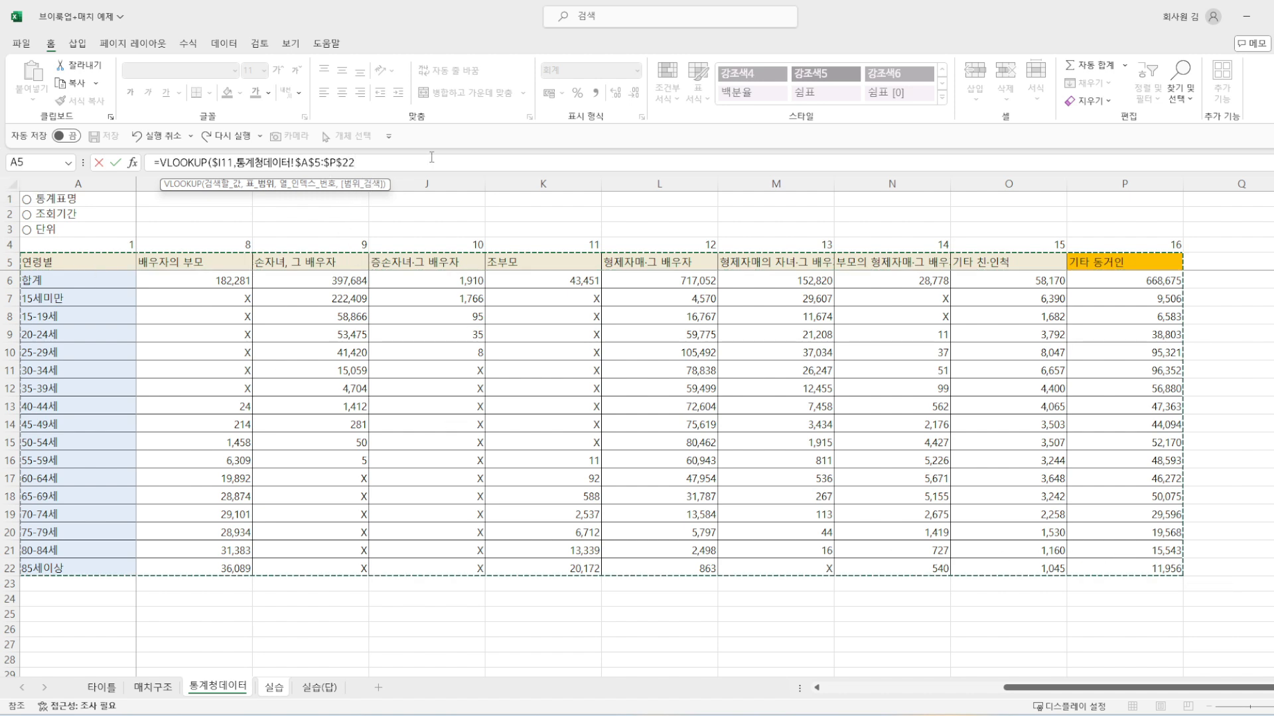
{"action": "type", "text": ","}
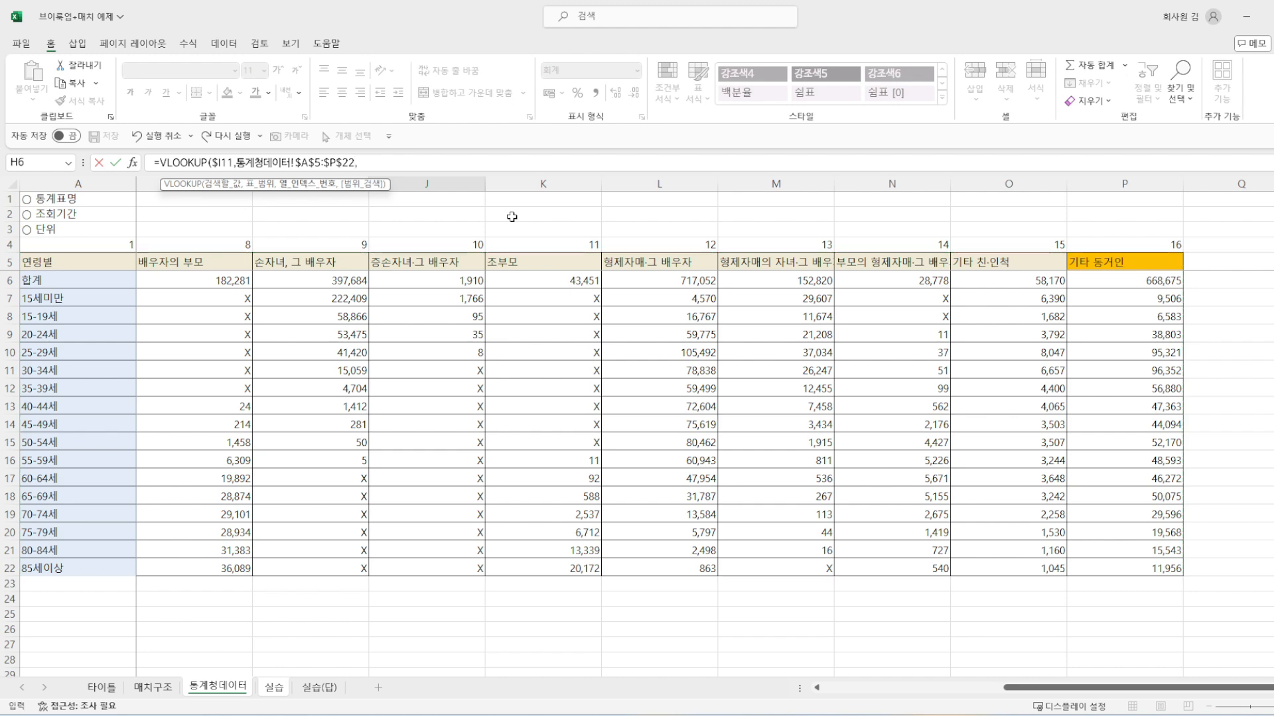
Step: Finish the J11 VLOOKUP with 실습!J$6 as the column index and FALSE for an exact match
{"action": "left_click", "coordinate": [286, 690]}
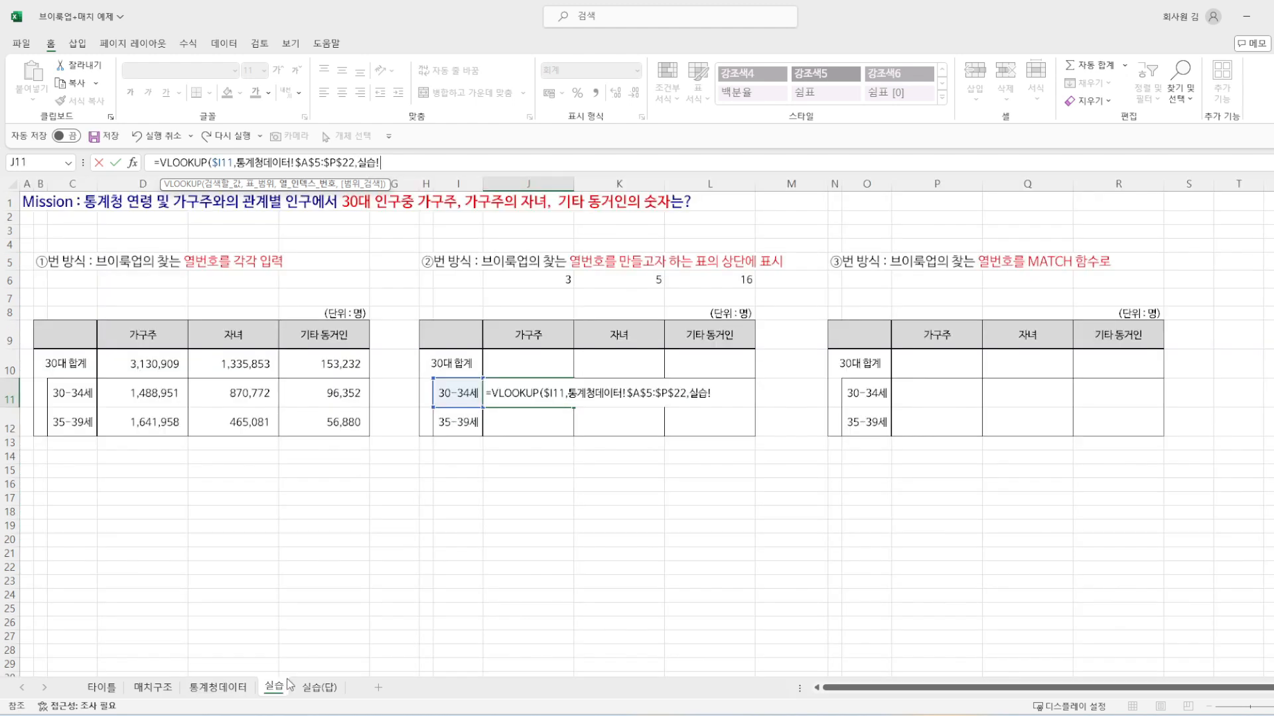
{"action": "left_click", "coordinate": [532, 275]}
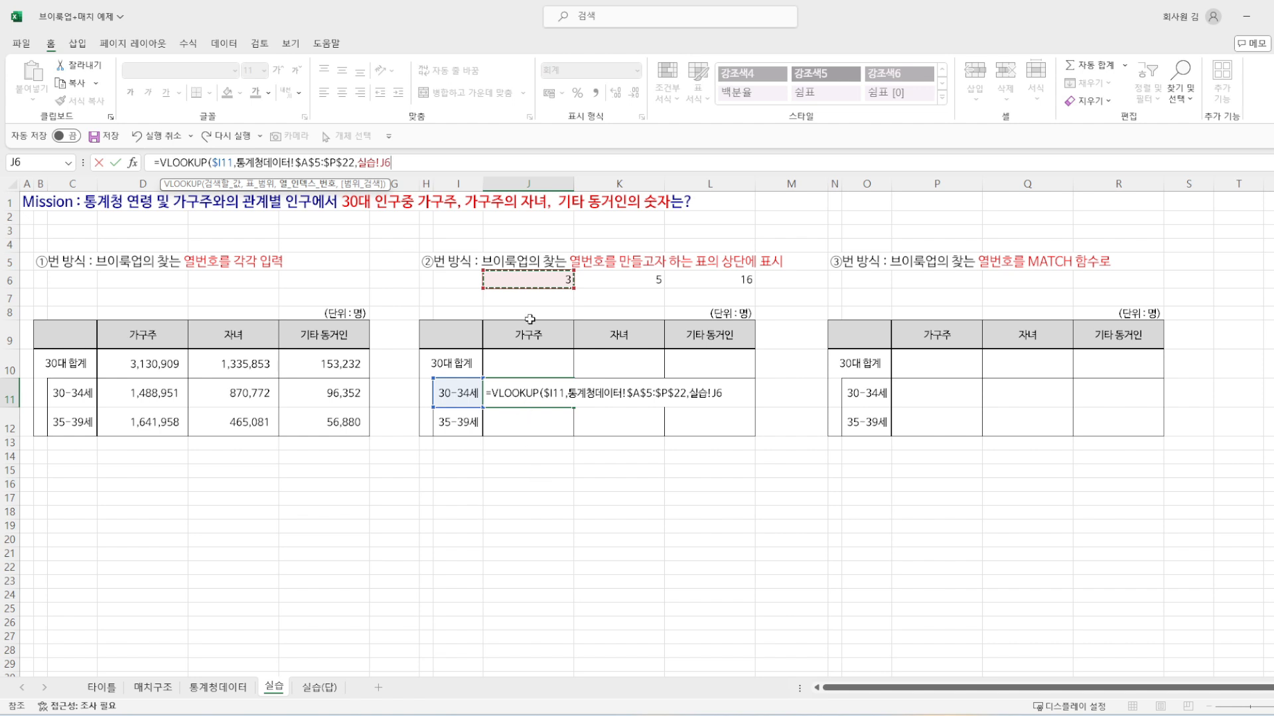
{"action": "left_click", "coordinate": [386, 161]}
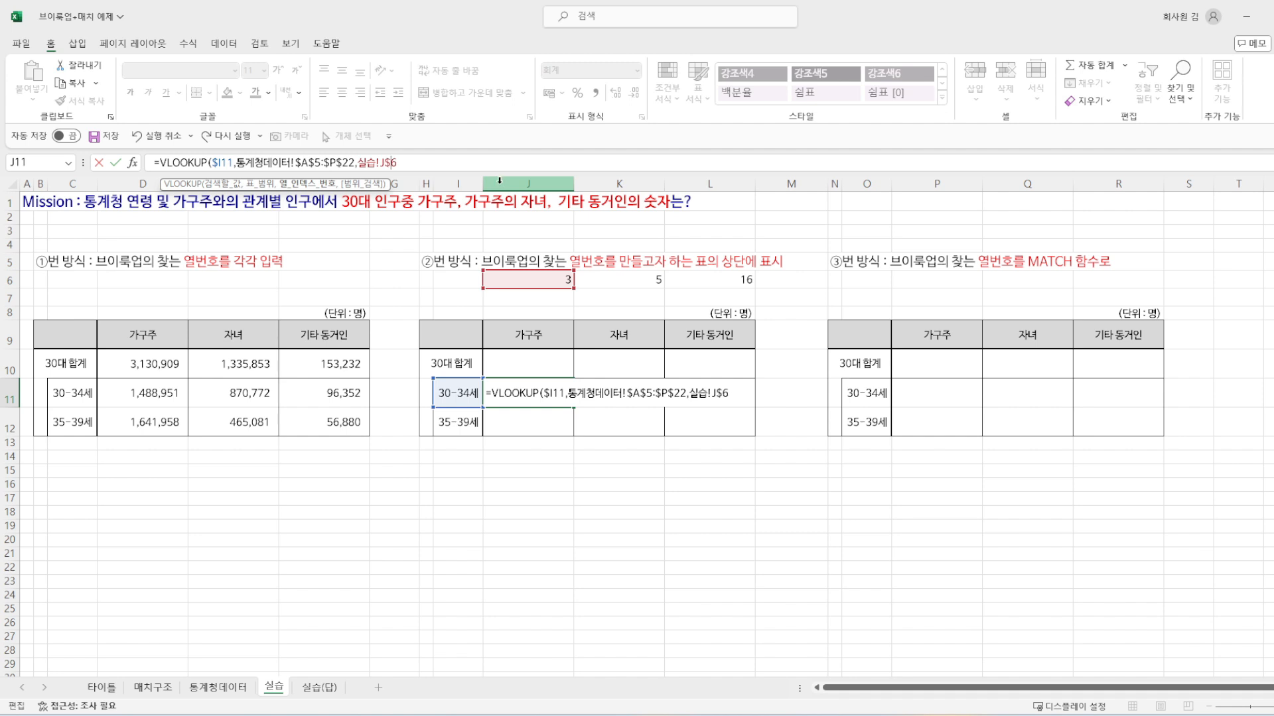
{"action": "type", "text": ",FA"}
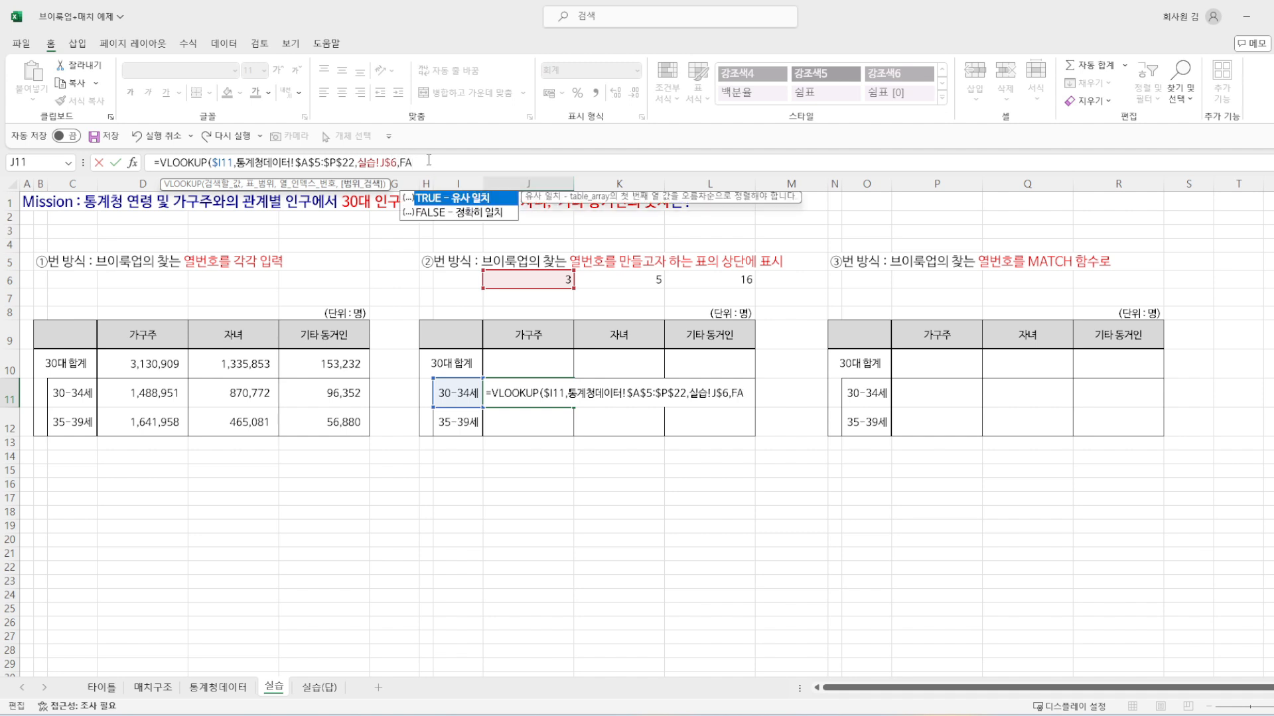
{"action": "type", "text": "LSE)"}
{"action": "key", "text": "Return"}
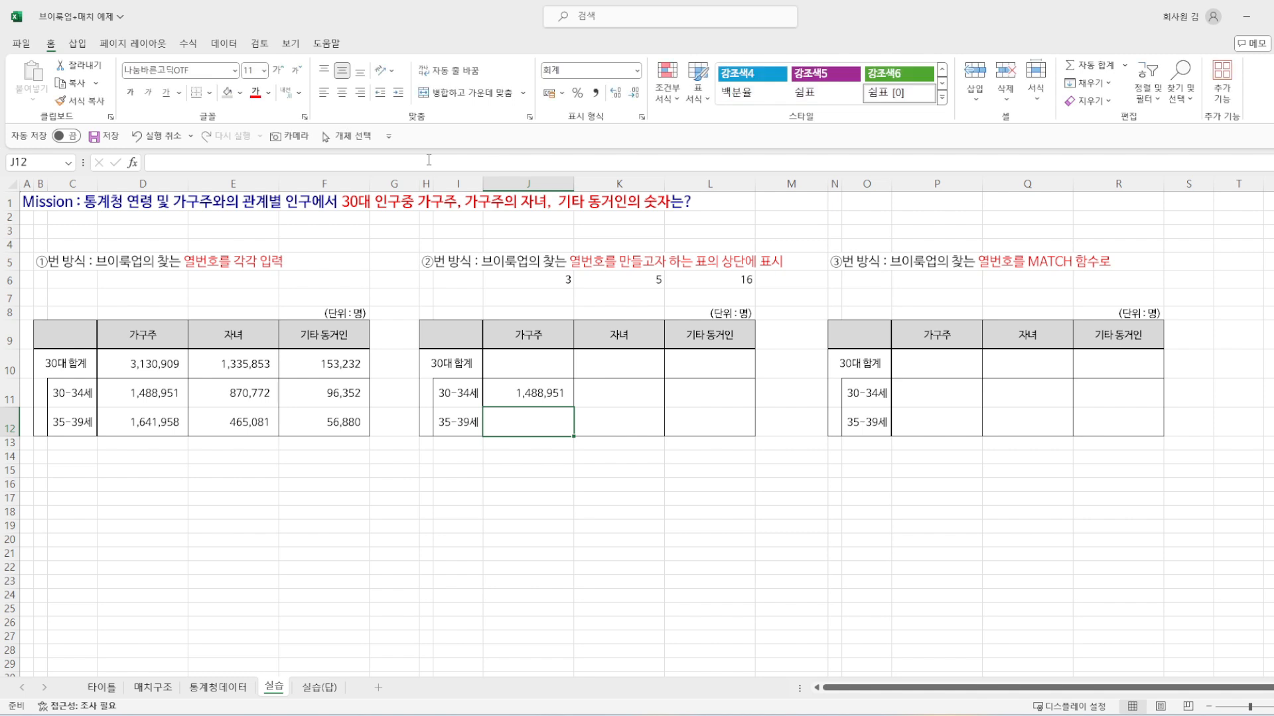
Step: Copy the J11 formula into the whole J11:L12 range with Paste Special and check the pasted formulas
{"action": "key", "text": "Up"}
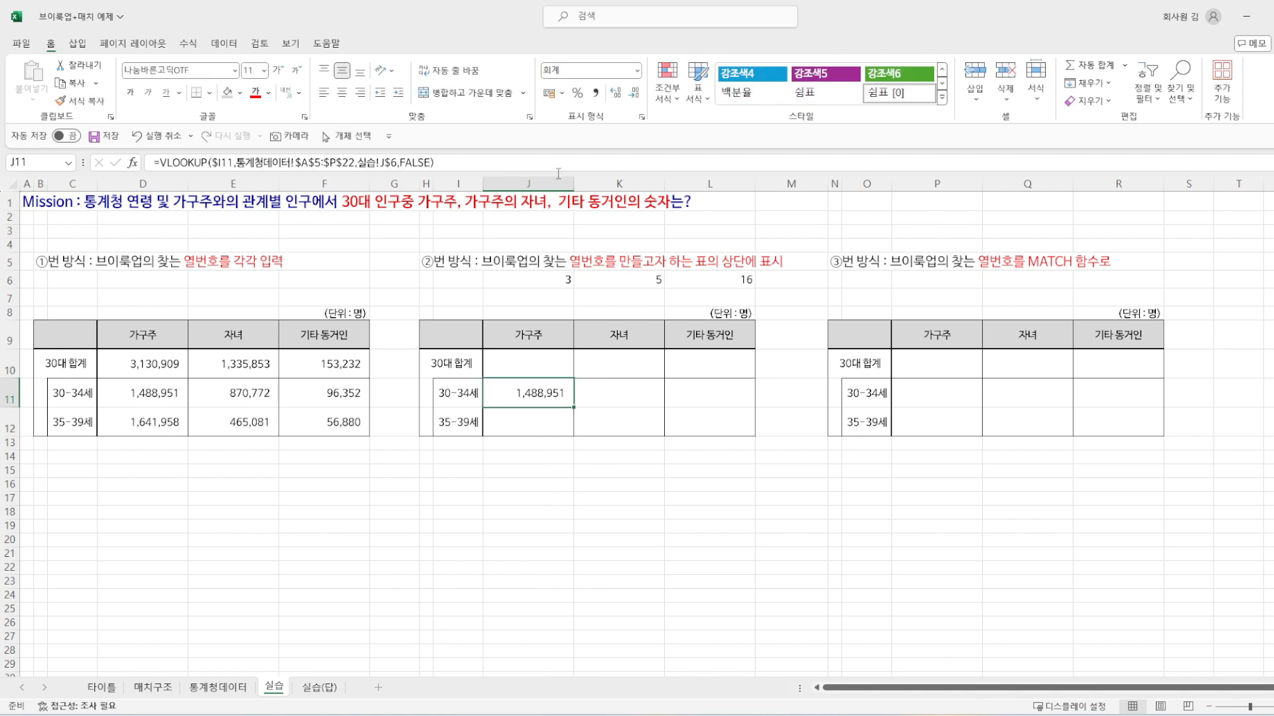
{"action": "key", "text": "ctrl+c"}
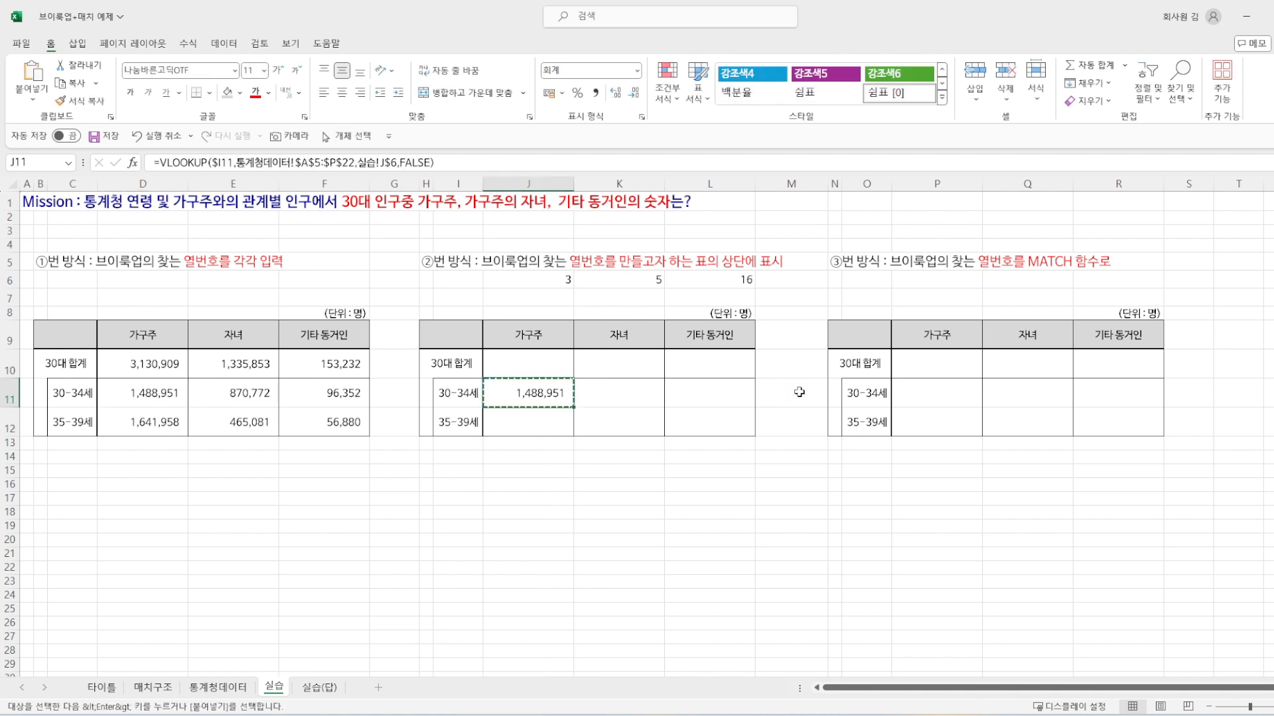
{"action": "key", "text": "shift+Right"}
{"action": "key", "text": "shift+Right"}
{"action": "key", "text": "shift+Down"}
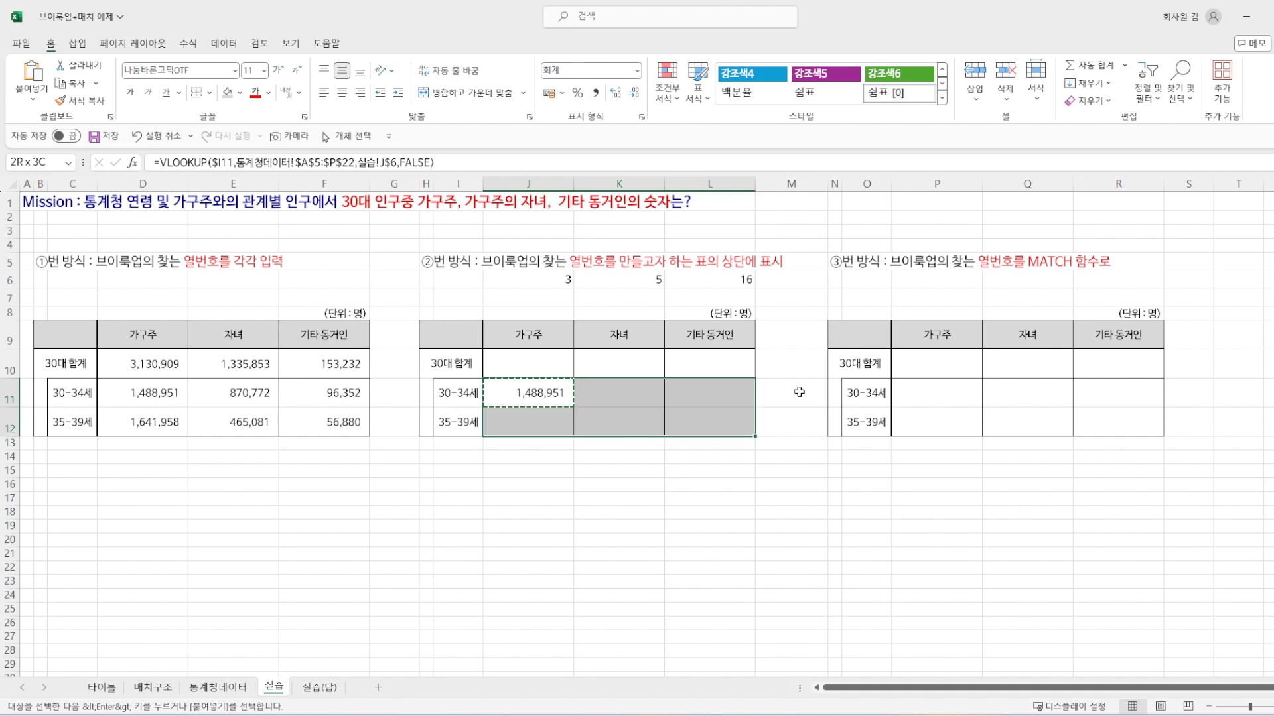
{"action": "key", "text": "ctrl+alt+v"}
{"action": "key", "text": "Return"}
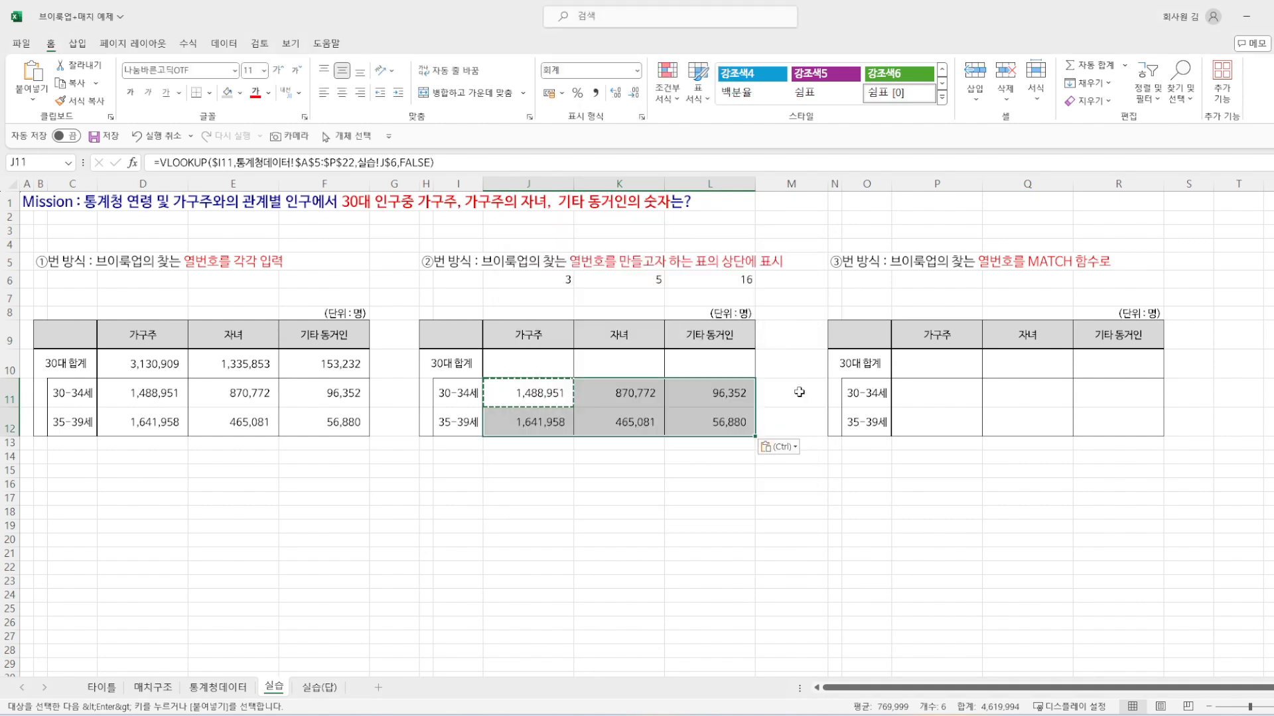
{"action": "left_click", "coordinate": [623, 420]}
{"action": "left_click", "coordinate": [717, 421]}
{"action": "left_click", "coordinate": [718, 394]}
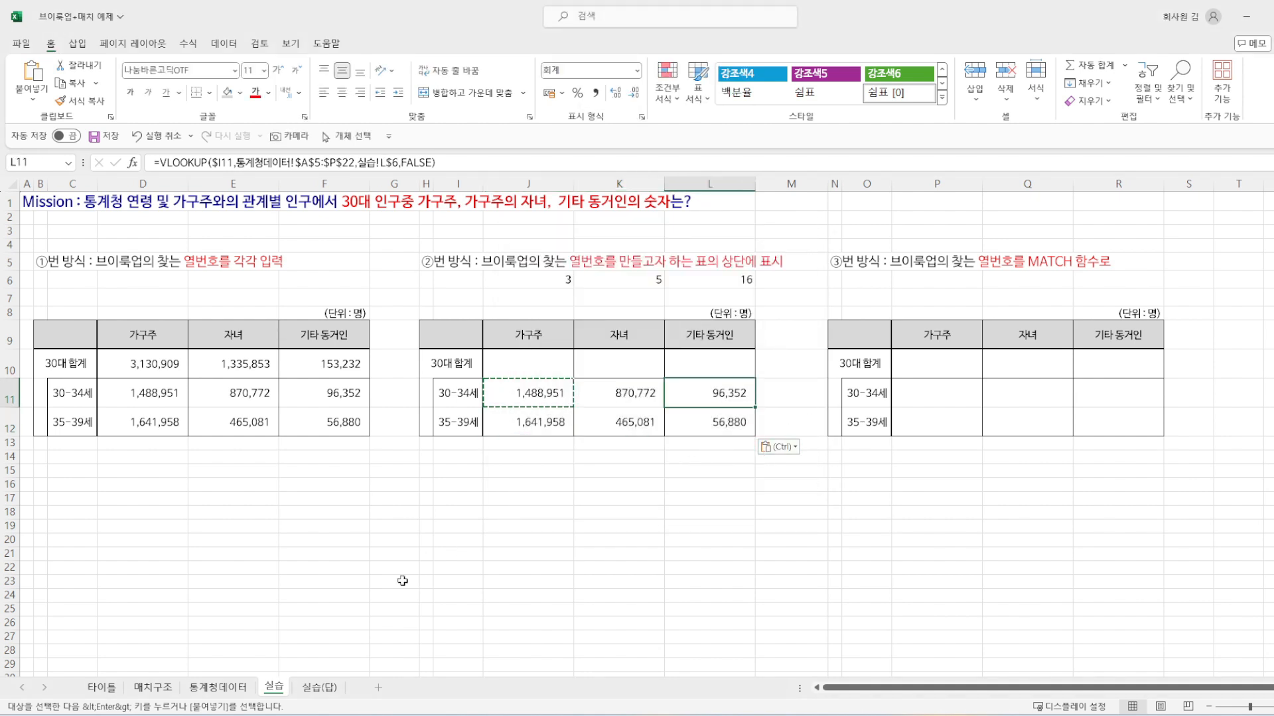
{"action": "left_click", "coordinate": [523, 402]}
{"action": "key", "text": "Escape"}
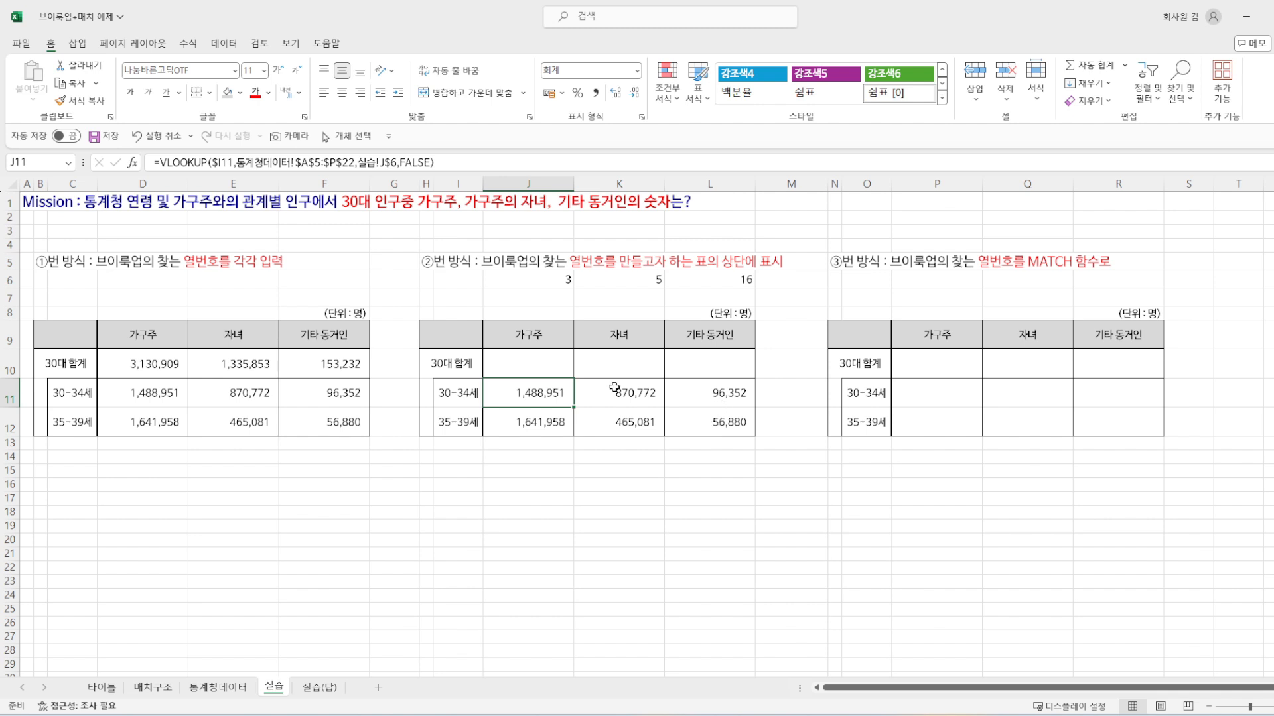
Step: Enter the formula =J11+J12 in J10 to total the 가구주 column of the second table
{"action": "left_click", "coordinate": [511, 362]}
{"action": "type", "text": "="}
{"action": "key", "text": "Down"}
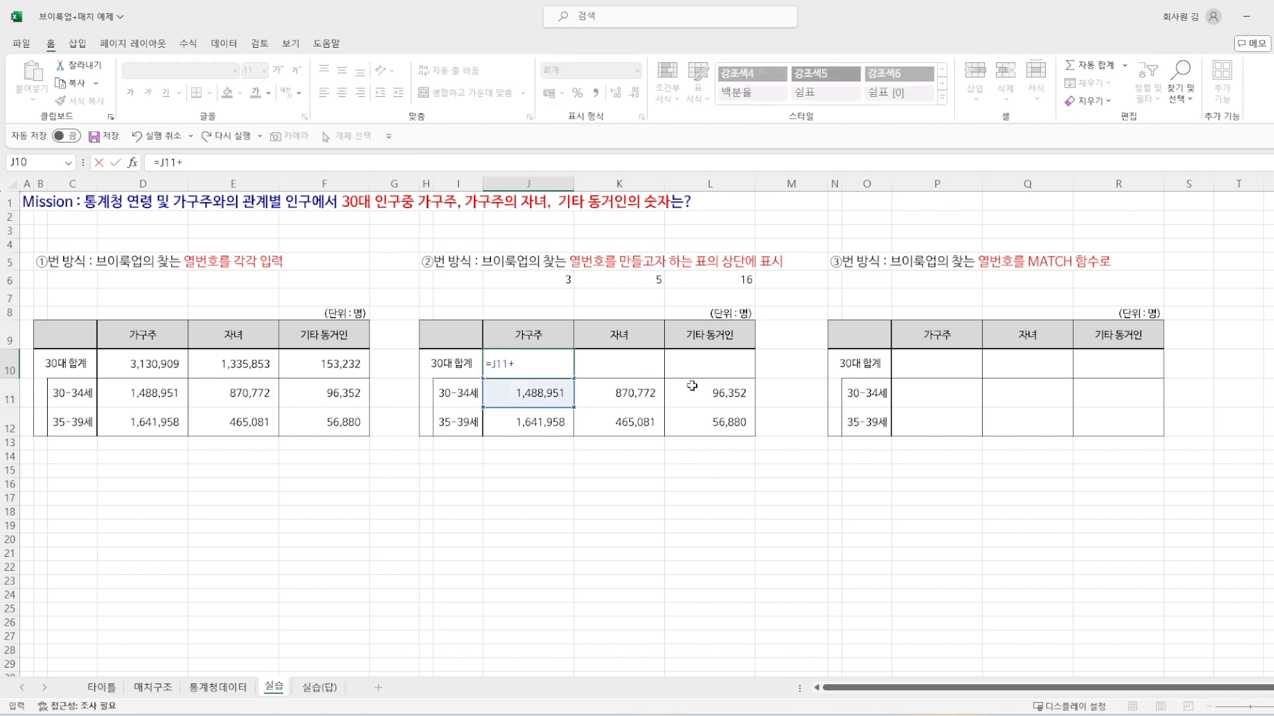
{"action": "type", "text": "+"}
{"action": "key", "text": "Down"}
{"action": "key", "text": "Down"}
{"action": "key", "text": "ctrl+Return"}
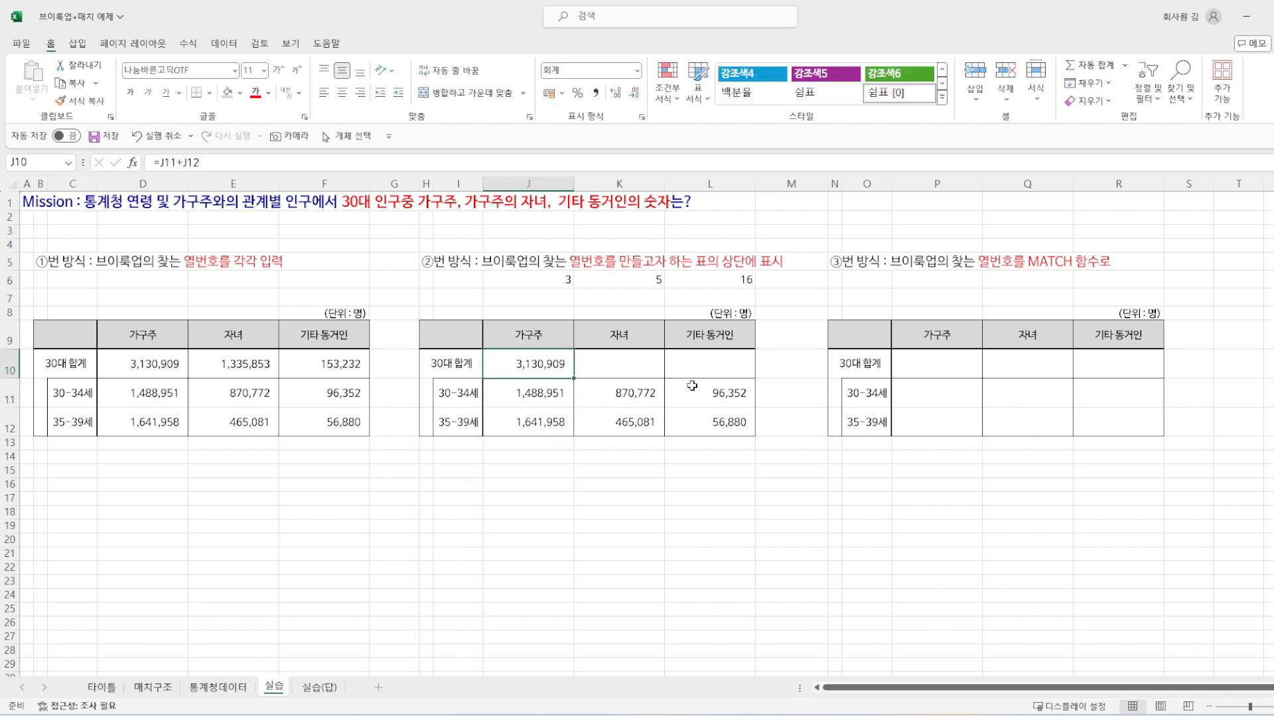
Step: Copy the J10 total formula across to K10:L10 for the 자녀 and 기타 동거인 columns
{"action": "key", "text": "ctrl+c"}
{"action": "key", "text": "shift+Right"}
{"action": "key", "text": "shift+Right"}
{"action": "key", "text": "ctrl+v"}
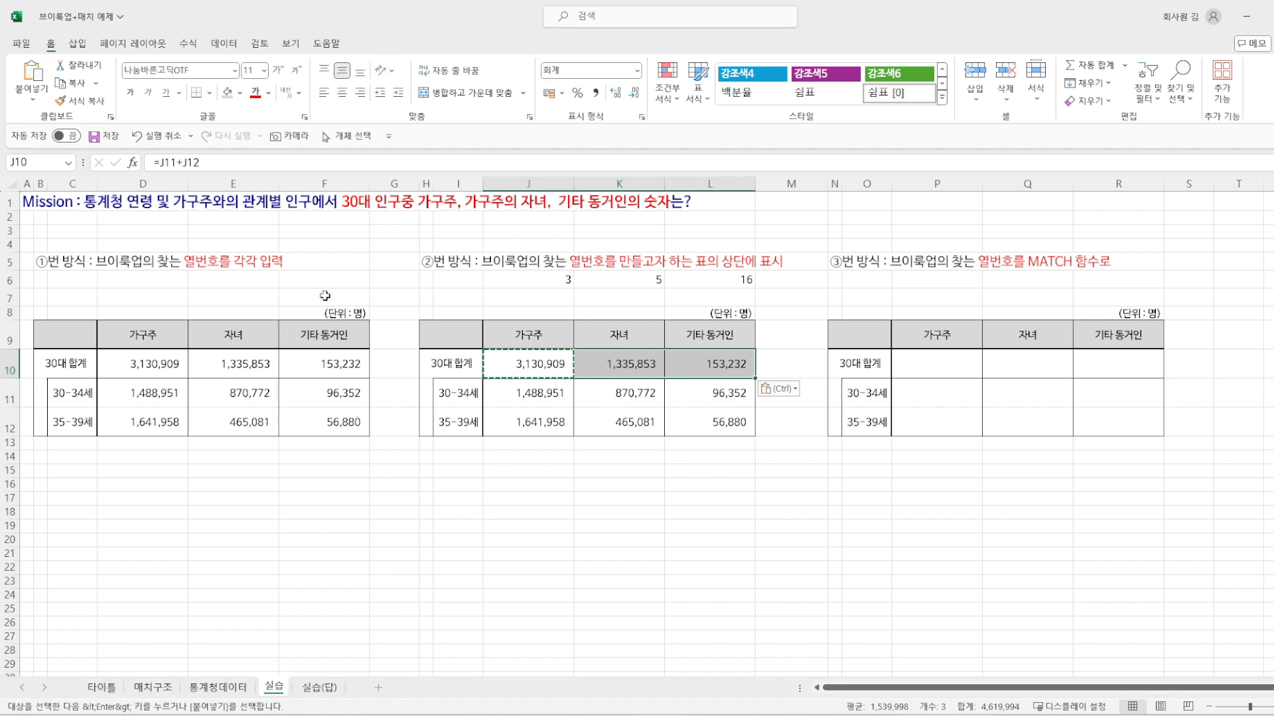
{"action": "key", "text": "Escape"}
{"action": "key", "text": "Down"}
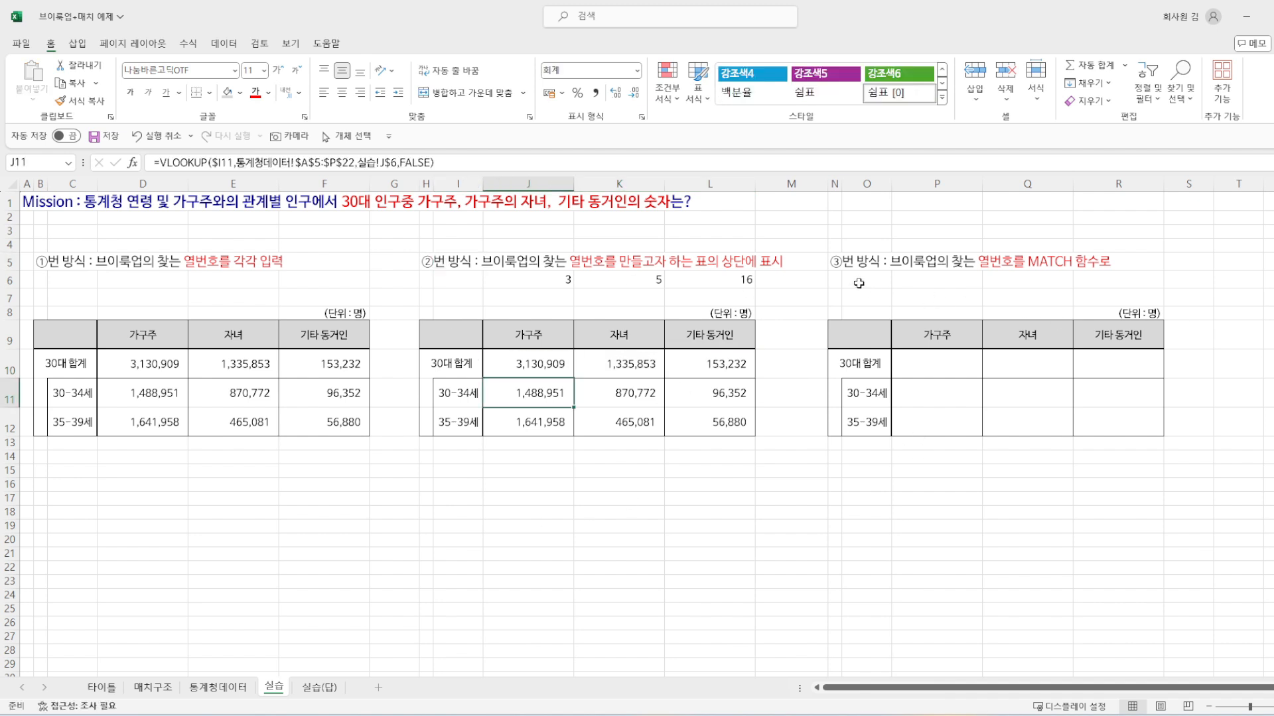
Step: Review the typed column numbers in J6:L6 and the matching cell P6 above the third table's 가구주 header
{"action": "left_click", "coordinate": [838, 262]}
{"action": "left_click", "coordinate": [553, 279]}
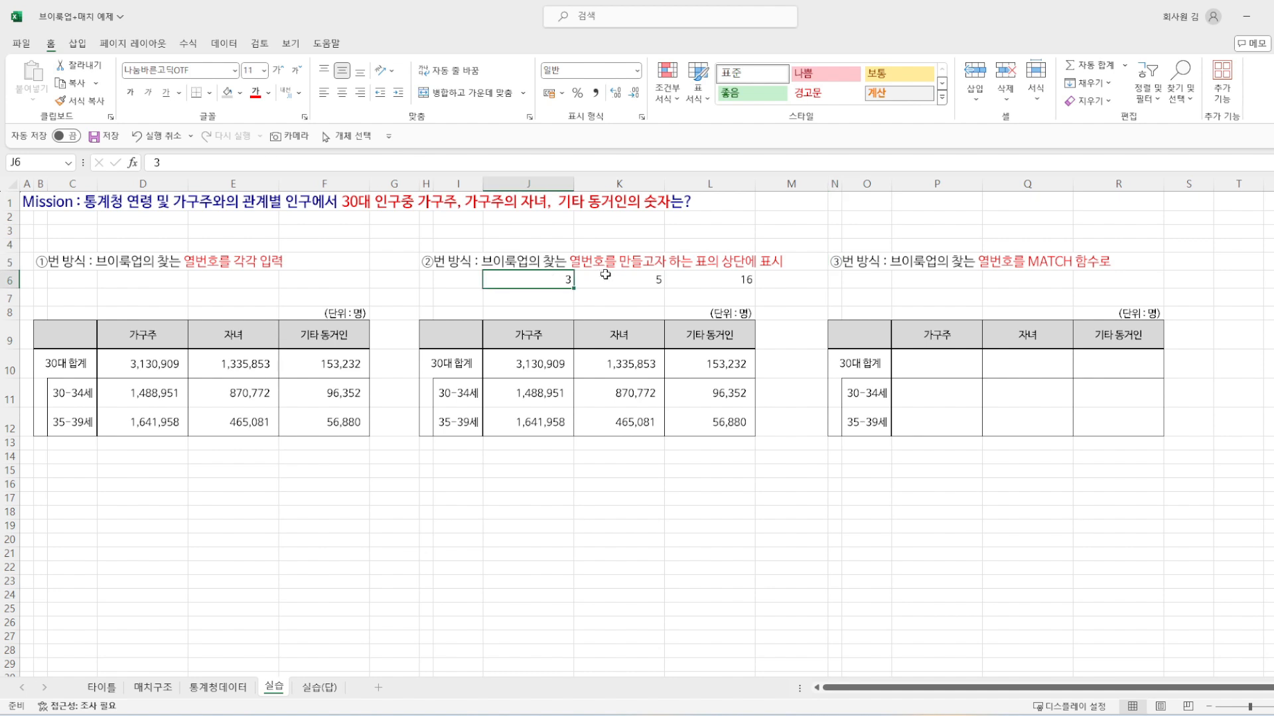
{"action": "left_click", "coordinate": [657, 278]}
{"action": "left_click", "coordinate": [711, 277]}
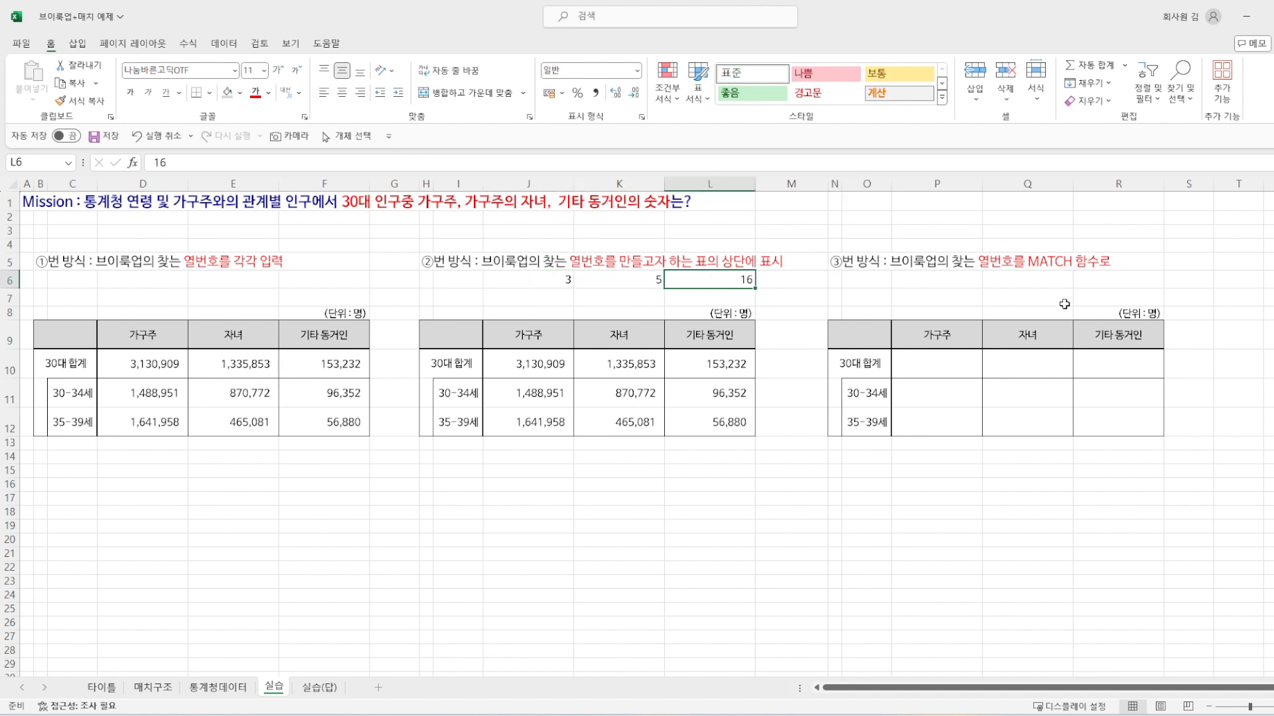
{"action": "left_click", "coordinate": [545, 281]}
{"action": "left_click", "coordinate": [921, 279]}
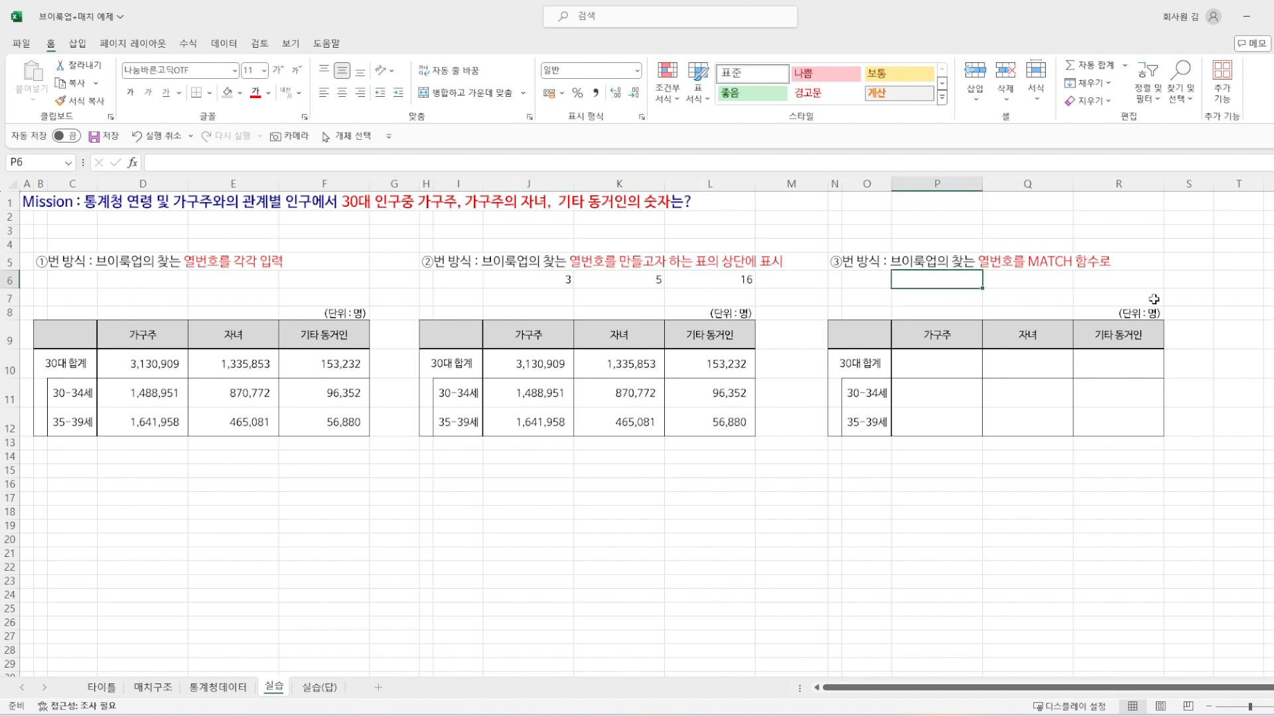
{"action": "left_click", "coordinate": [957, 340]}
Step: Start a MATCH formula in P6 with the 가구주 header cell P9 as the lookup value
{"action": "left_click", "coordinate": [956, 284]}
{"action": "type", "text": "=MA"}
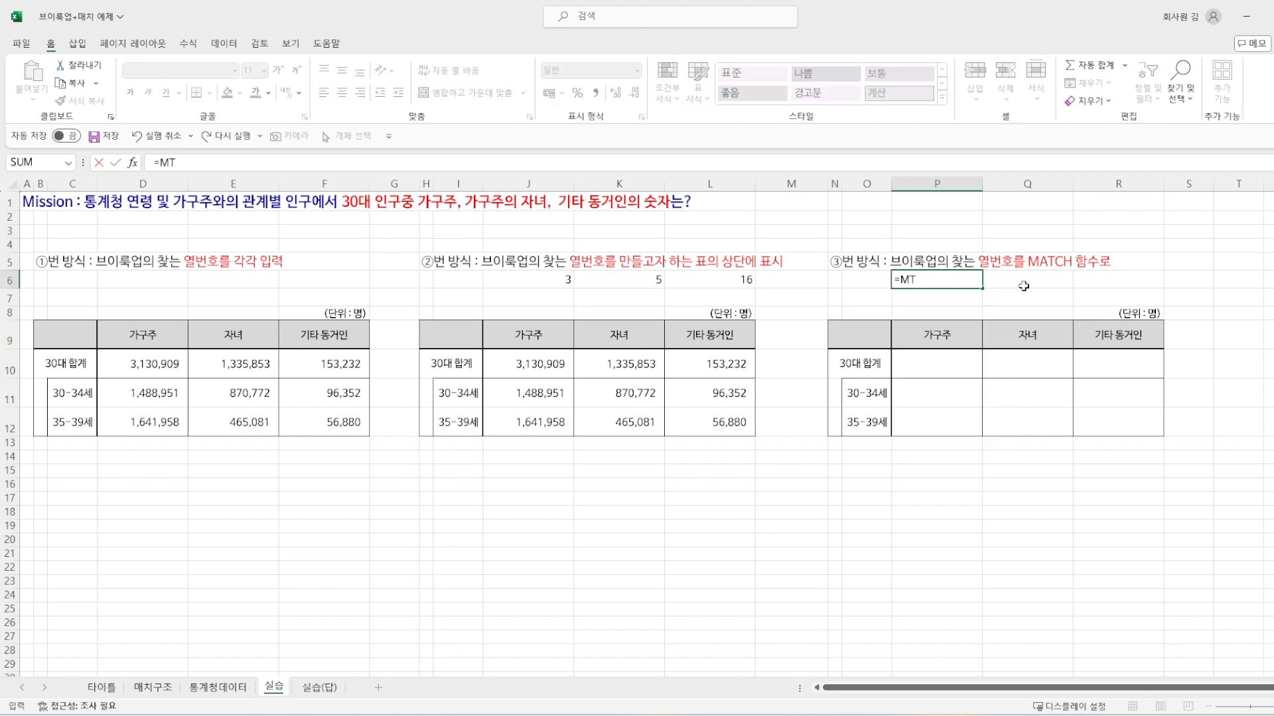
{"action": "type", "text": "T"}
{"action": "key", "text": "Tab"}
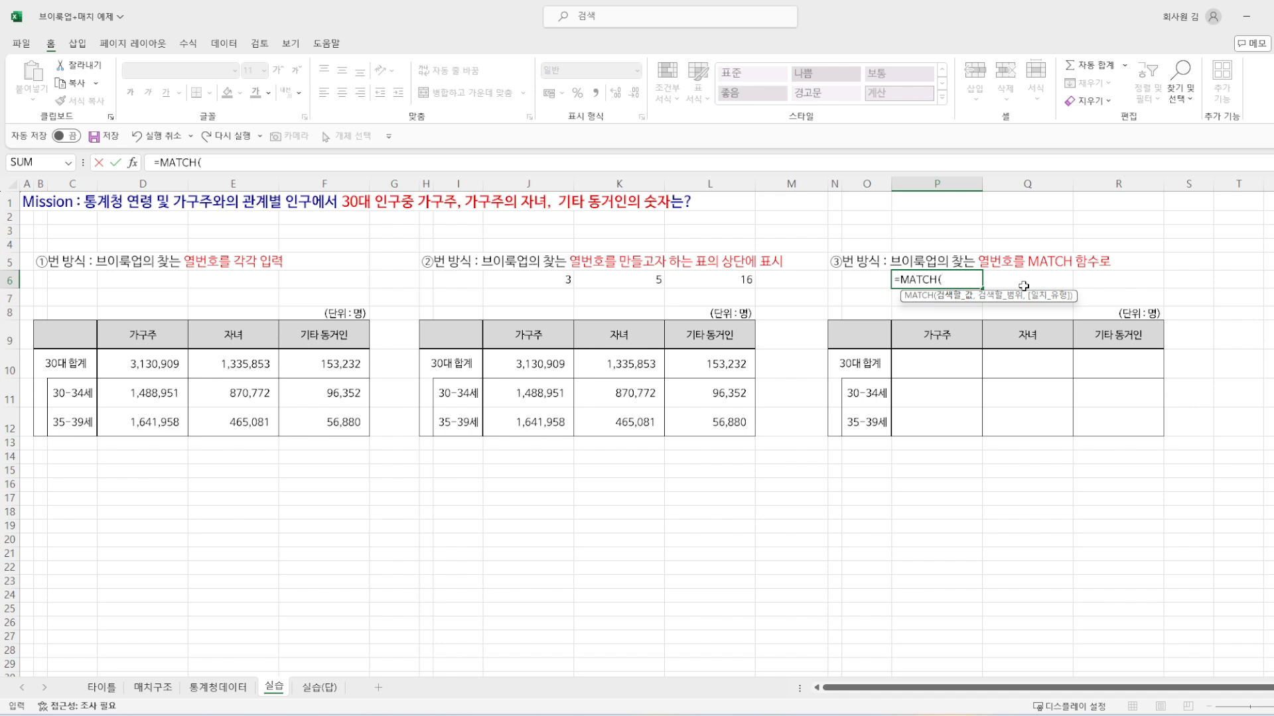
{"action": "left_click", "coordinate": [949, 334]}
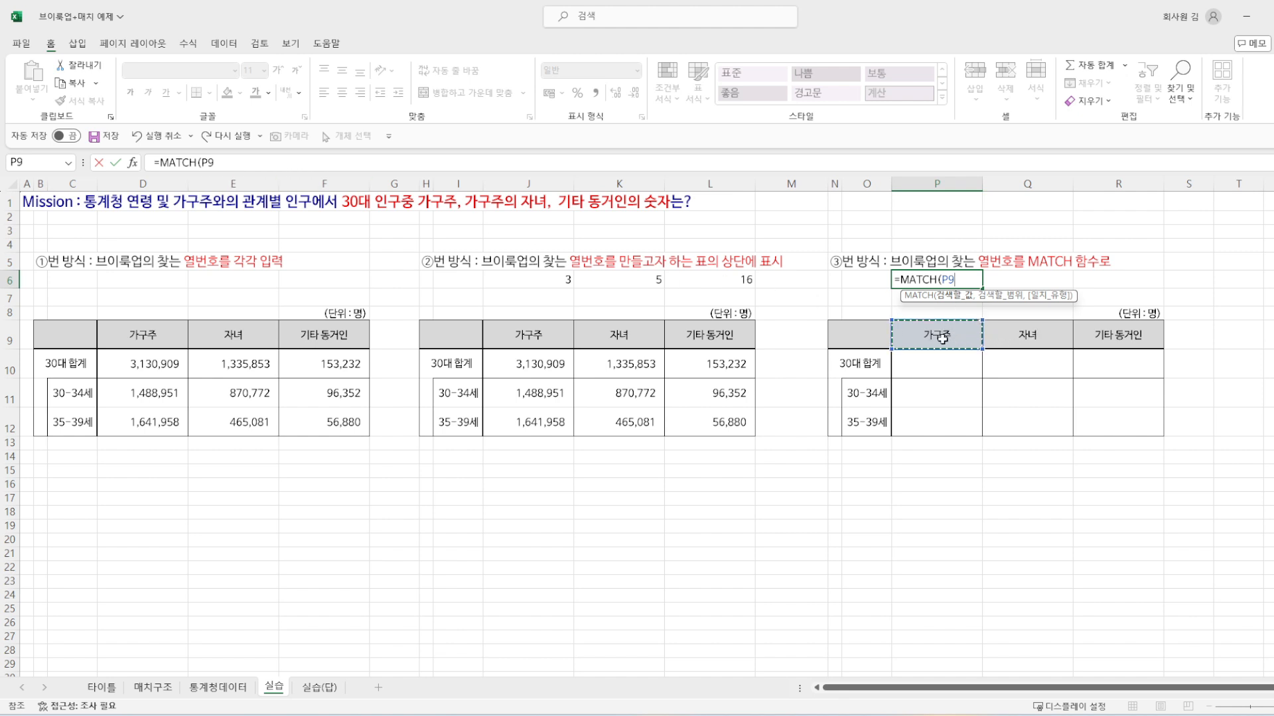
{"action": "type", "text": ","}
Step: Finish the P6 MATCH with the absolute header range $A$5:$P$5 of the 통계청데이터 sheet and match type 0
{"action": "left_click", "coordinate": [226, 693]}
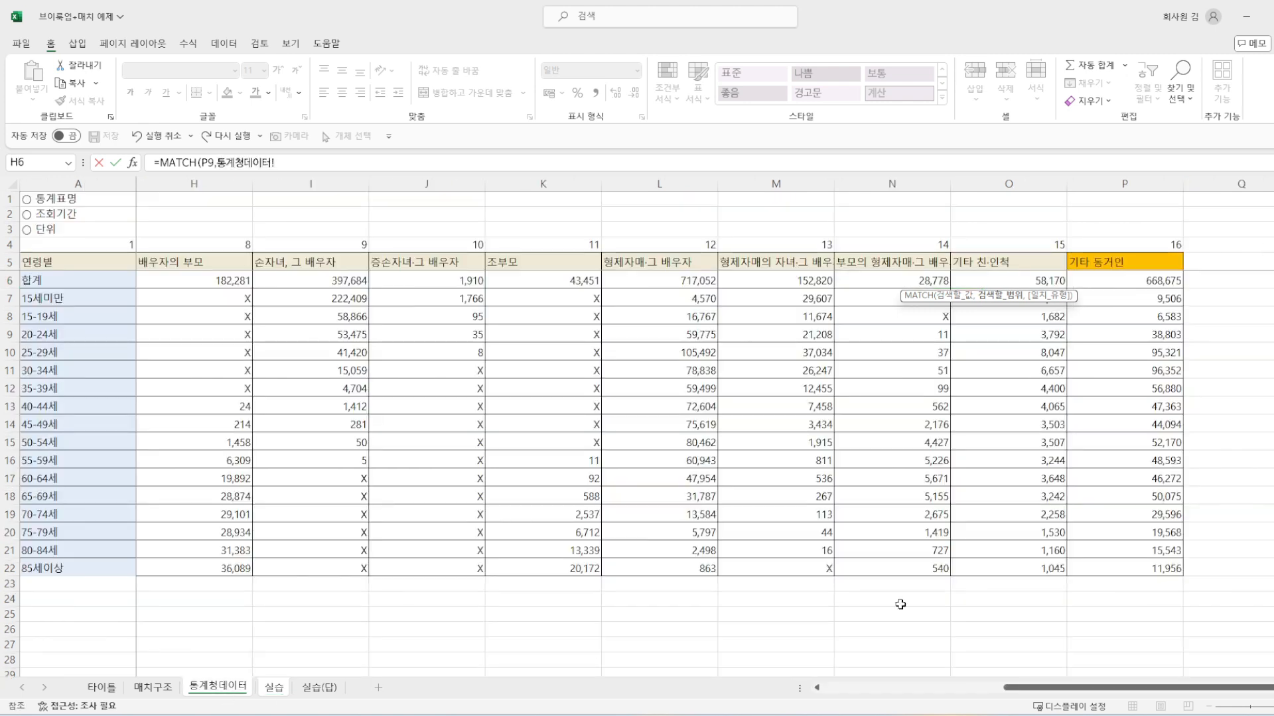
{"action": "left_click", "coordinate": [47, 265]}
{"action": "scroll", "coordinate": [48, 265], "scroll_direction": "left", "scroll_amount": 3}
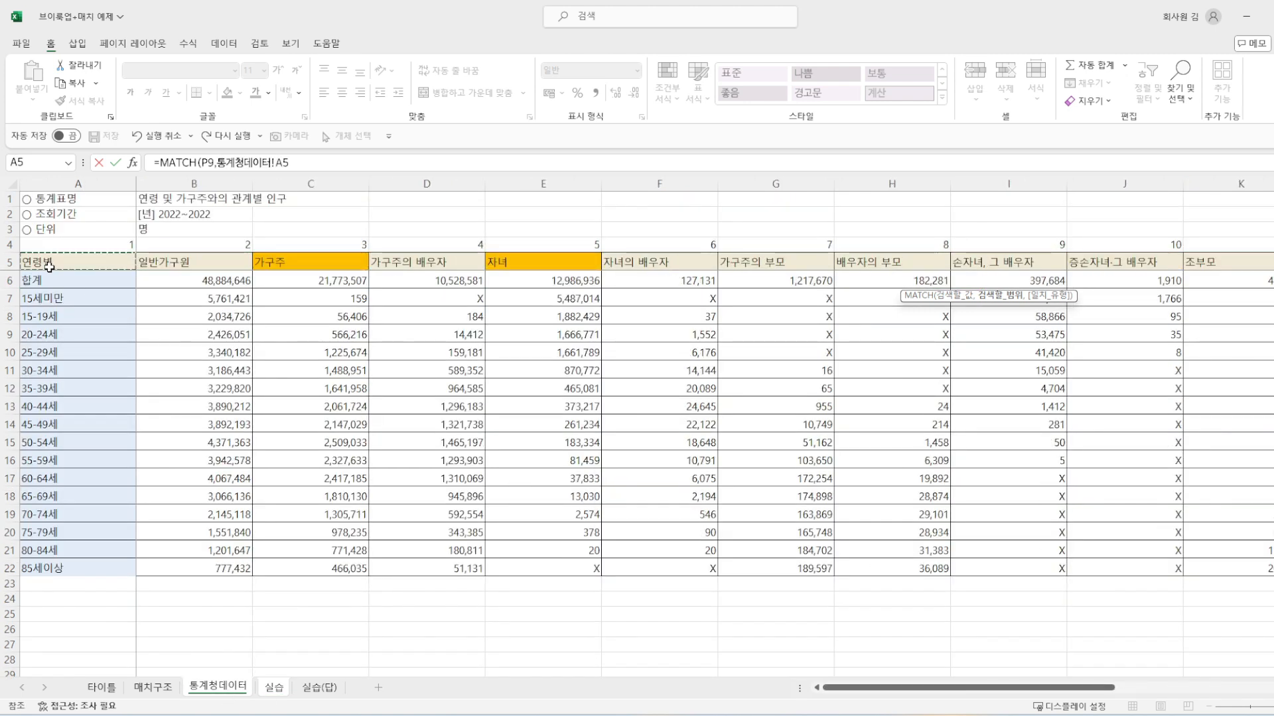
{"action": "key", "text": "ctrl+shift+Right"}
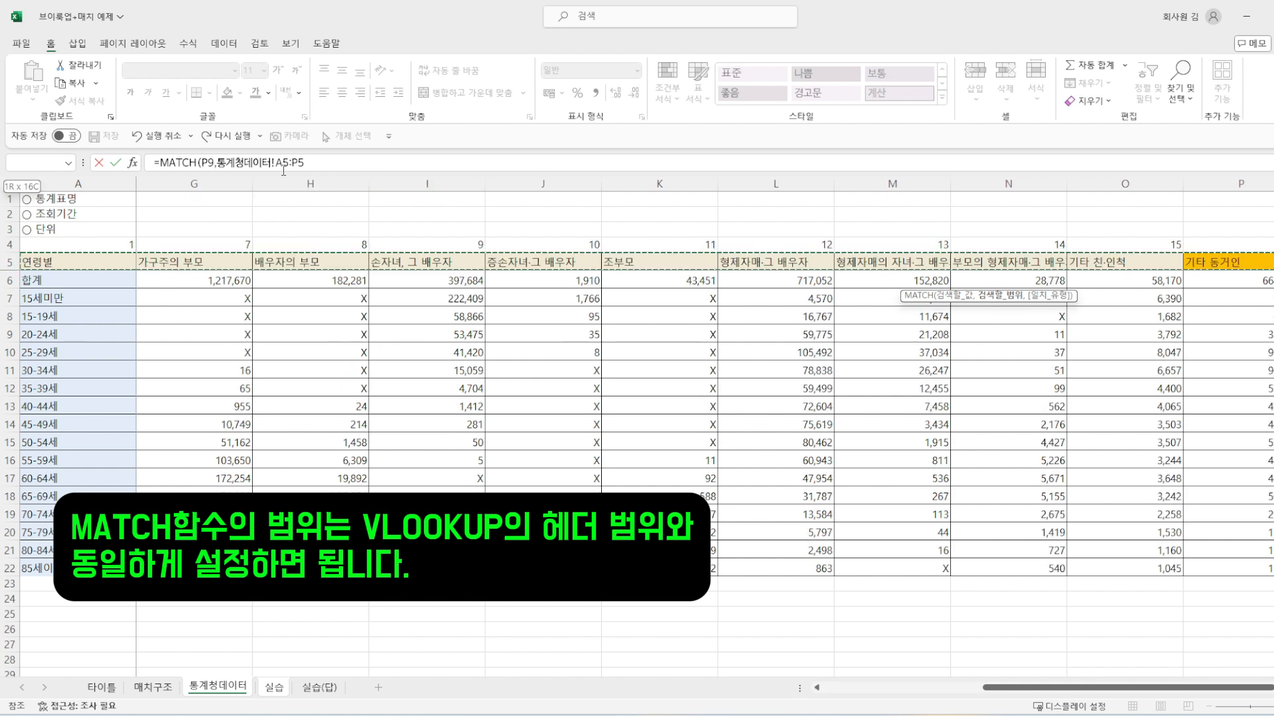
{"action": "left_click", "coordinate": [317, 162]}
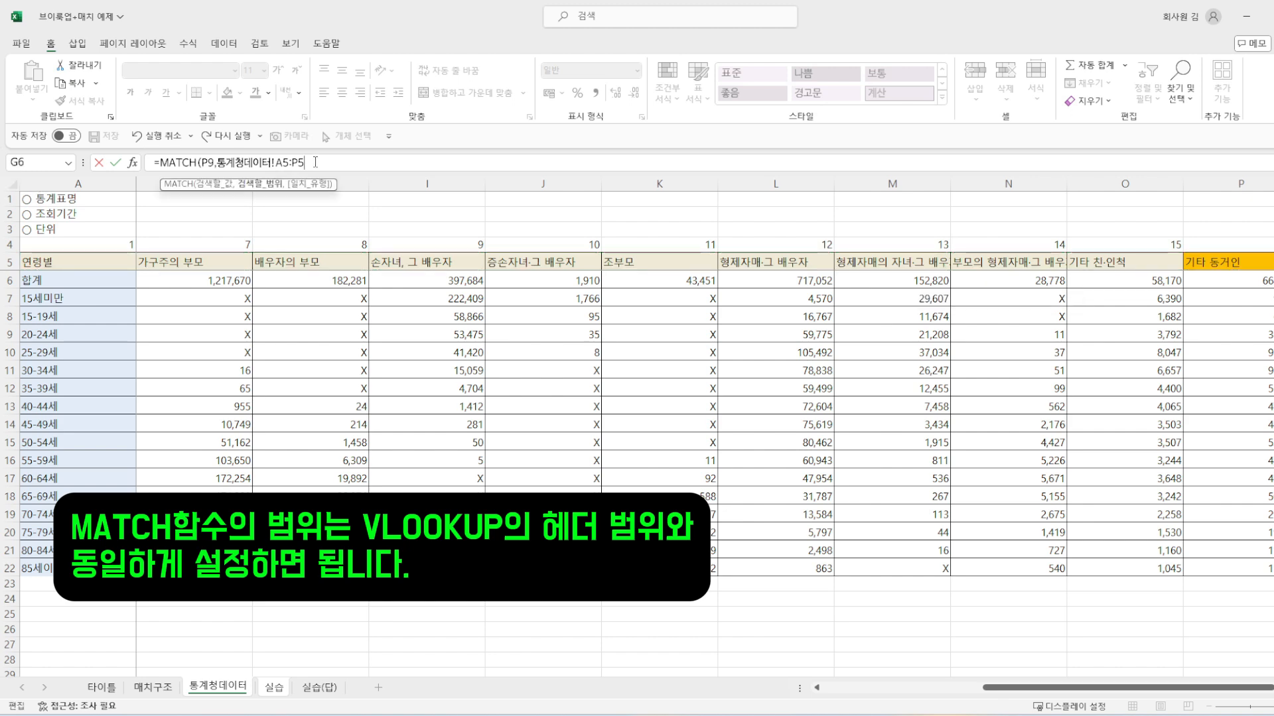
{"action": "key", "text": "F4"}
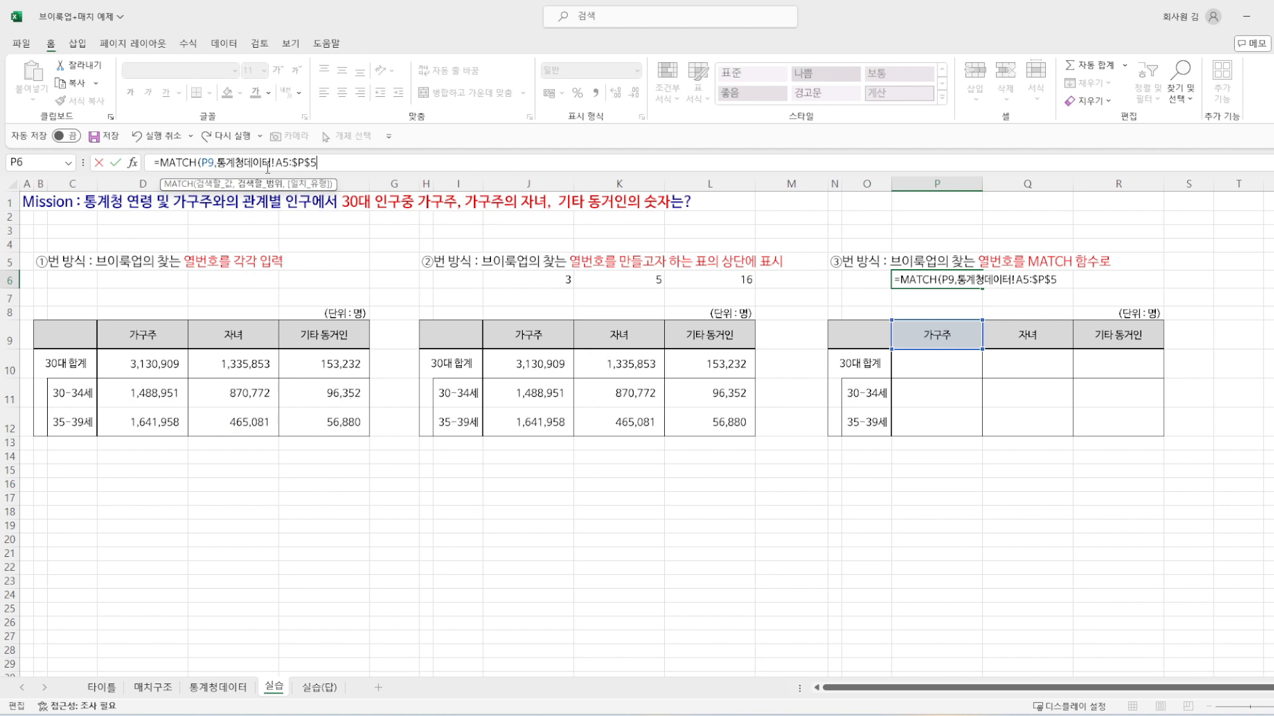
{"action": "left_click", "coordinate": [285, 164]}
{"action": "key", "text": "F4"}
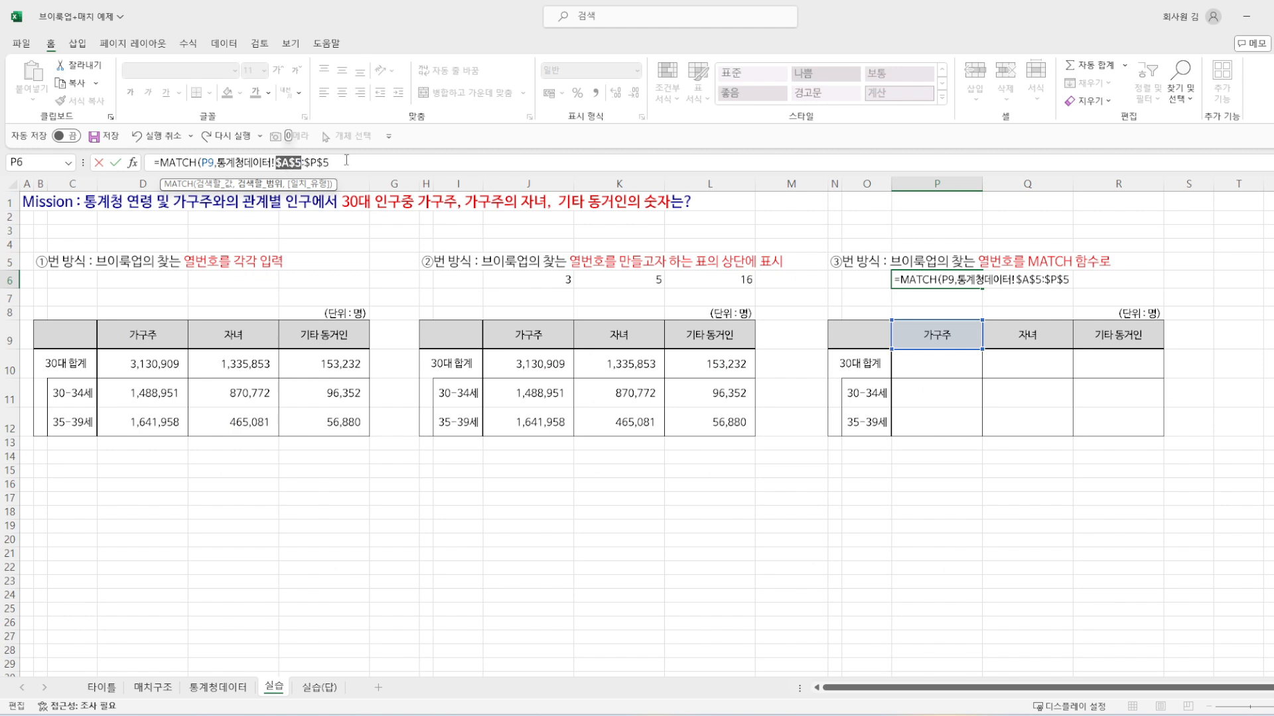
{"action": "type", "text": ",0"}
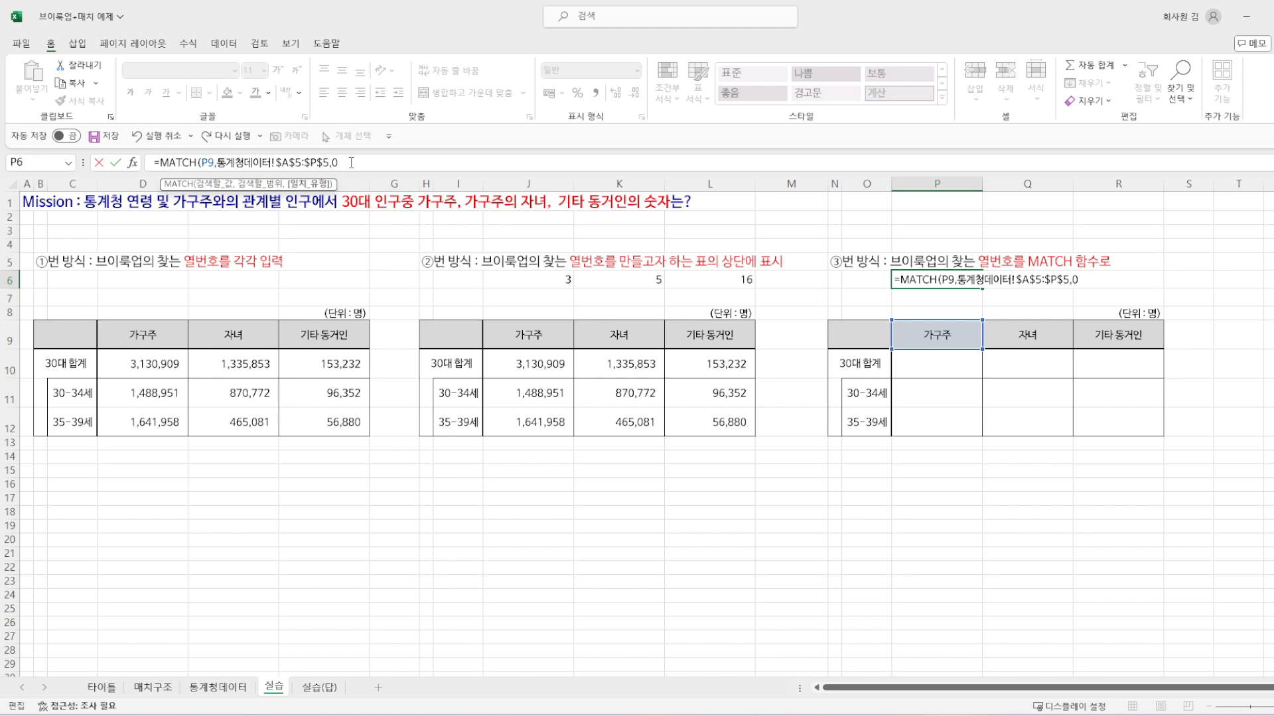
{"action": "key", "text": "Return"}
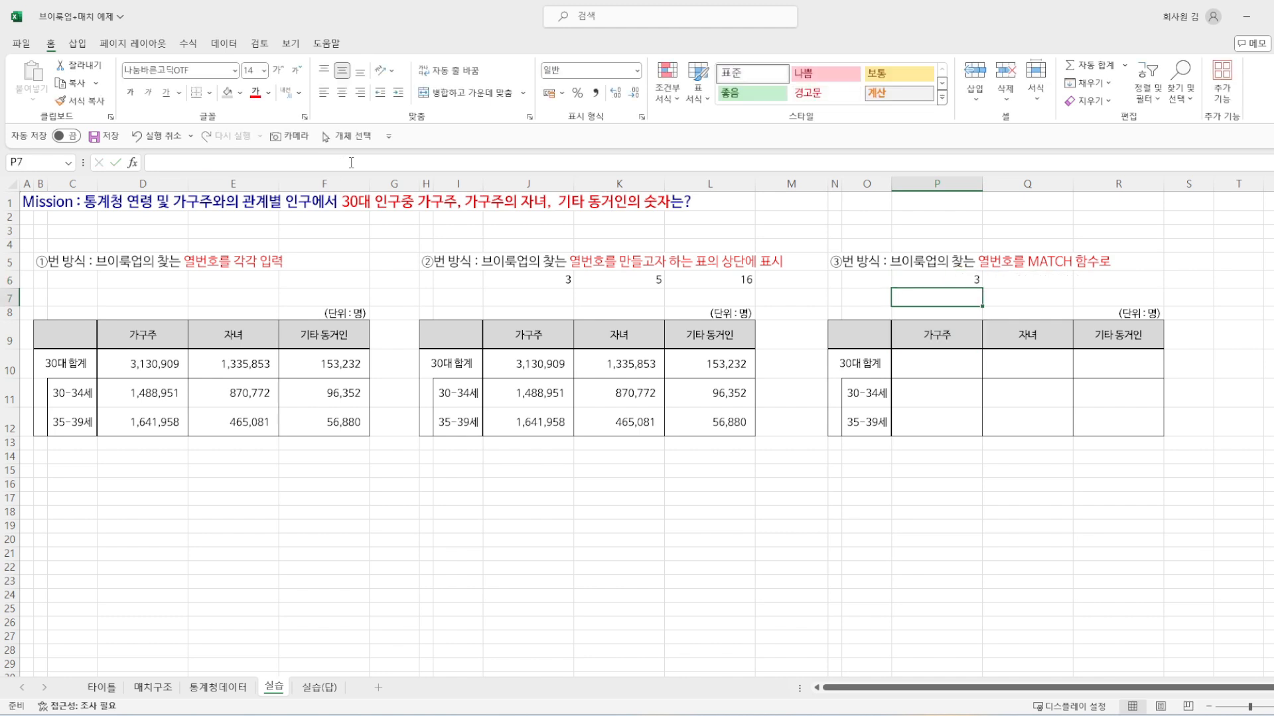
Step: Compare the 가구주 header in P9 with the header row A5:P5 of the 통계청데이터 sheet
{"action": "left_click", "coordinate": [935, 343]}
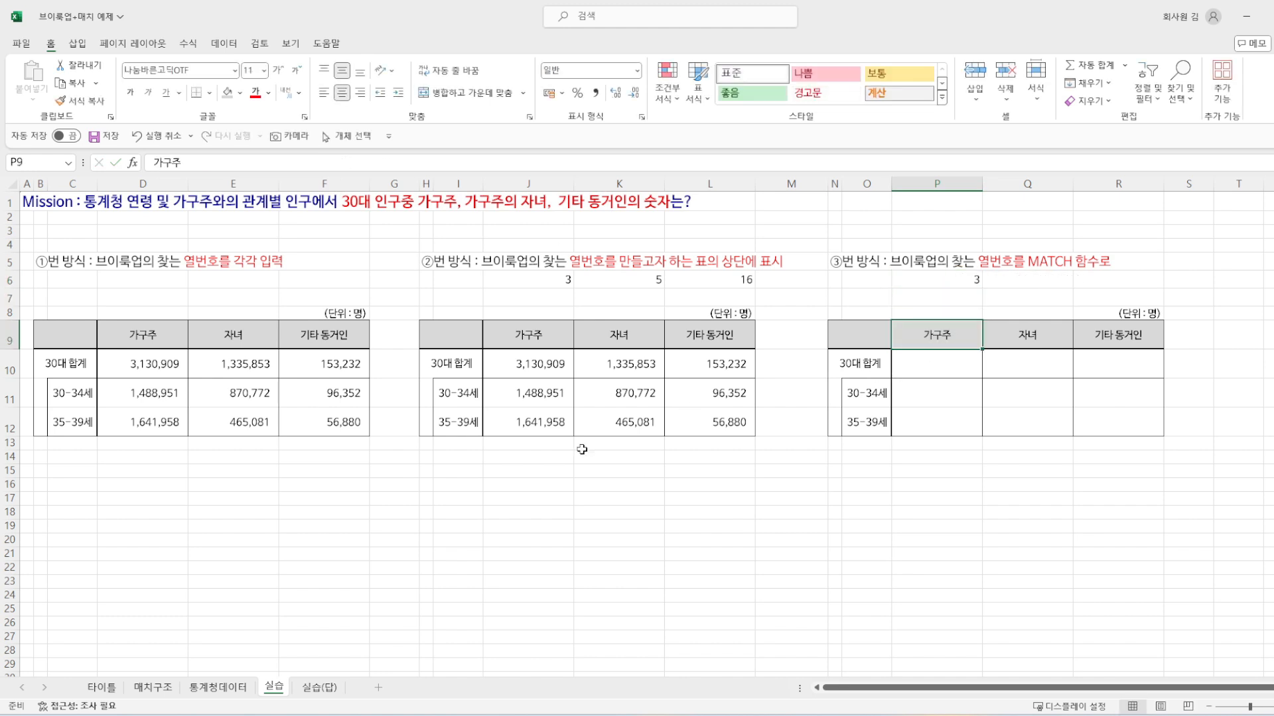
{"action": "left_click", "coordinate": [235, 691]}
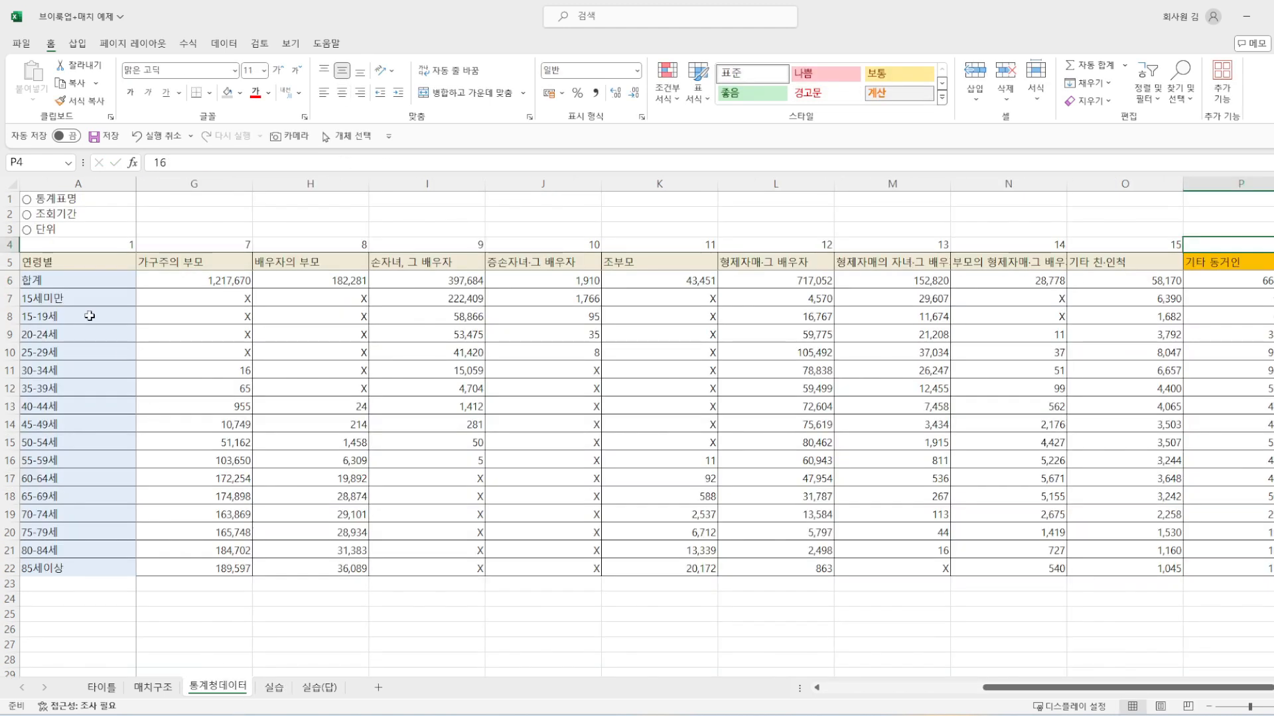
{"action": "left_click", "coordinate": [44, 264]}
{"action": "left_click_drag", "start_coordinate": [53, 263], "coordinate": [808, 256]}
{"action": "left_click_drag", "start_coordinate": [1094, 688], "coordinate": [687, 685]}
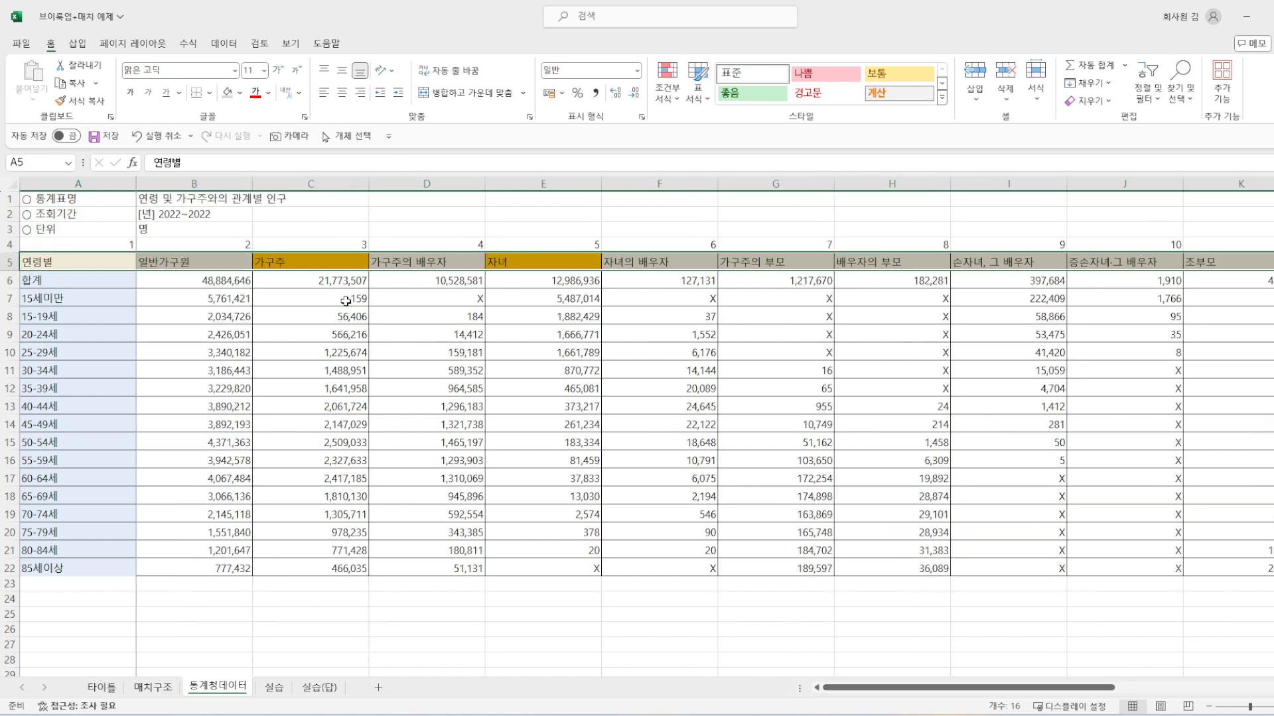
Step: Copy the P6 MATCH formula on the 실습 sheet into Q6 and R6 and check the column numbers
{"action": "left_click", "coordinate": [274, 688]}
{"action": "left_click", "coordinate": [947, 281]}
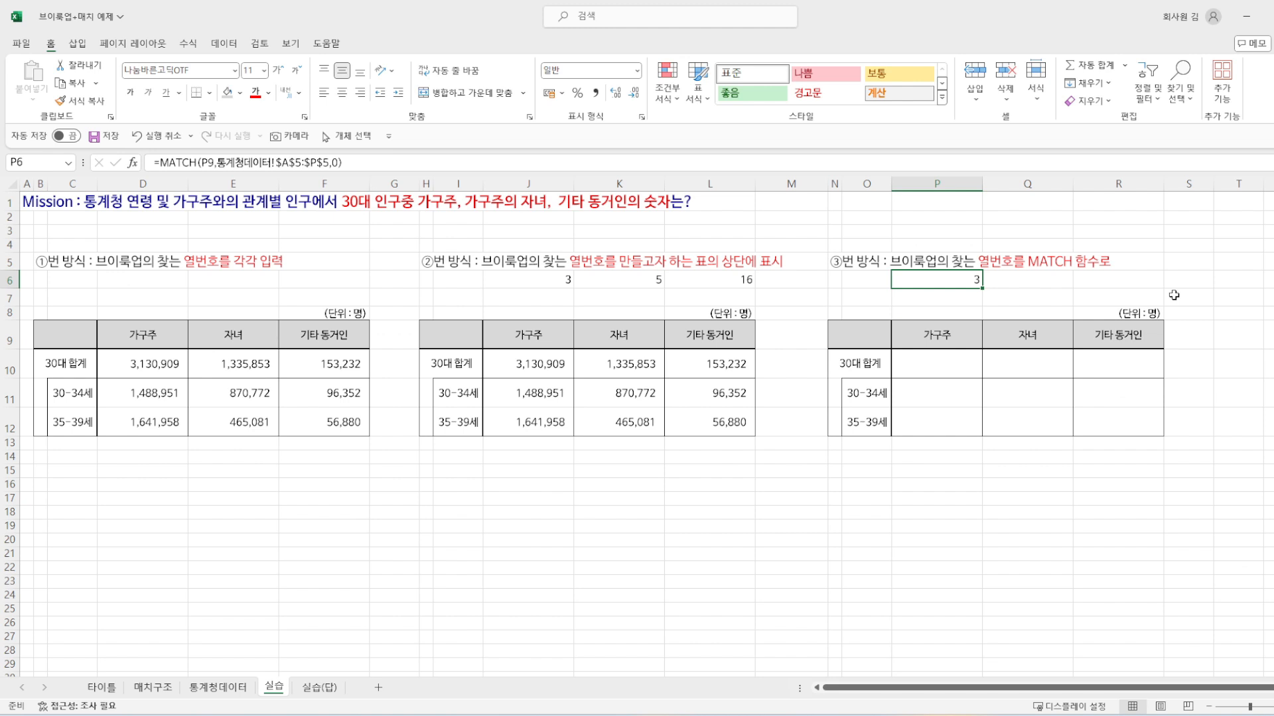
{"action": "key", "text": "ctrl+c"}
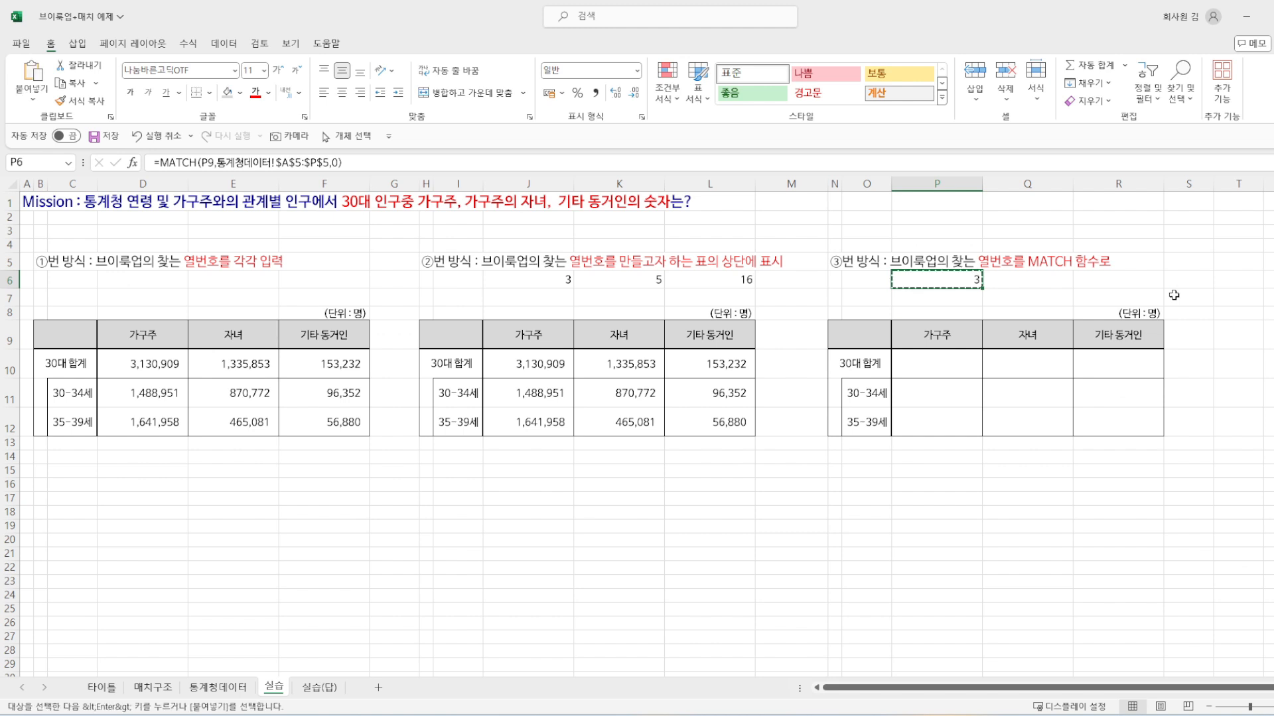
{"action": "key", "text": "Right"}
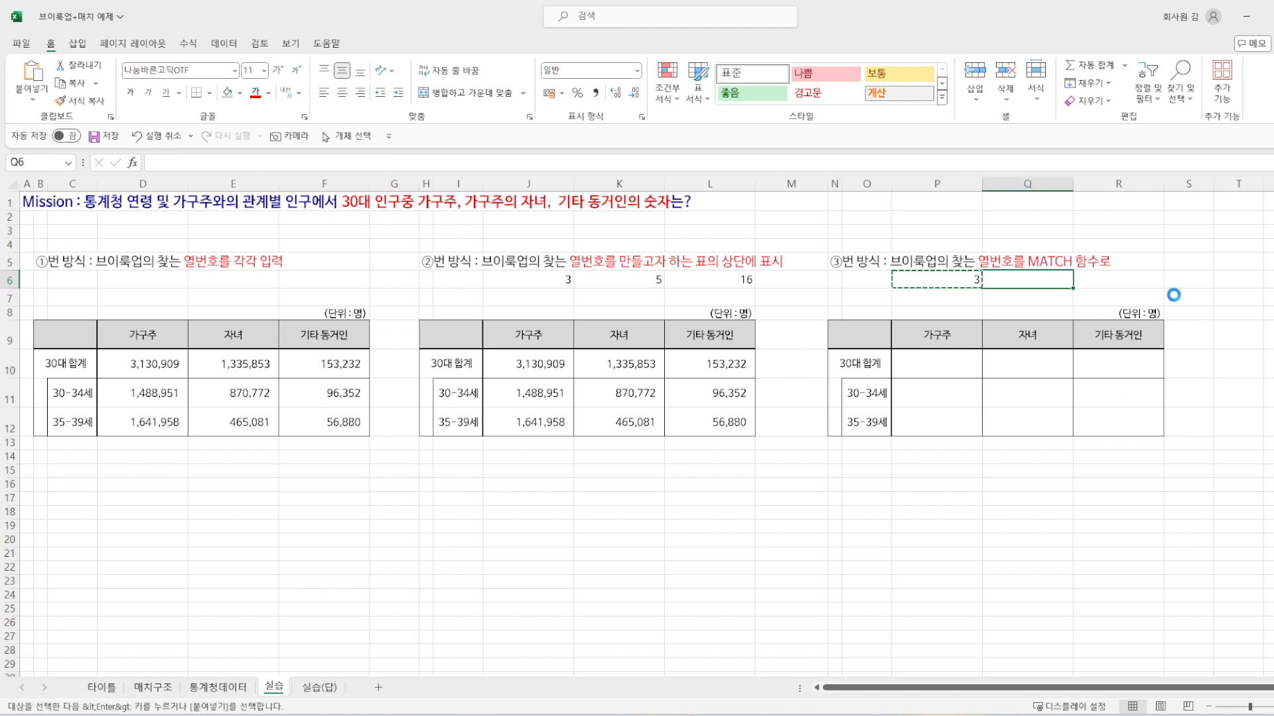
{"action": "key", "text": "ctrl+v"}
{"action": "left_click", "coordinate": [1136, 285]}
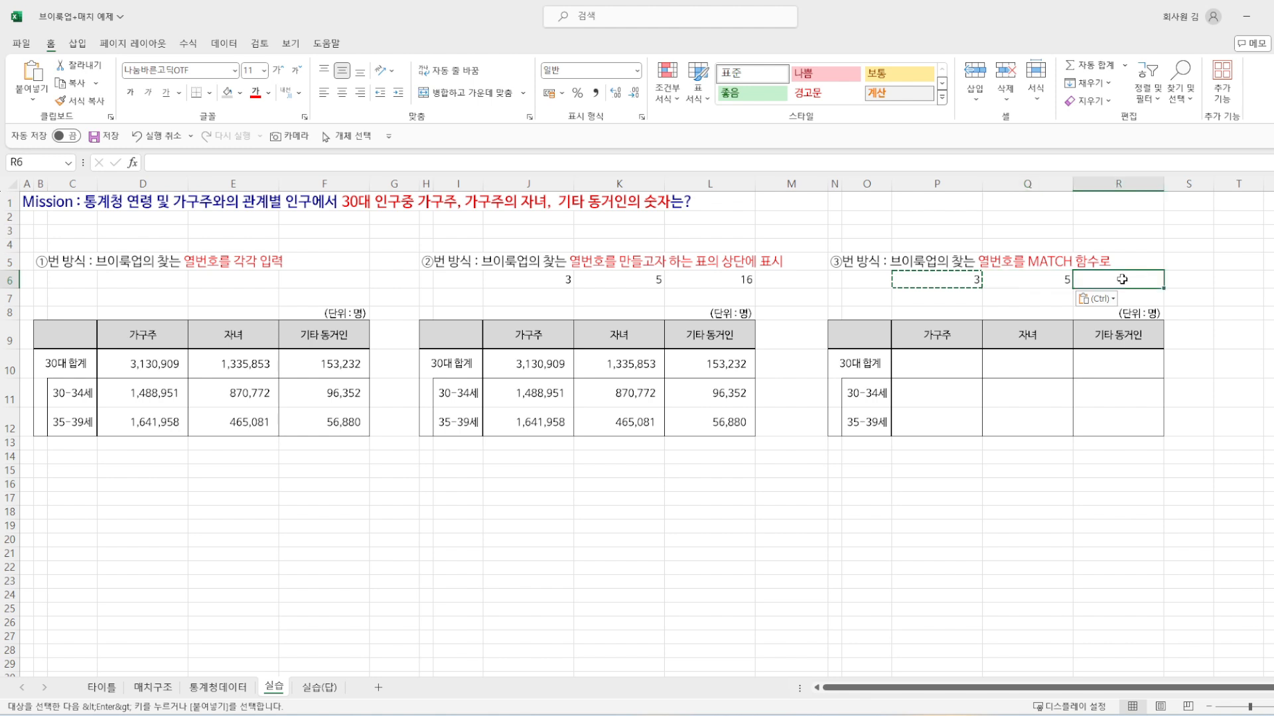
{"action": "key", "text": "ctrl+v"}
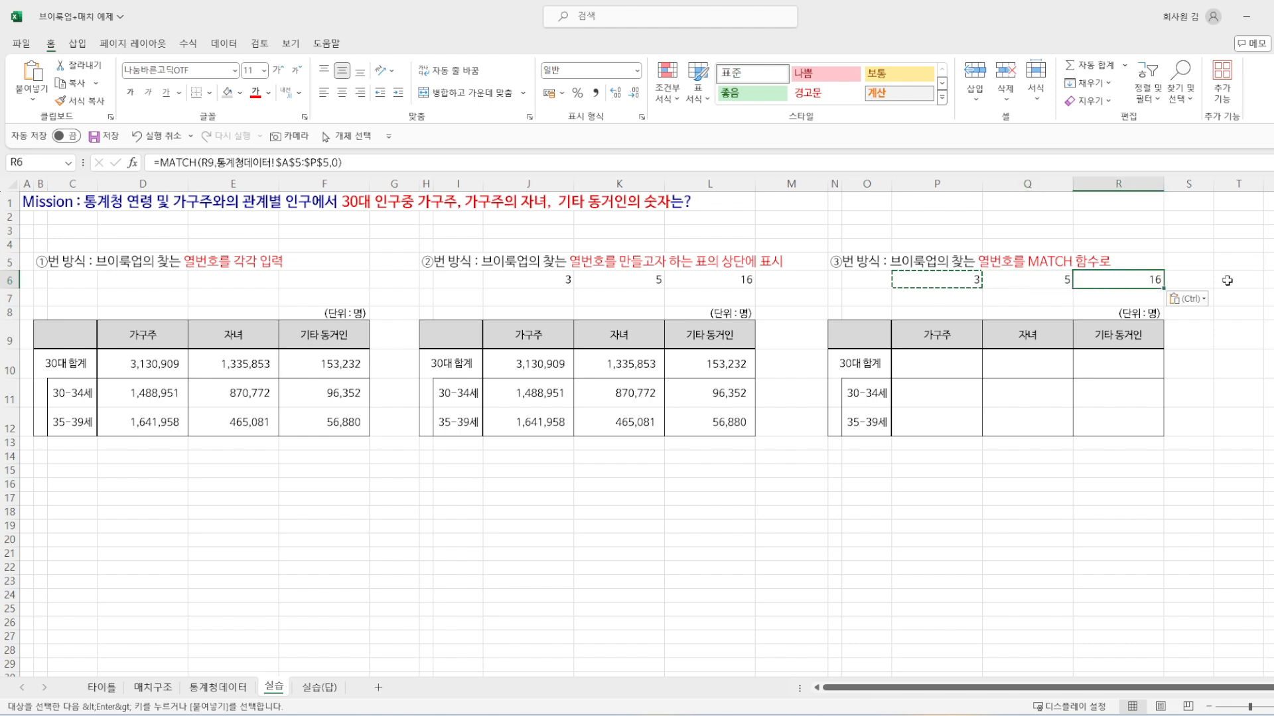
{"action": "left_click", "coordinate": [1037, 279]}
{"action": "left_click", "coordinate": [961, 279]}
{"action": "left_click", "coordinate": [1033, 283]}
{"action": "left_click", "coordinate": [1146, 283]}
Step: Start a VLOOKUP formula in P11 with the 30-34세 cell as lookup value, column locked as $O11
{"action": "left_click", "coordinate": [897, 401]}
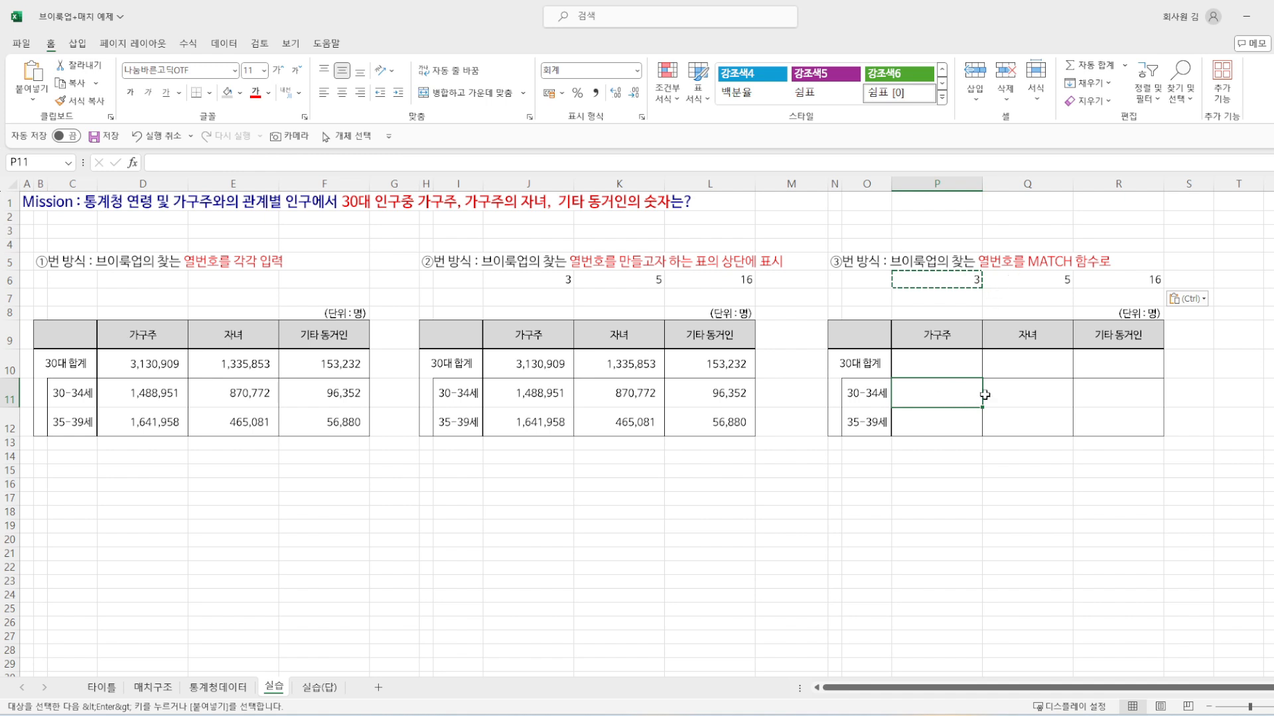
{"action": "type", "text": "="}
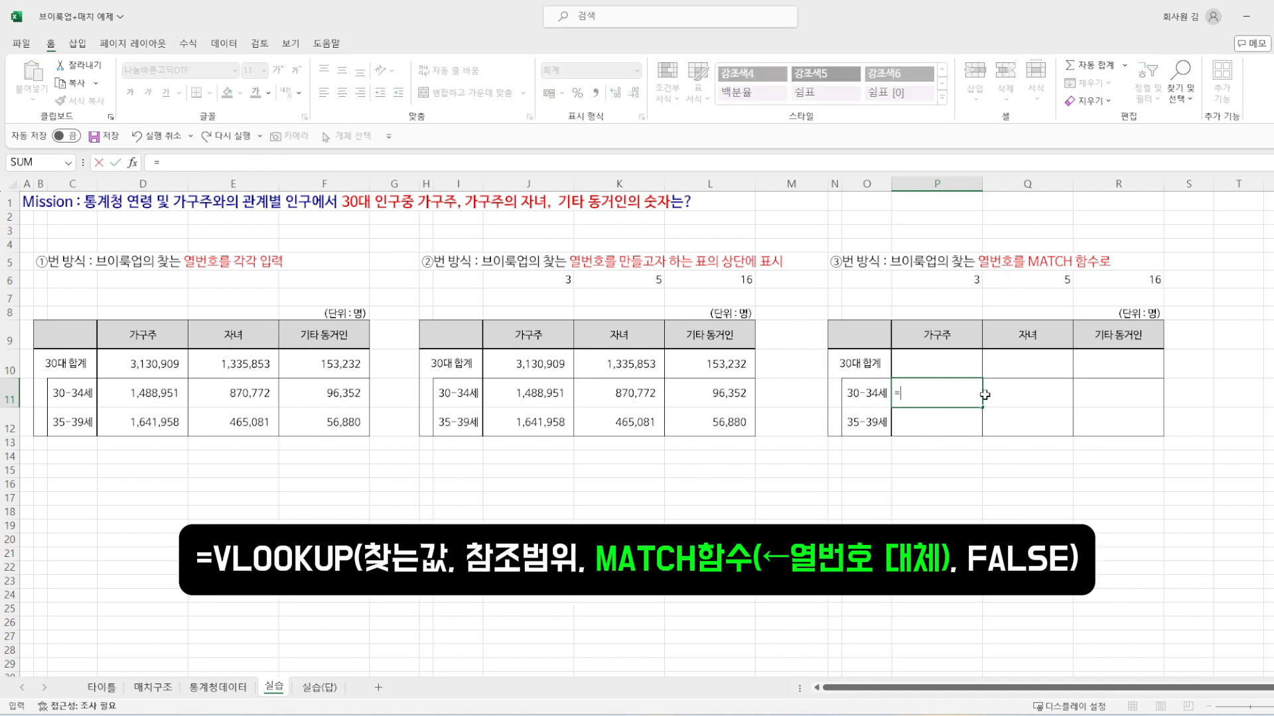
{"action": "type", "text": "vl"}
{"action": "key", "text": "Tab"}
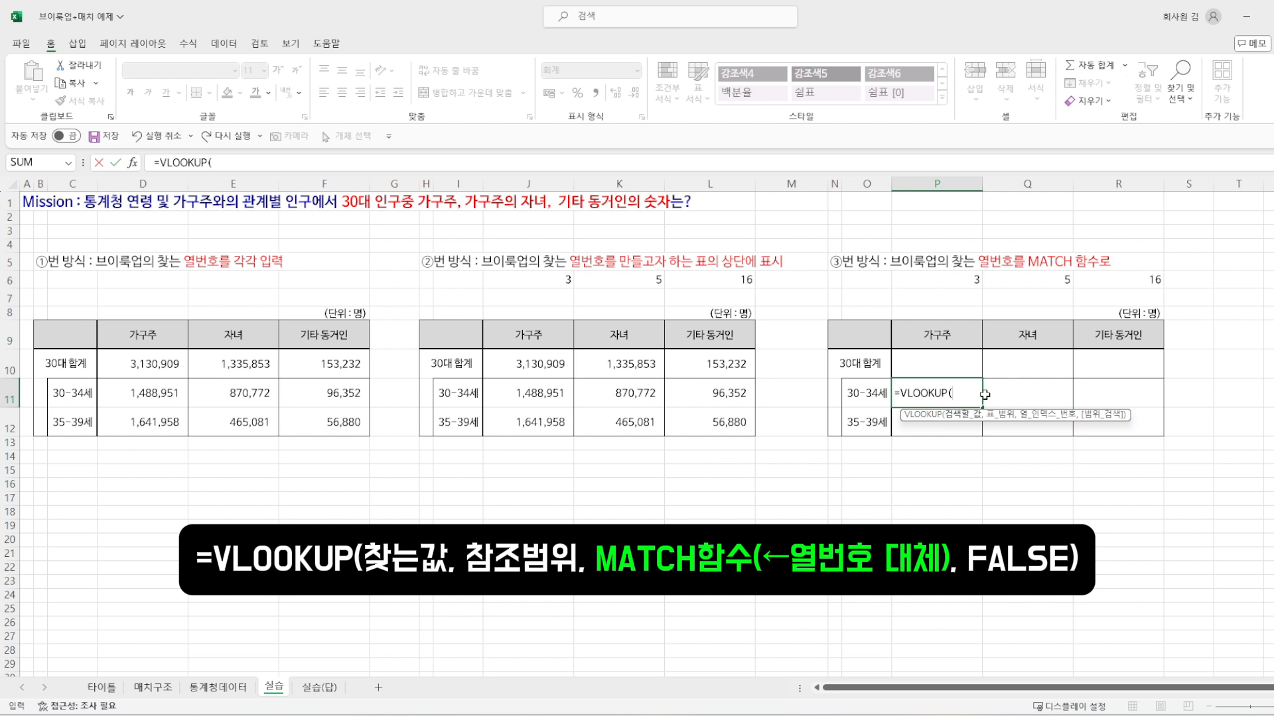
{"action": "left_click", "coordinate": [857, 396]}
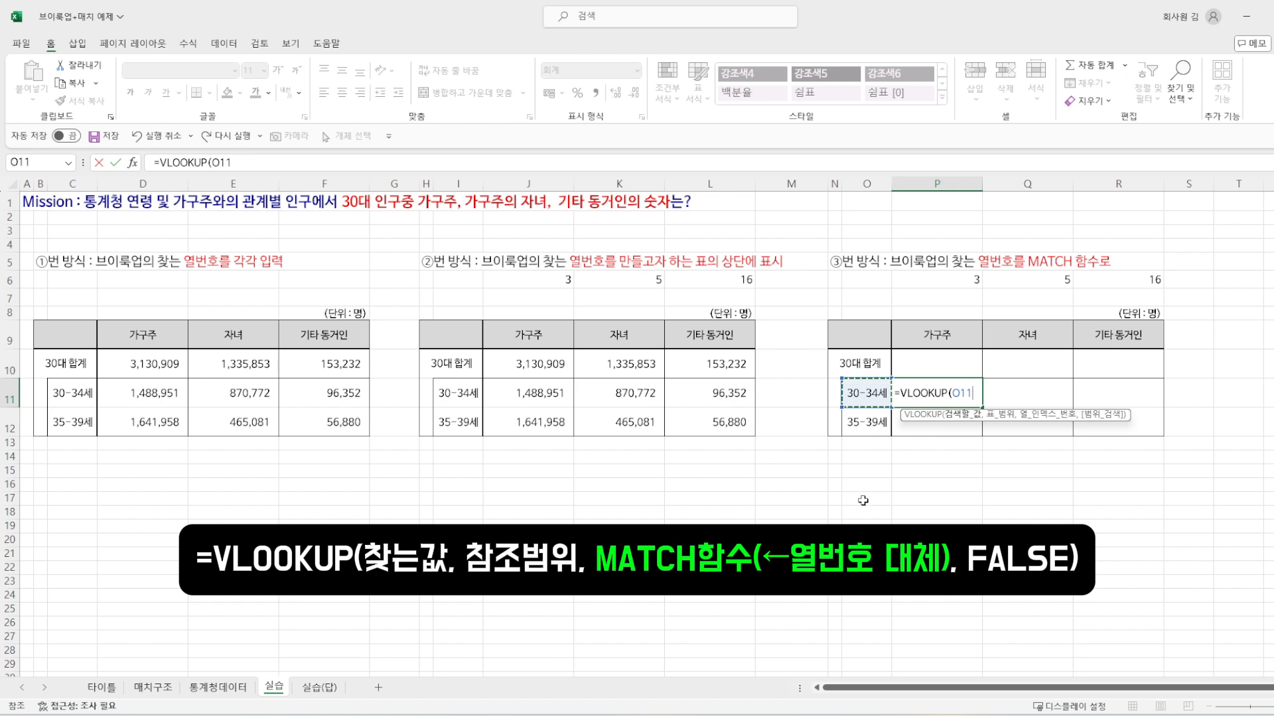
{"action": "left_click", "coordinate": [213, 163]}
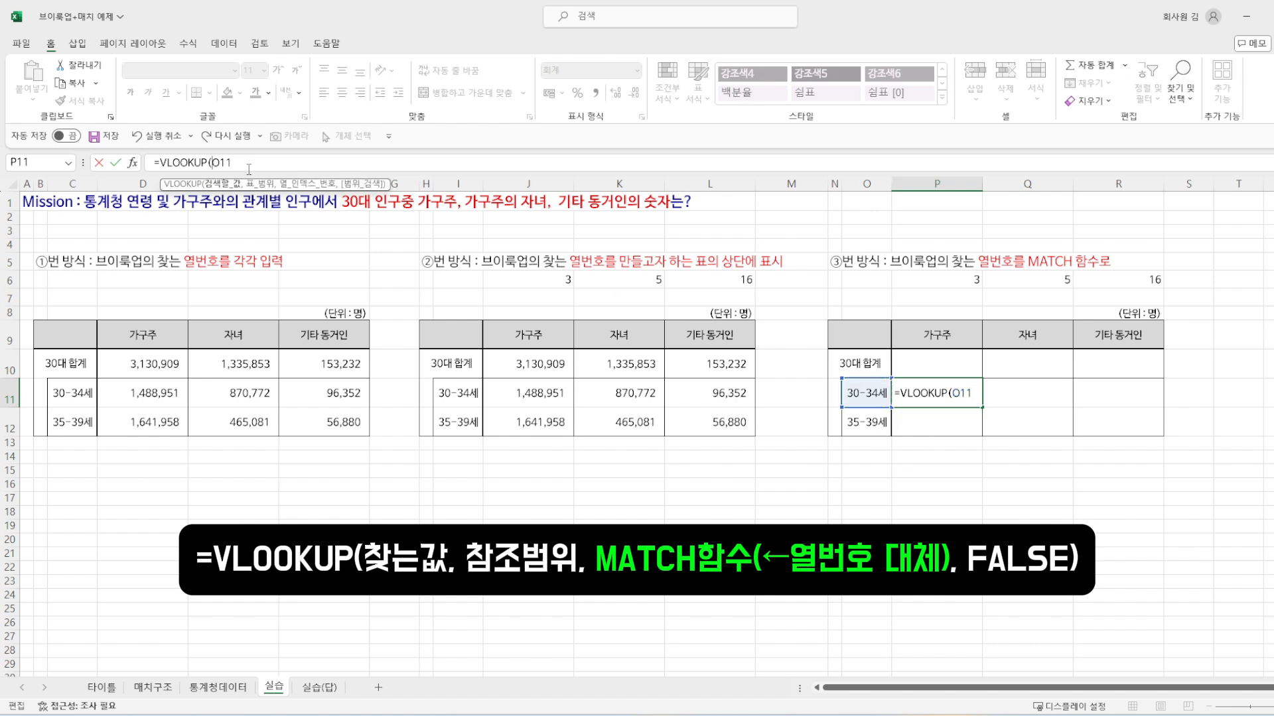
{"action": "type", "text": "$O11,"}
Step: Add the absolute range $A$5:$P$22 of the 통계청데이터 sheet as the table range of the P11 VLOOKUP
{"action": "left_click", "coordinate": [241, 695]}
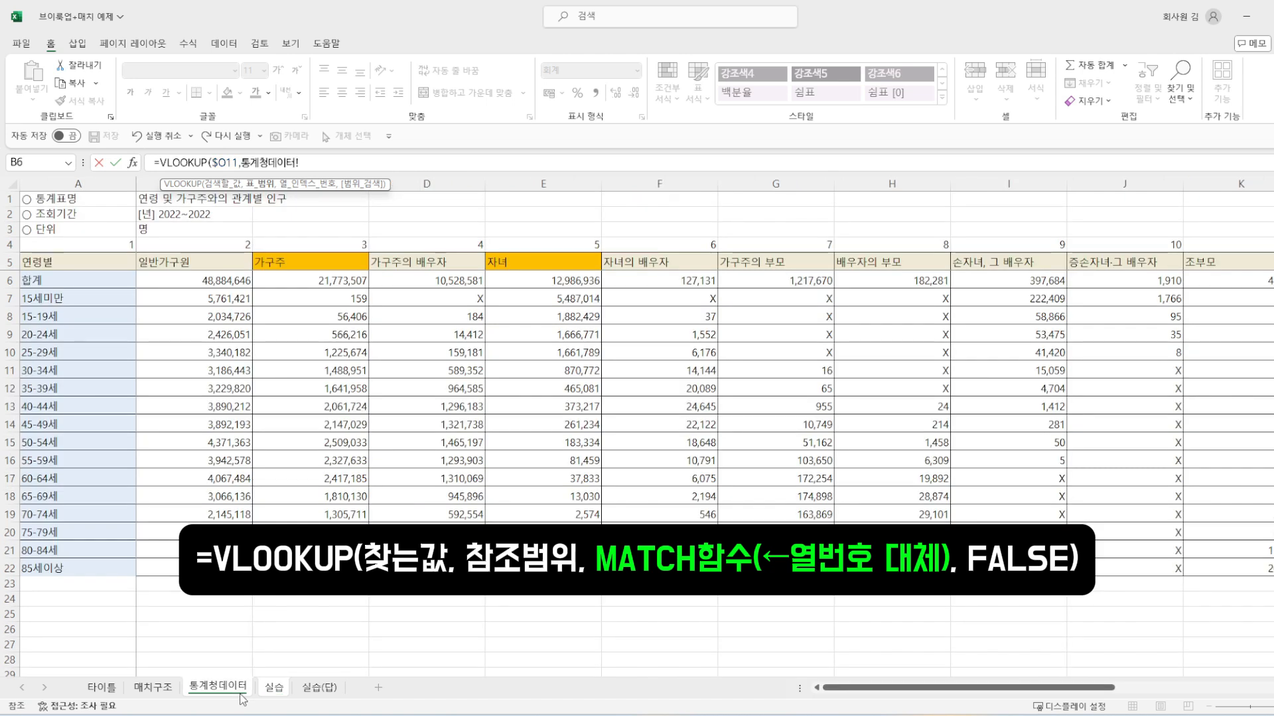
{"action": "left_click", "coordinate": [57, 260]}
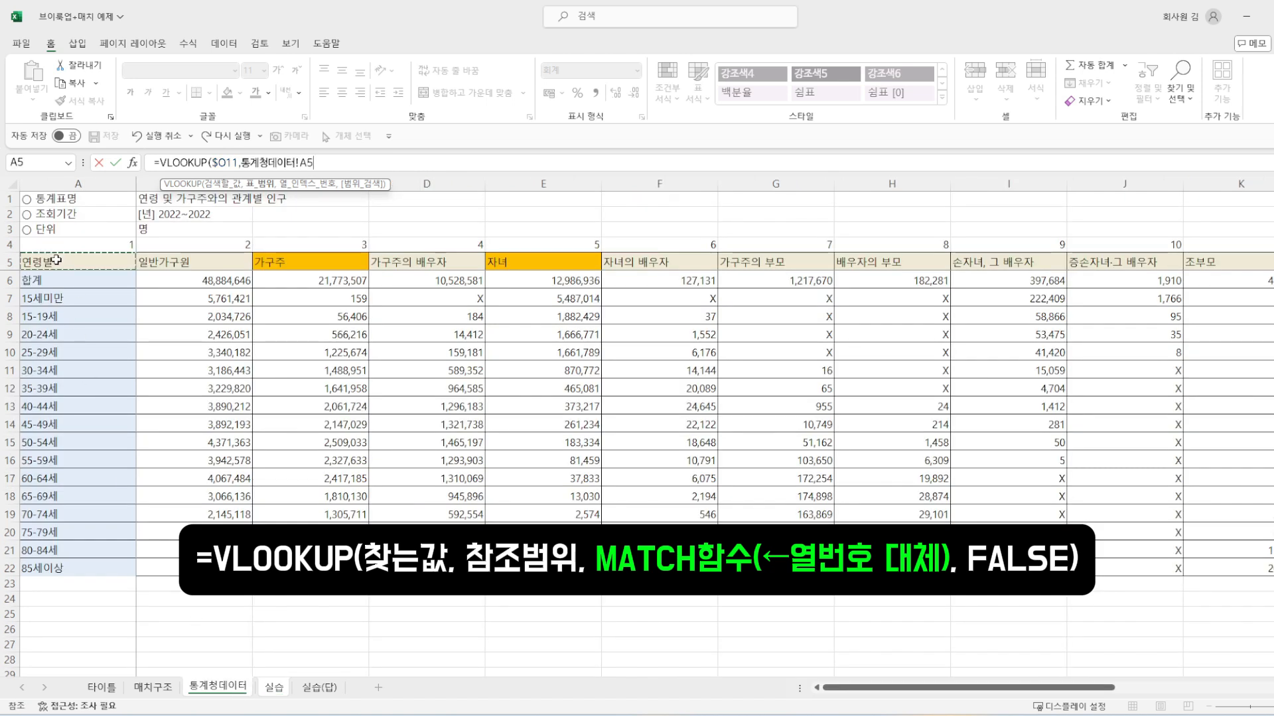
{"action": "key", "text": "ctrl+shift+Right"}
{"action": "key", "text": "ctrl+shift+Down"}
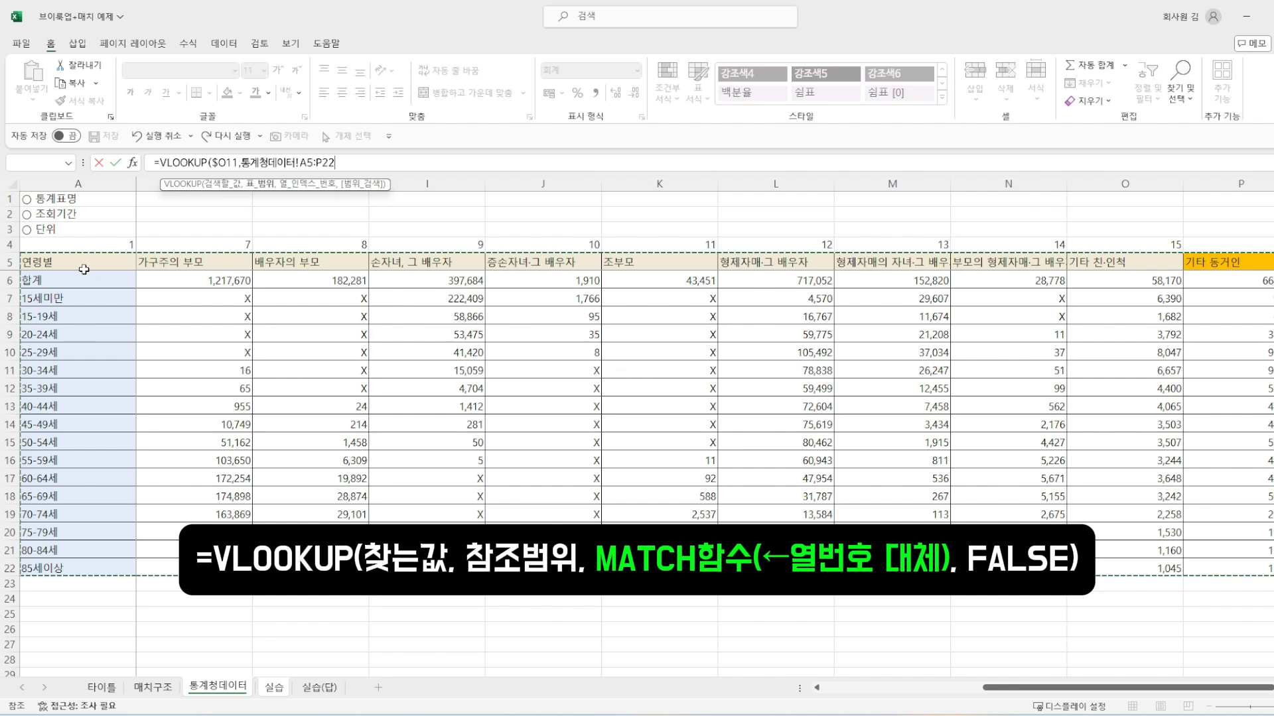
{"action": "key", "text": "F4"}
{"action": "type", "text": ","}
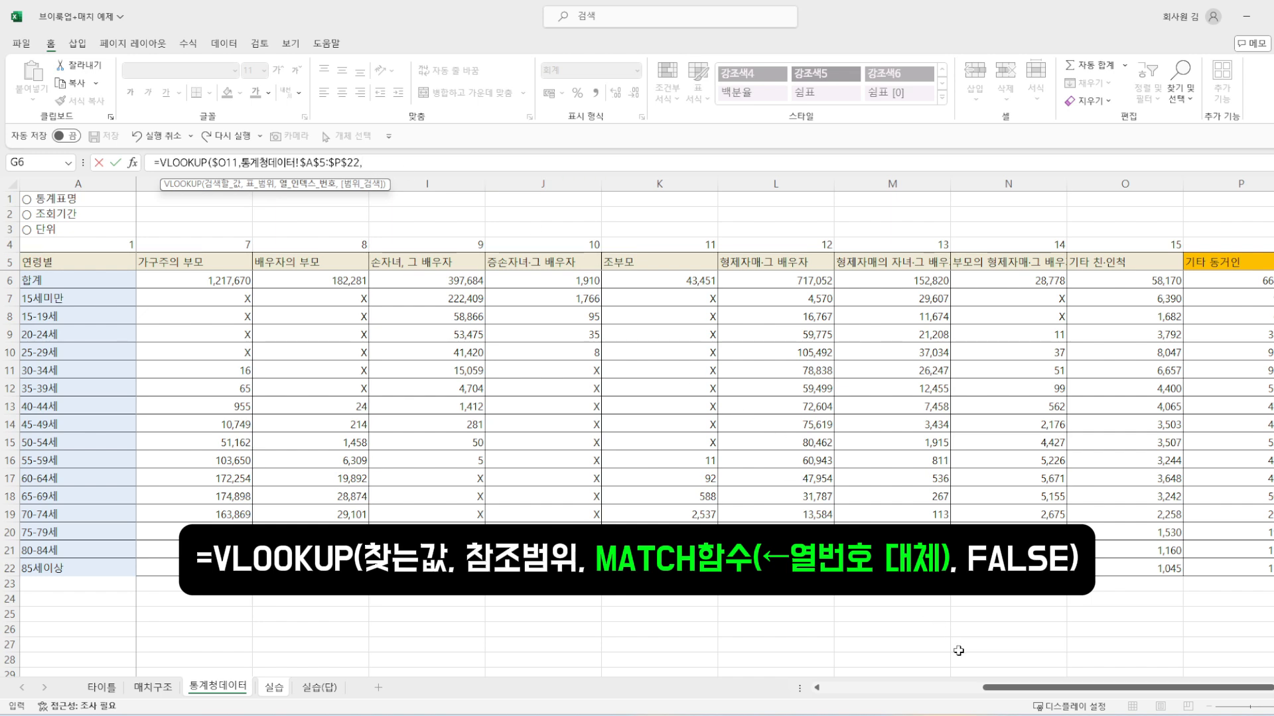
Step: Nest a MATCH function as the column number of the P11 VLOOKUP, using the 가구주 header with locked row, 실습!P$9, as lookup value
{"action": "left_click", "coordinate": [279, 690]}
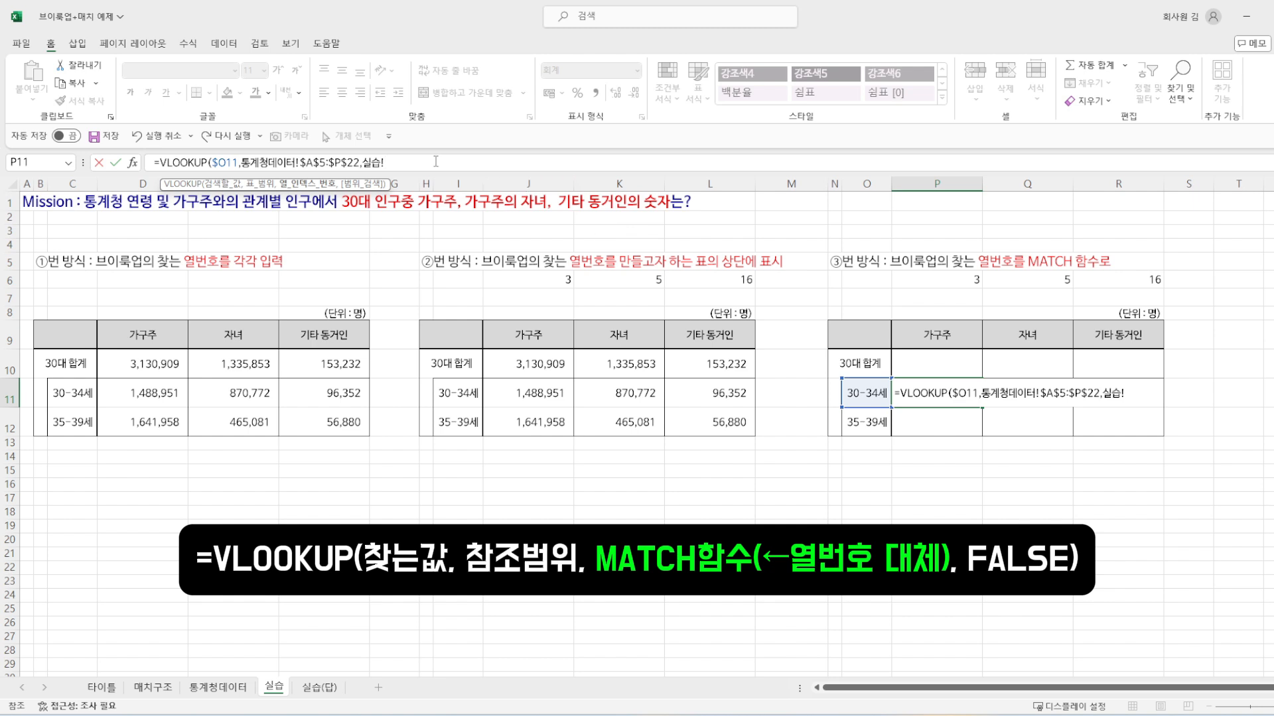
{"action": "key", "text": "BackSpace"}
{"action": "key", "text": "BackSpace"}
{"action": "key", "text": "BackSpace"}
{"action": "type", "text": "MA"}
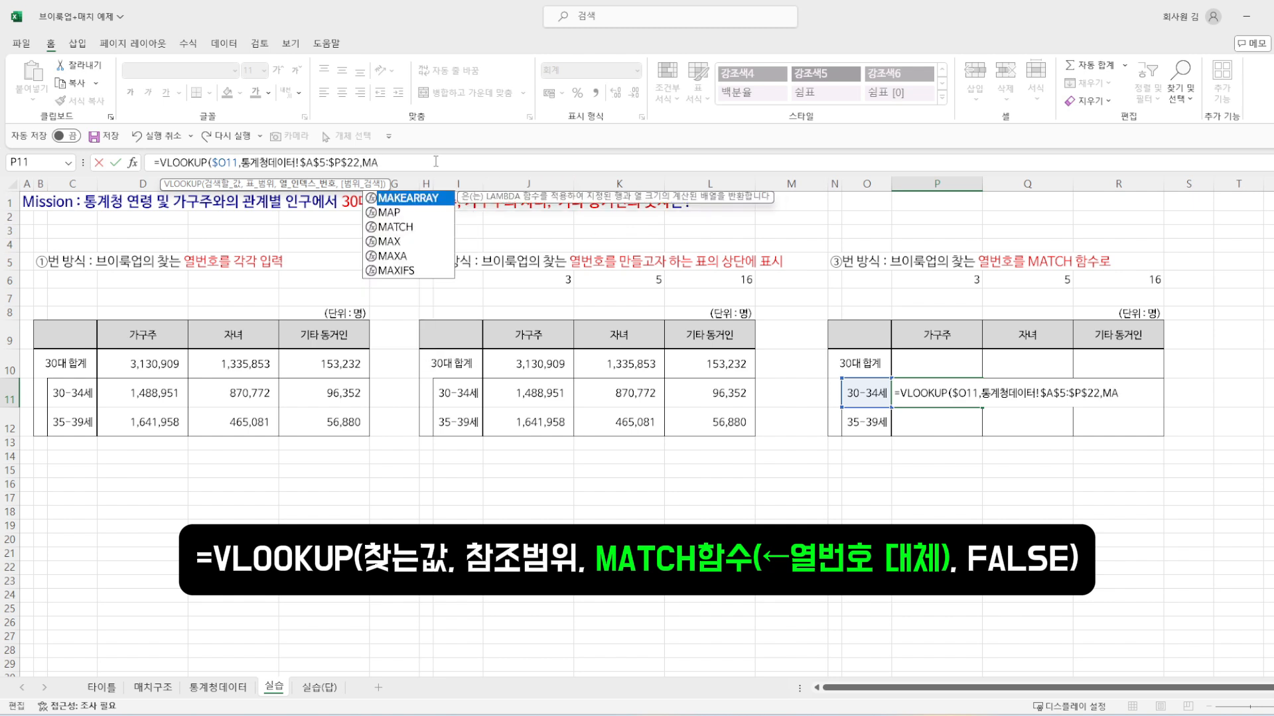
{"action": "key", "text": "Down"}
{"action": "key", "text": "Down"}
{"action": "key", "text": "Tab"}
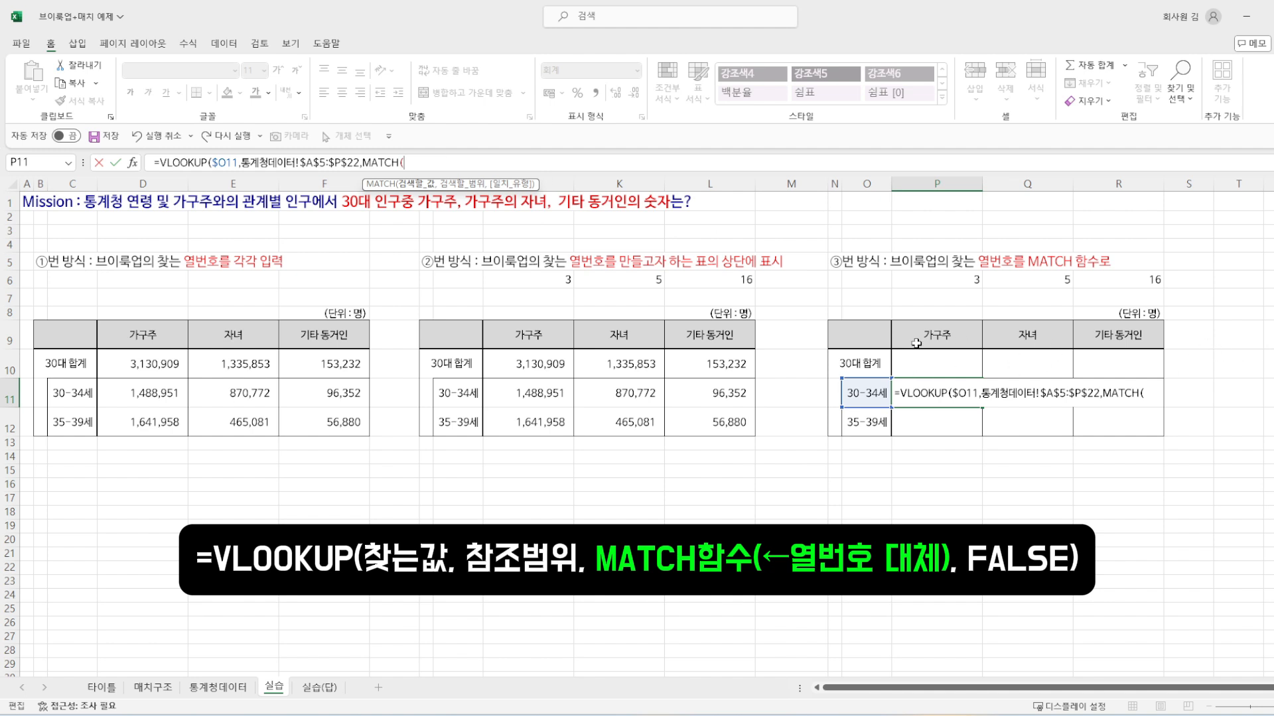
{"action": "left_click", "coordinate": [945, 336]}
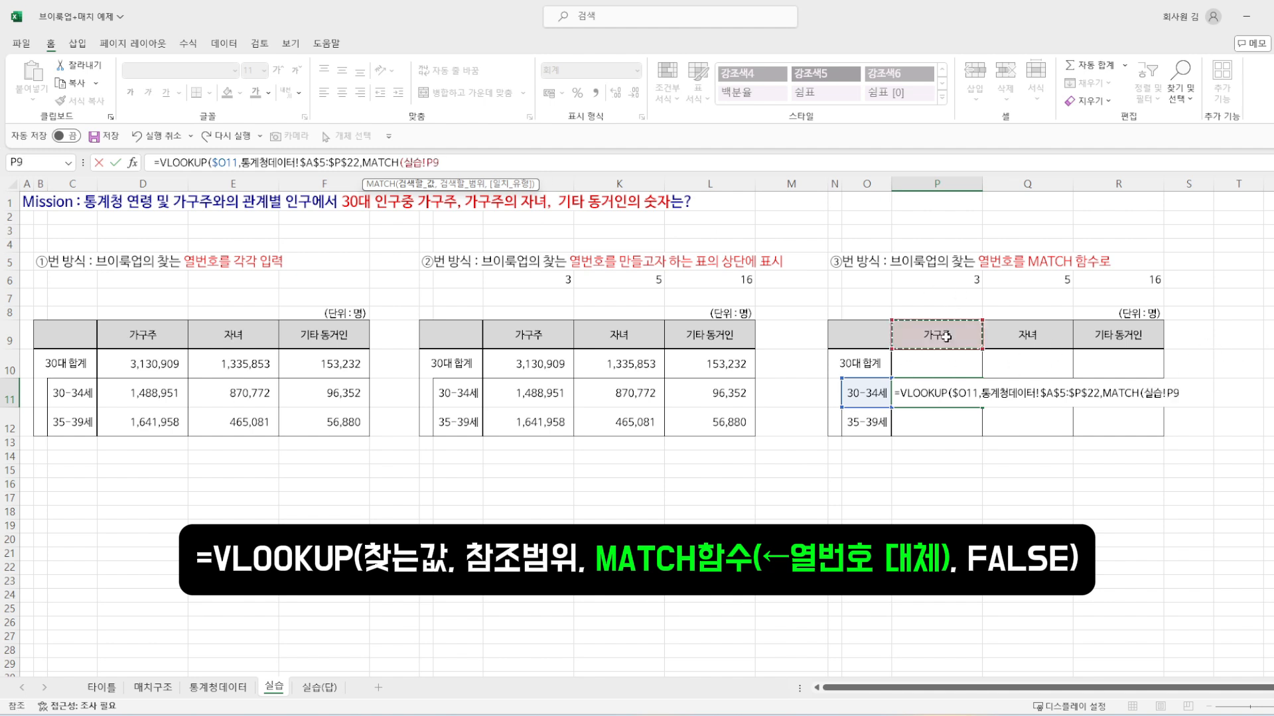
{"action": "key", "text": "F4"}
{"action": "key", "text": "F4"}
{"action": "type", "text": ","}
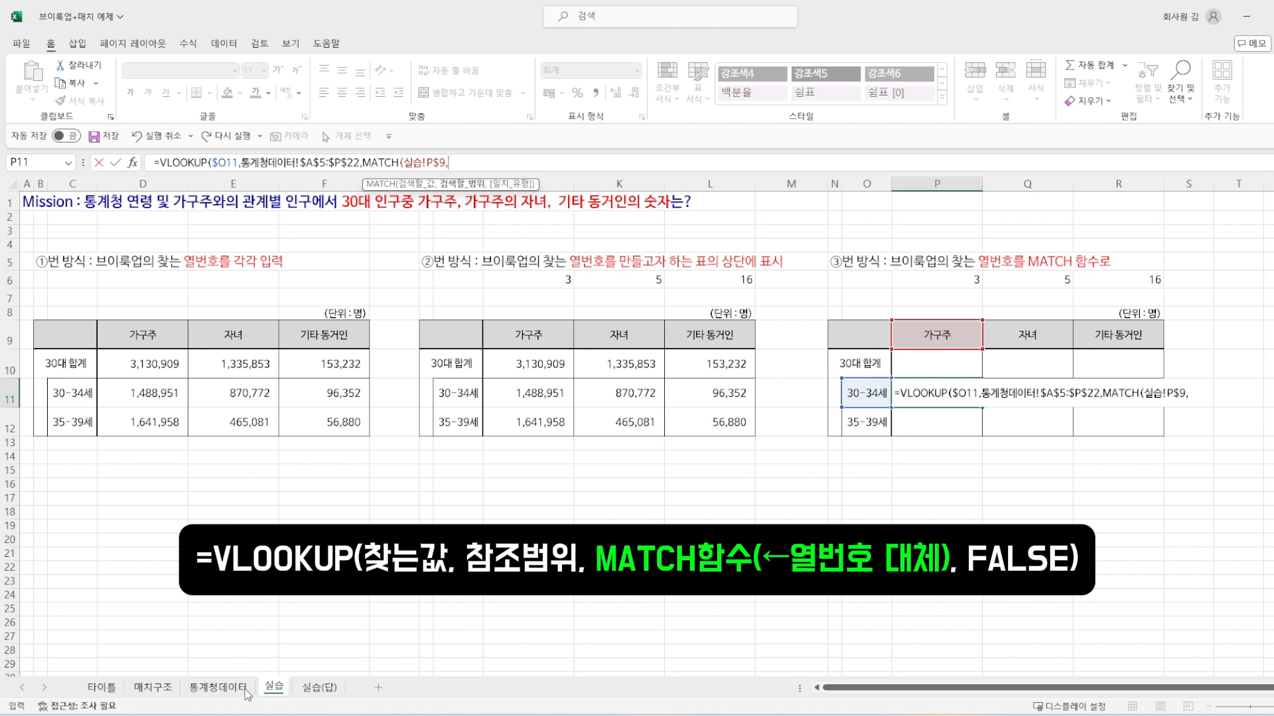
Step: Complete the nested MATCH with the absolute header range $A$5:$P$5 of the 통계청데이터 sheet and match type 0
{"action": "left_click", "coordinate": [217, 687]}
{"action": "left_click", "coordinate": [63, 260]}
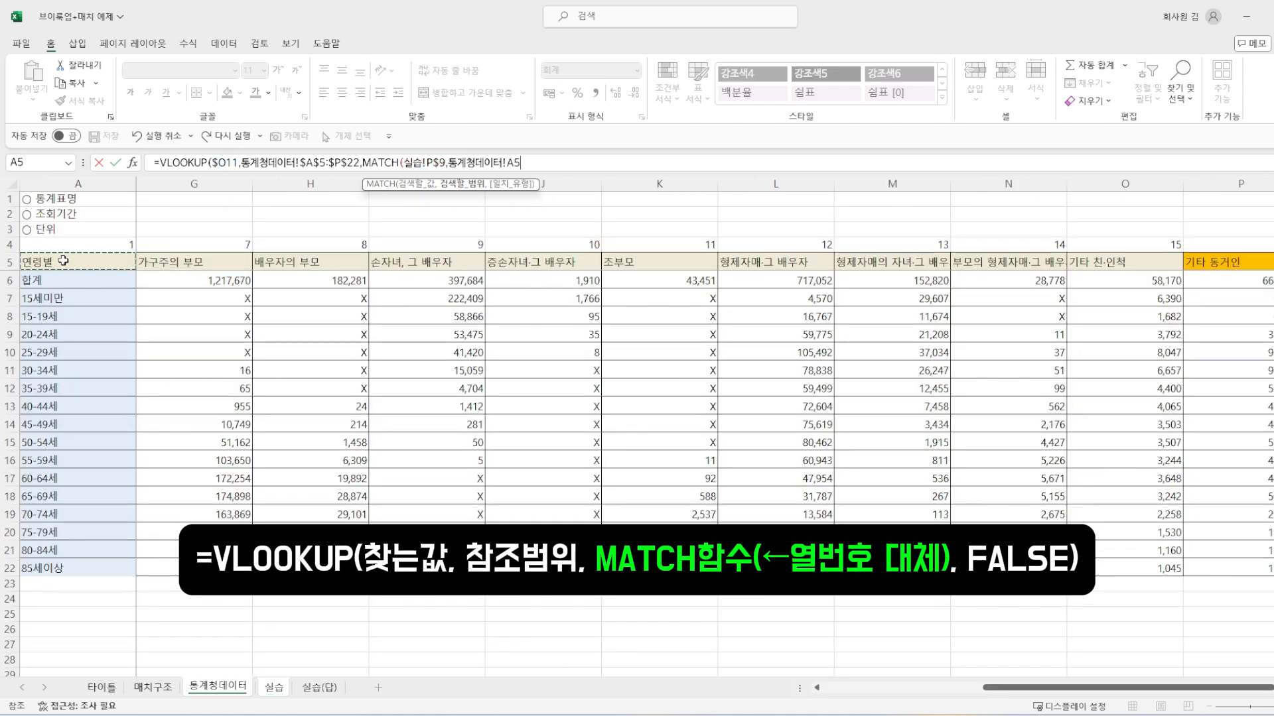
{"action": "key", "text": "ctrl+shift+Right"}
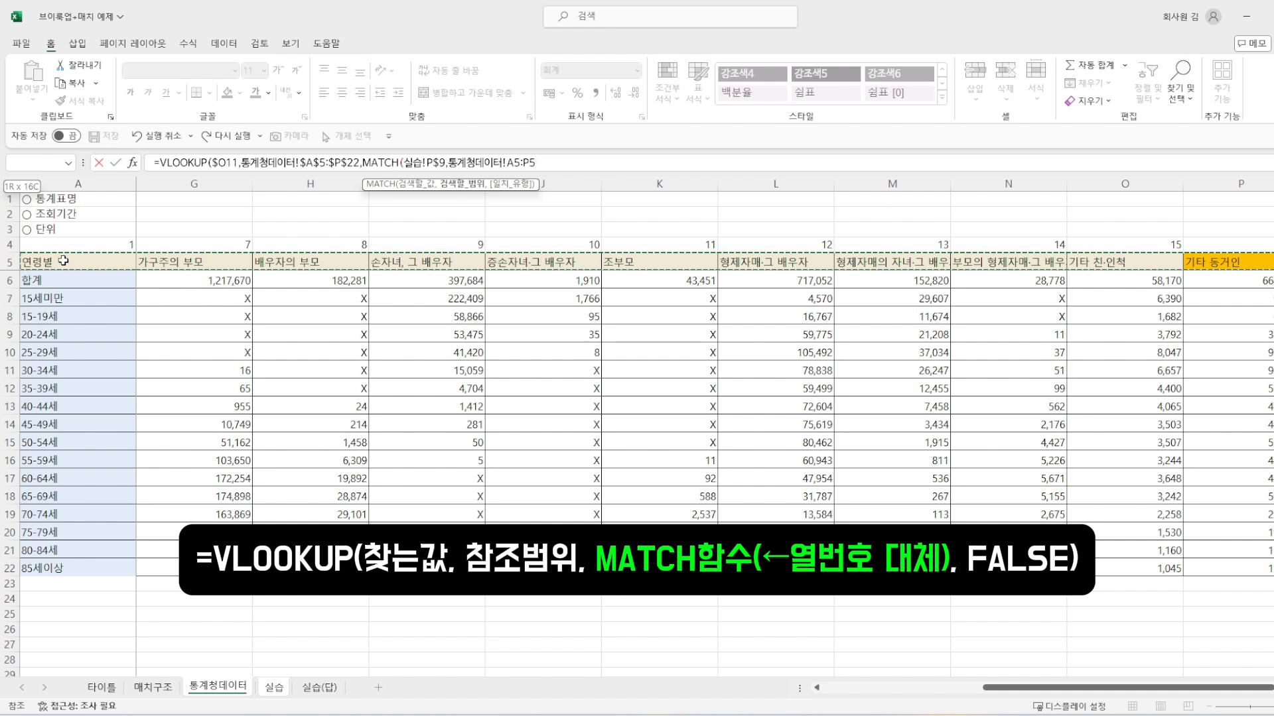
{"action": "key", "text": "F4"}
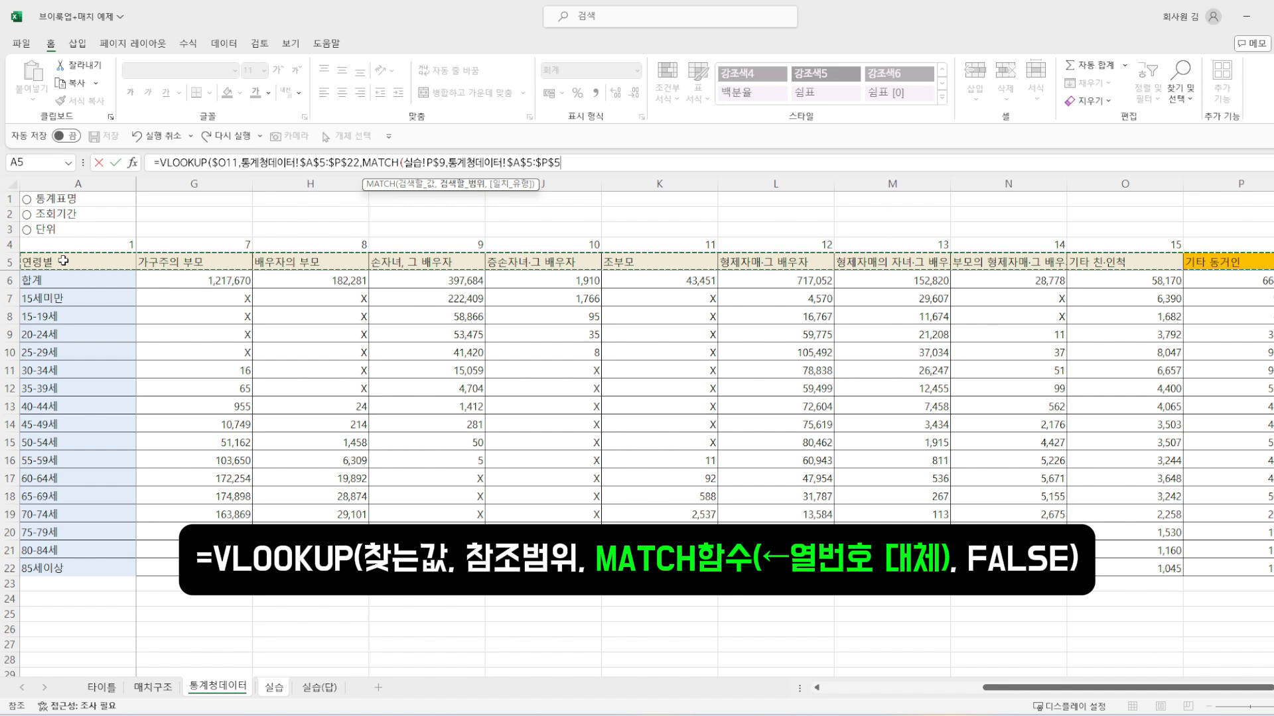
{"action": "type", "text": ","}
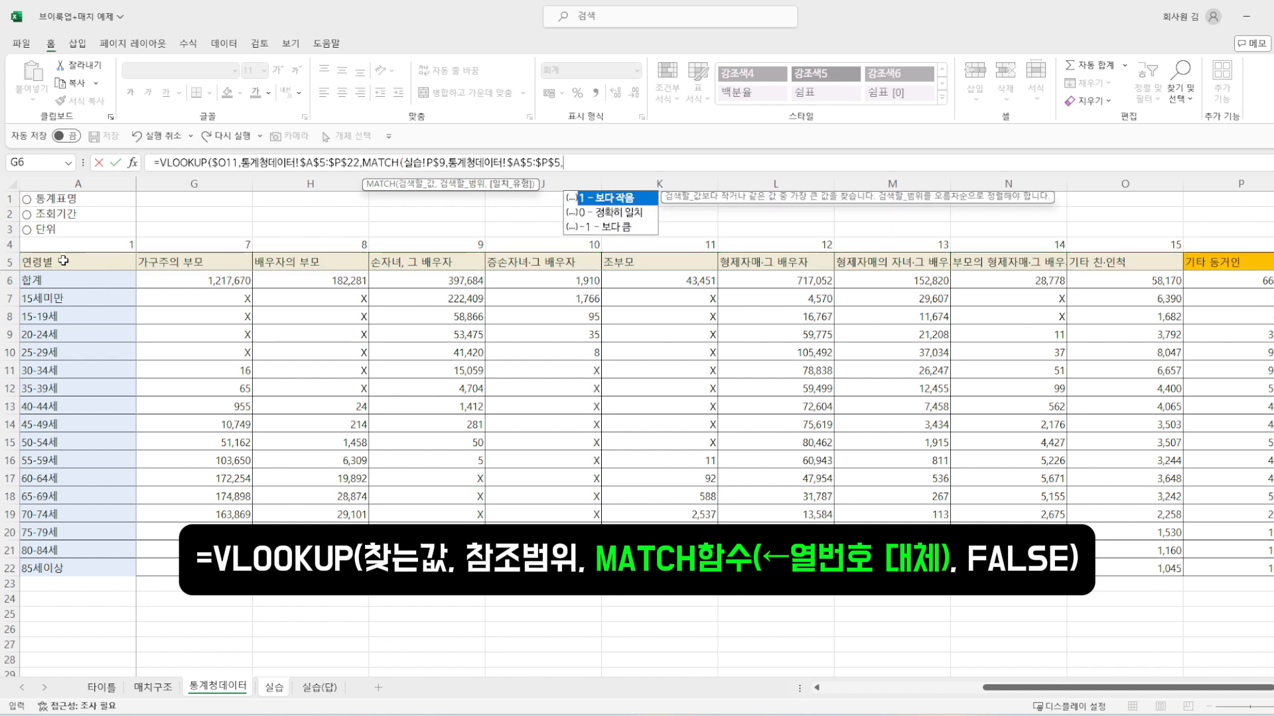
{"action": "type", "text": "0)"}
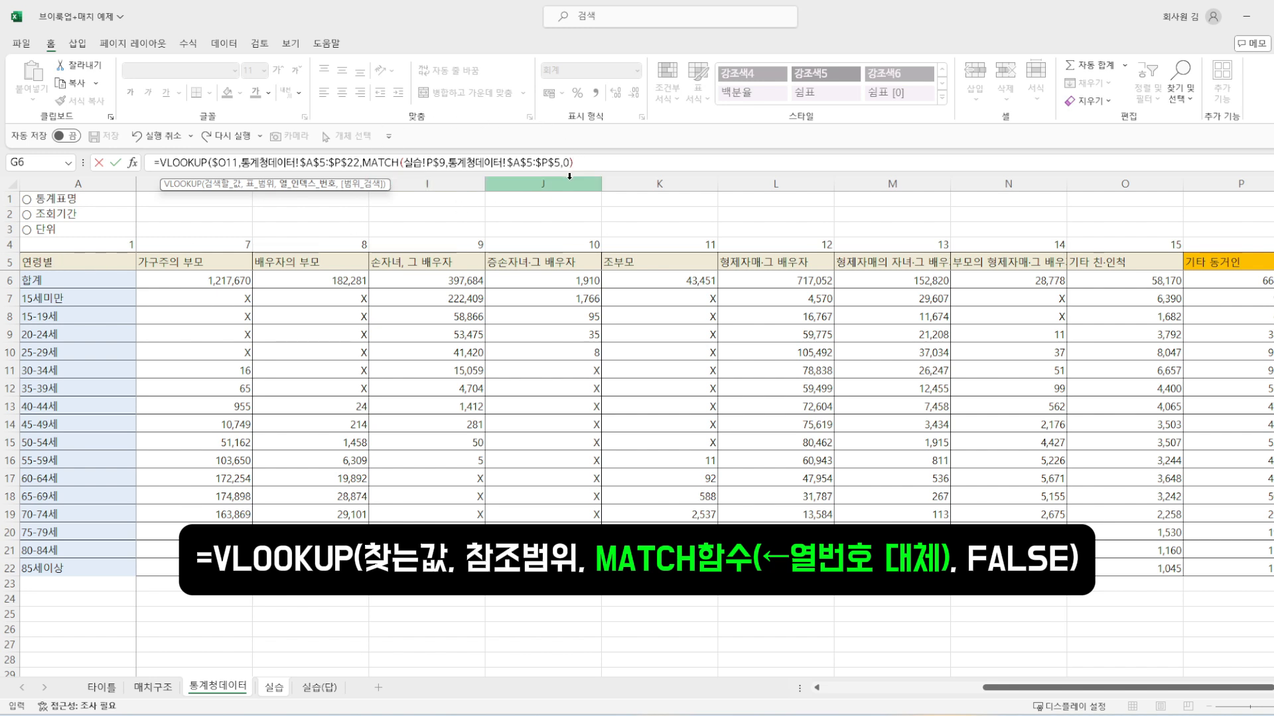
Step: Finish the P11 VLOOKUP with FALSE as the range lookup argument and enter the formula
{"action": "type", "text": ","}
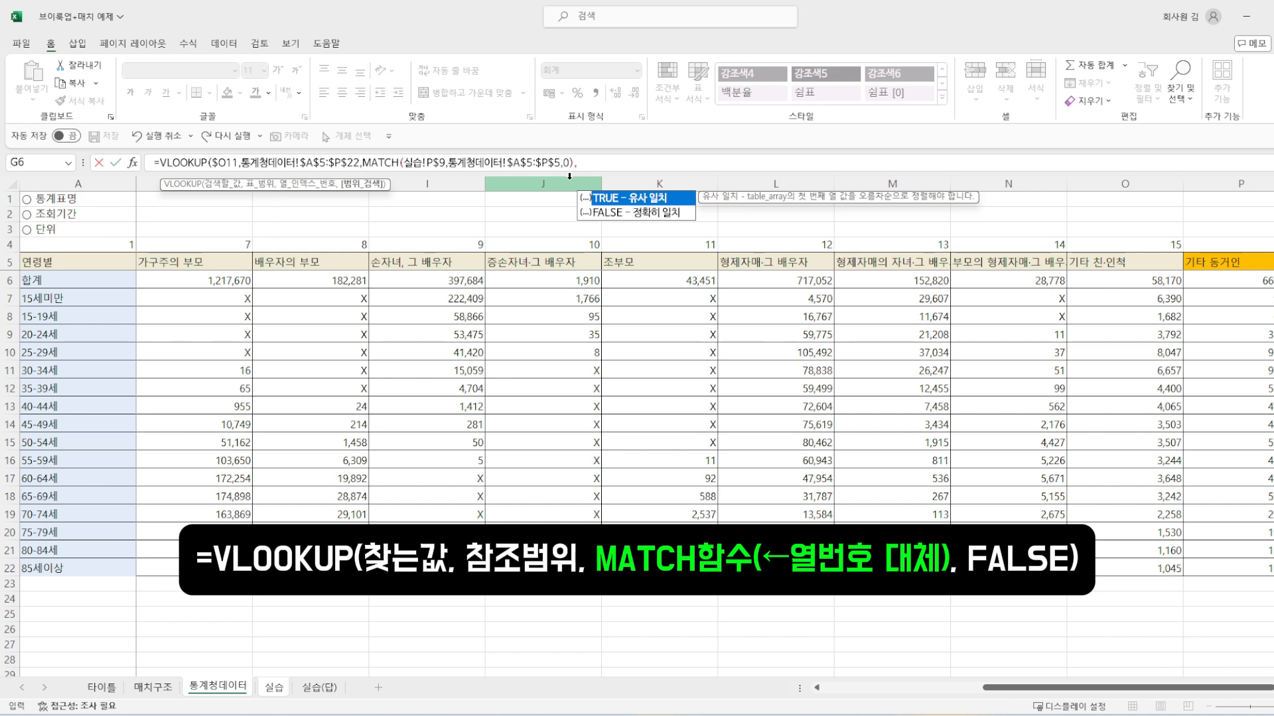
{"action": "type", "text": "FALSE)"}
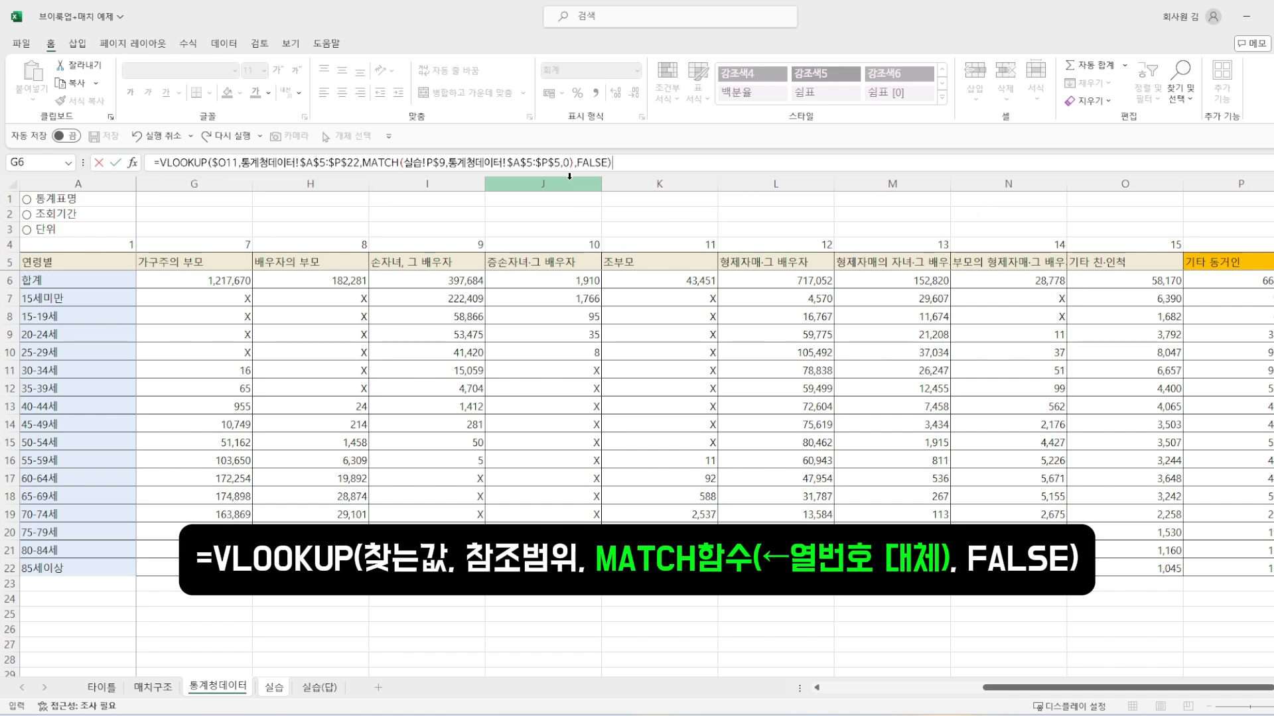
{"action": "key", "text": "Return"}
{"action": "key", "text": "Up"}
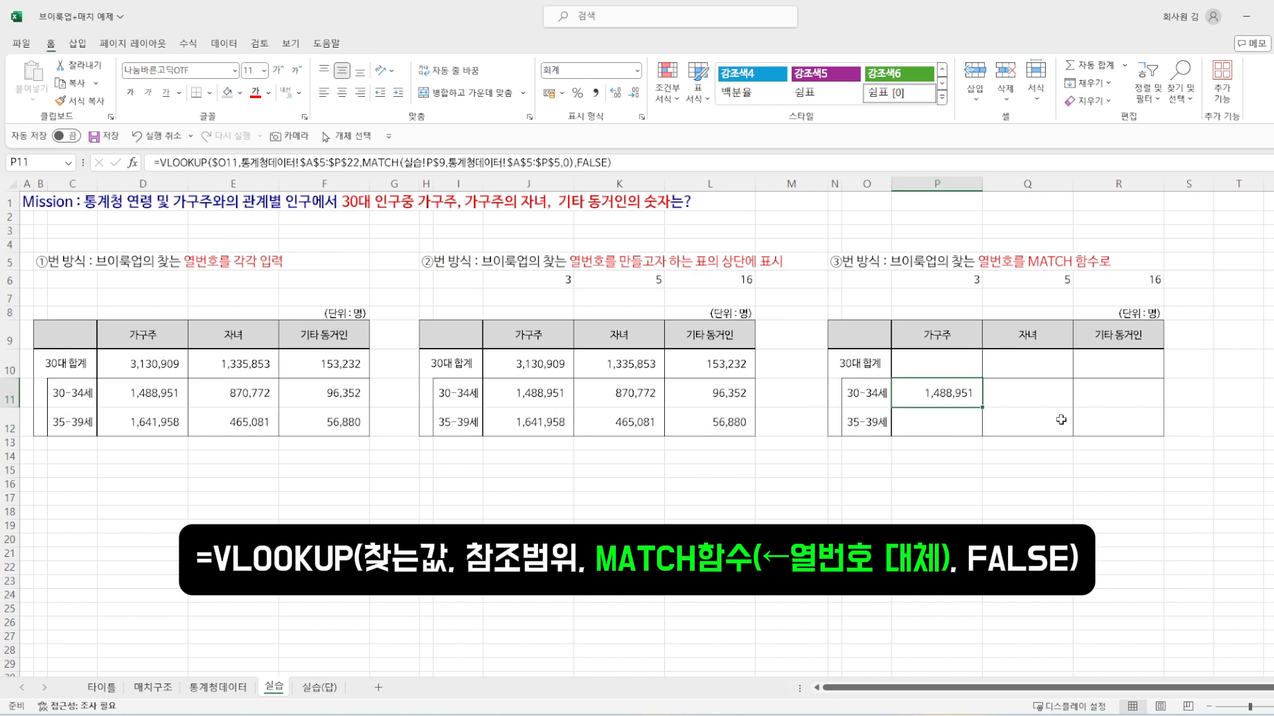
Step: Copy the P11 formula into the range P11:R12 of the third table
{"action": "key", "text": "ctrl+c"}
{"action": "key", "text": "shift+Right"}
{"action": "key", "text": "shift+Right"}
{"action": "key", "text": "shift+Down"}
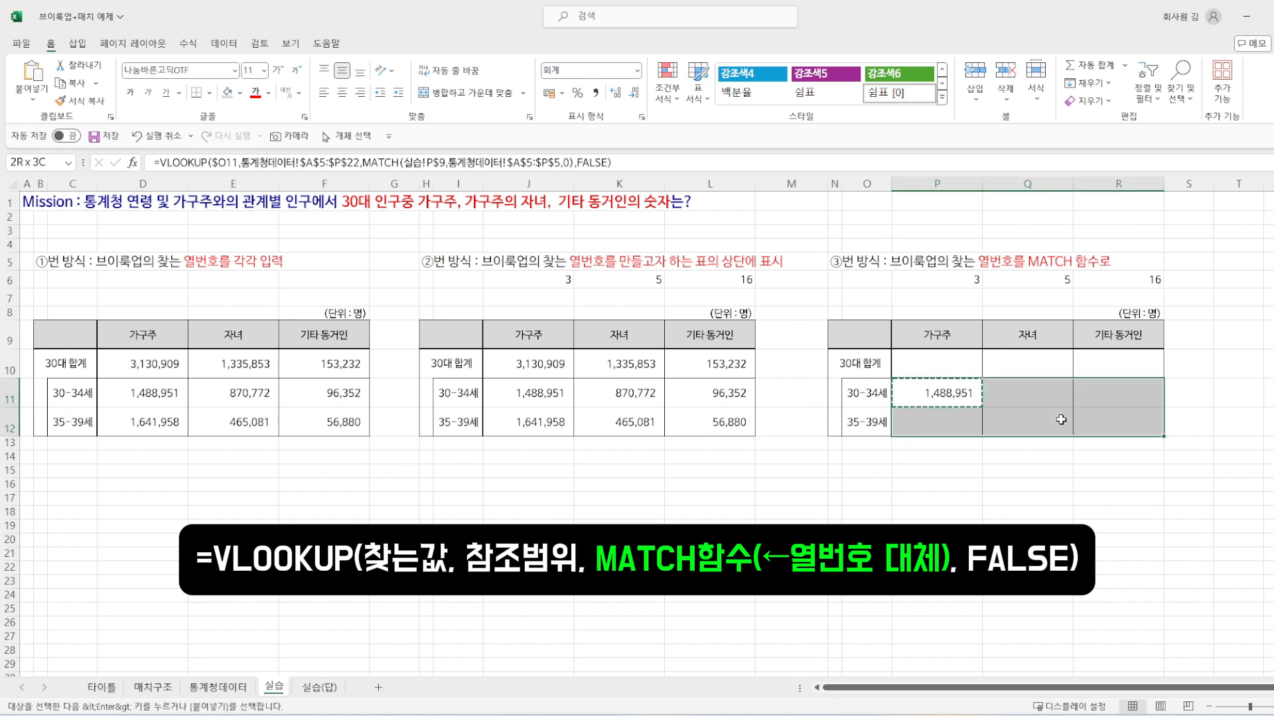
{"action": "key", "text": "ctrl+alt+v"}
{"action": "key", "text": "Return"}
Step: Enter the 30대 합계 formula =P11+P12 in P10
{"action": "key", "text": "Up"}
{"action": "key", "text": "Up"}
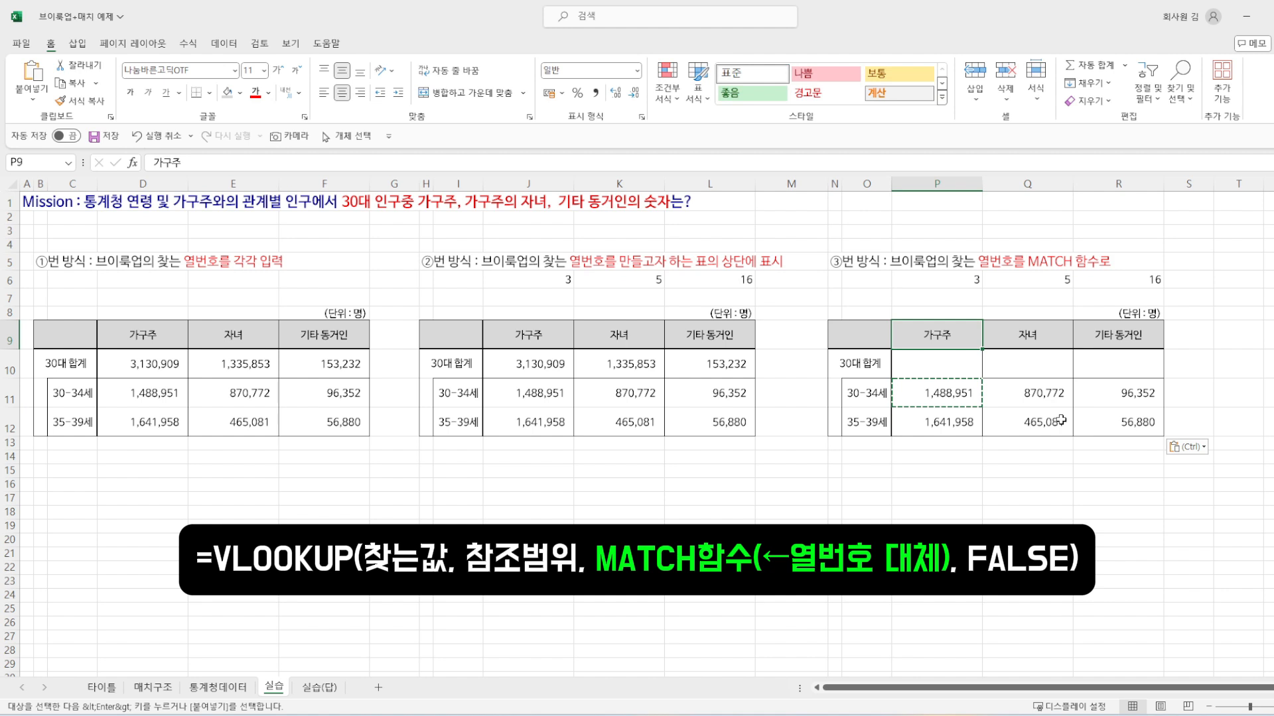
{"action": "key", "text": "Down"}
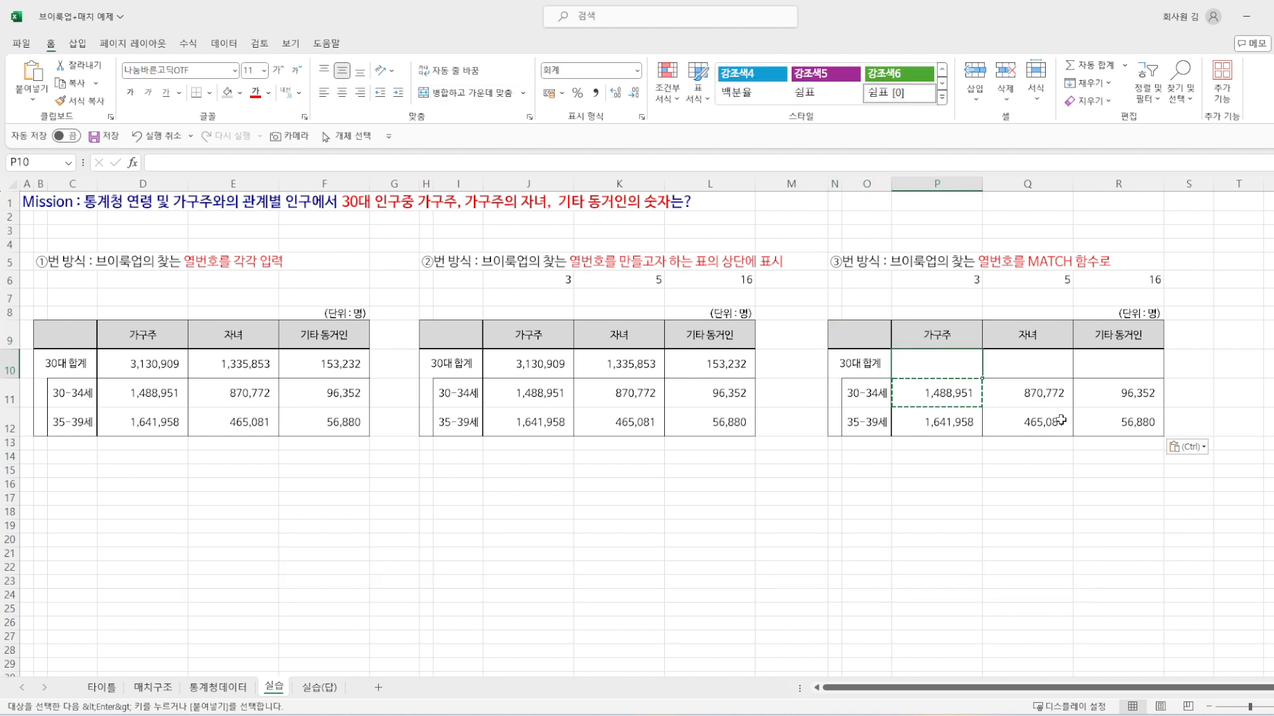
{"action": "type", "text": "="}
{"action": "key", "text": "Down"}
{"action": "type", "text": "+"}
{"action": "key", "text": "Down"}
{"action": "key", "text": "Down"}
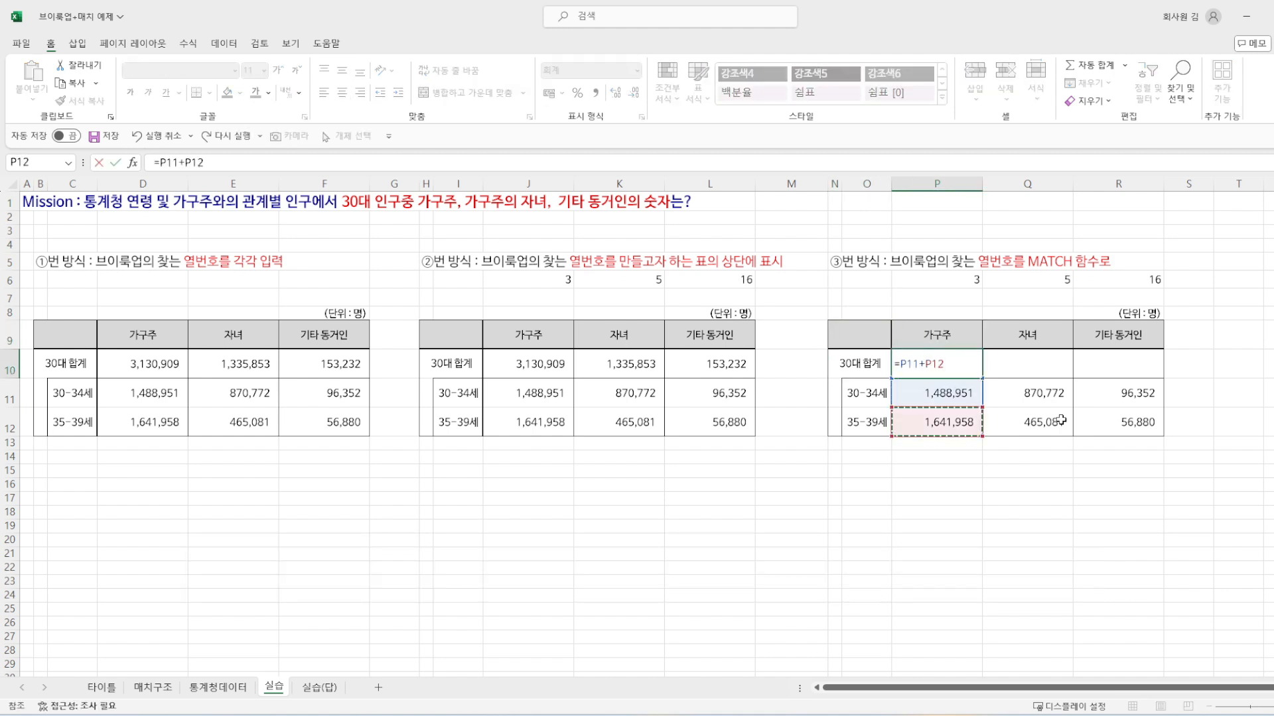
{"action": "key", "text": "ctrl+Return"}
Step: Copy the P10 sum formula across P10:R10, pasting formulas only
{"action": "key", "text": "ctrl+c"}
{"action": "key", "text": "shift+Down"}
{"action": "key", "text": "shift+Right"}
{"action": "key", "text": "shift+Right"}
{"action": "key", "text": "shift+Up"}
{"action": "key", "text": "alt+e"}
{"action": "key", "text": "s"}
{"action": "key", "text": "f"}
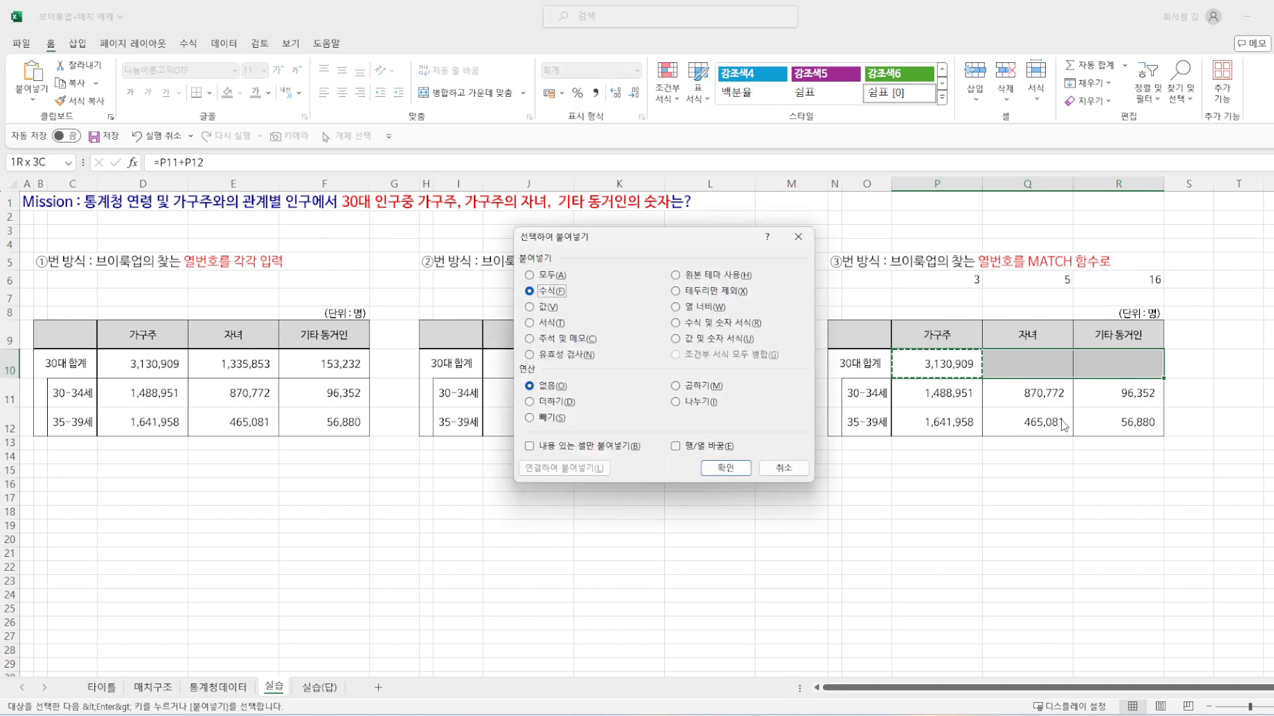
{"action": "key", "text": "Return"}
Step: Clear the column numbers in row 6 above the third table and save the workbook
{"action": "left_click_drag", "start_coordinate": [911, 273], "coordinate": [1177, 273]}
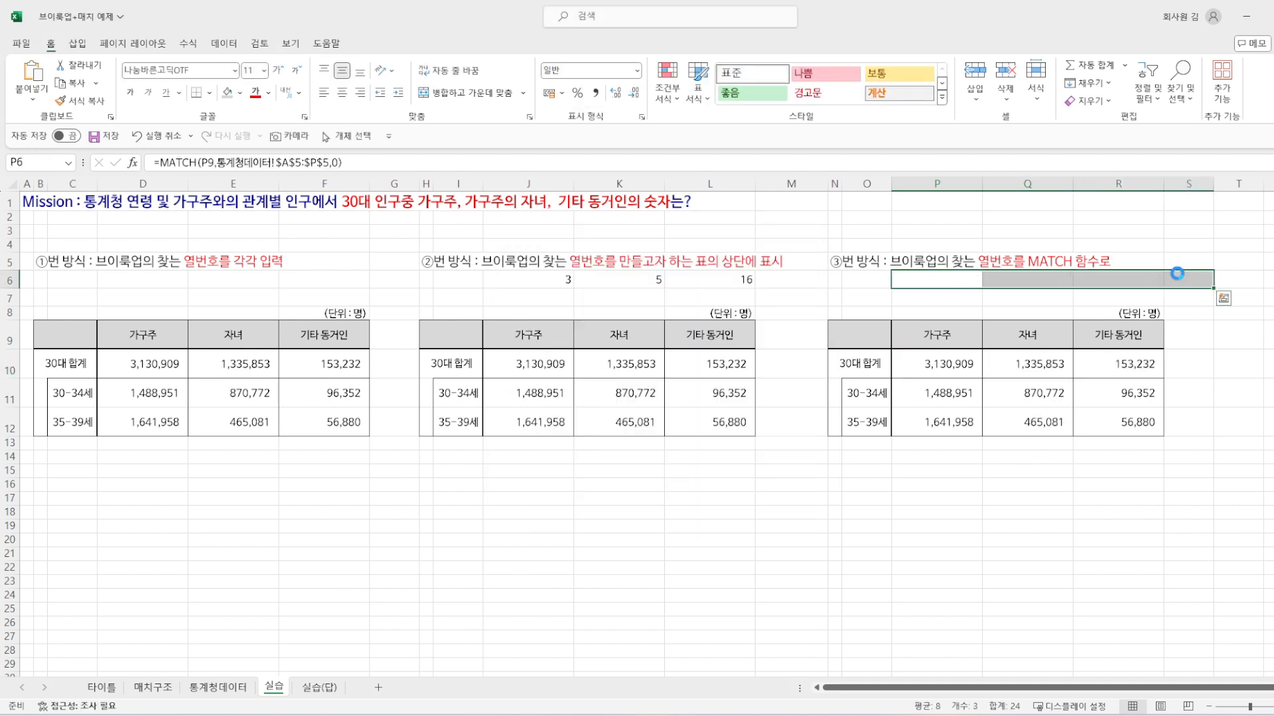
{"action": "left_click", "coordinate": [945, 398]}
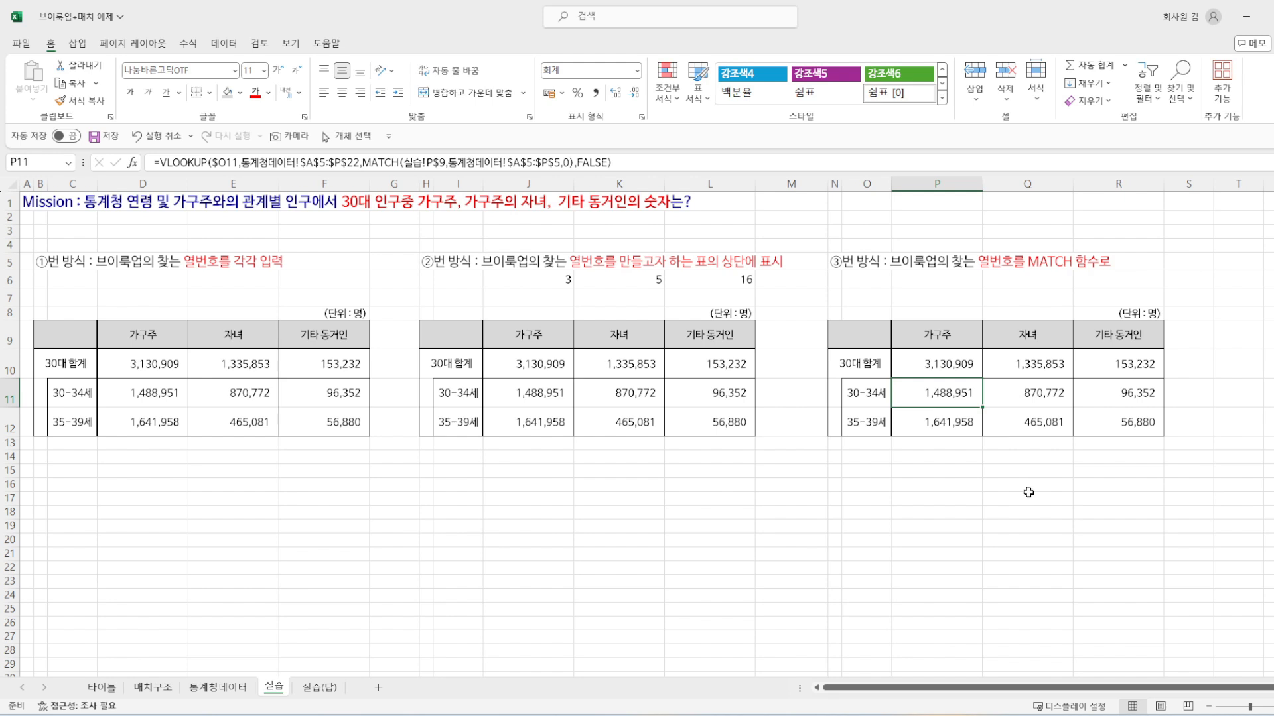
{"action": "key", "text": "ctrl+s"}
Step: Compare the three method headings in row 5 and examine the typed column numbers in the first table's 30-34세 formulas
{"action": "left_click", "coordinate": [54, 264]}
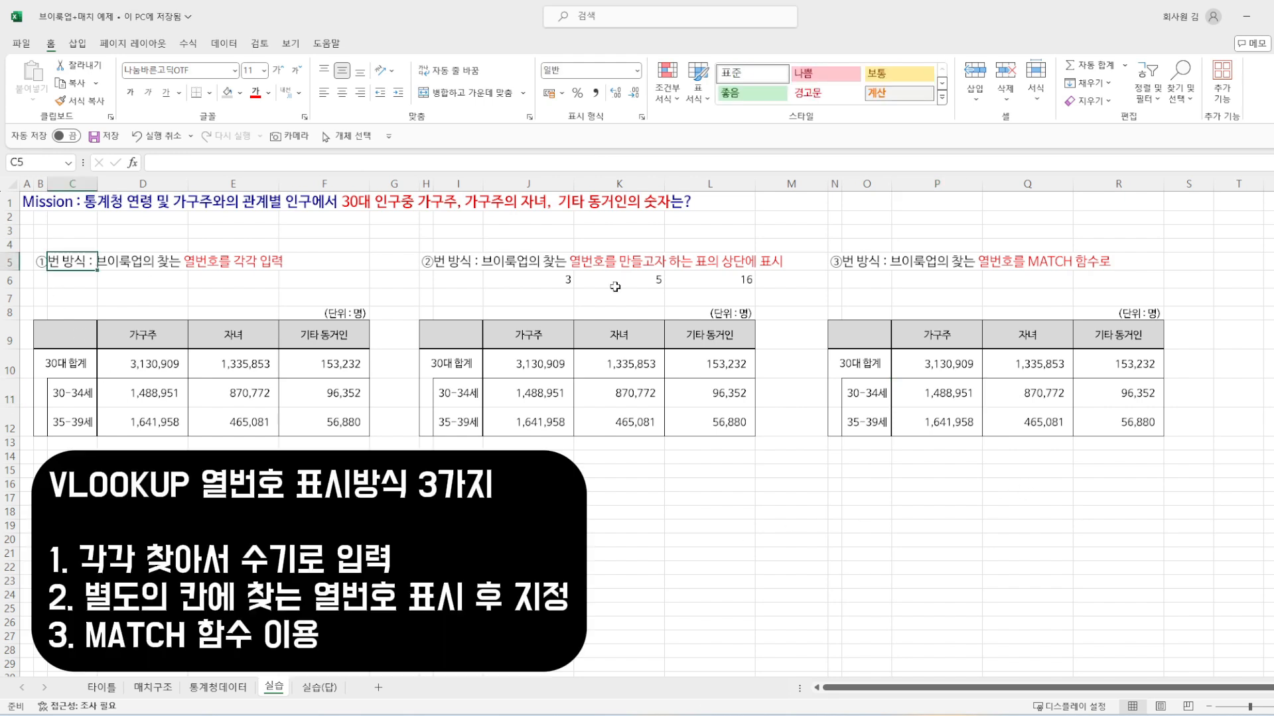
{"action": "left_click", "coordinate": [443, 262]}
{"action": "left_click", "coordinate": [879, 263]}
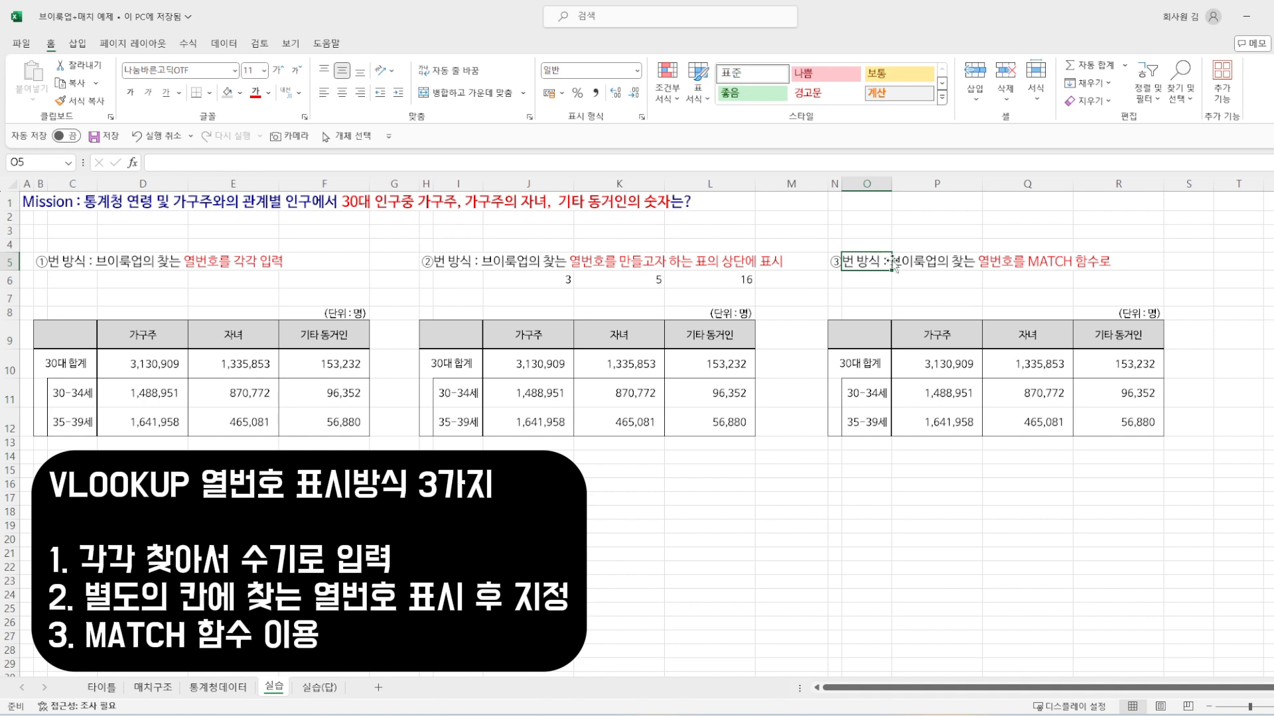
{"action": "left_click", "coordinate": [42, 262]}
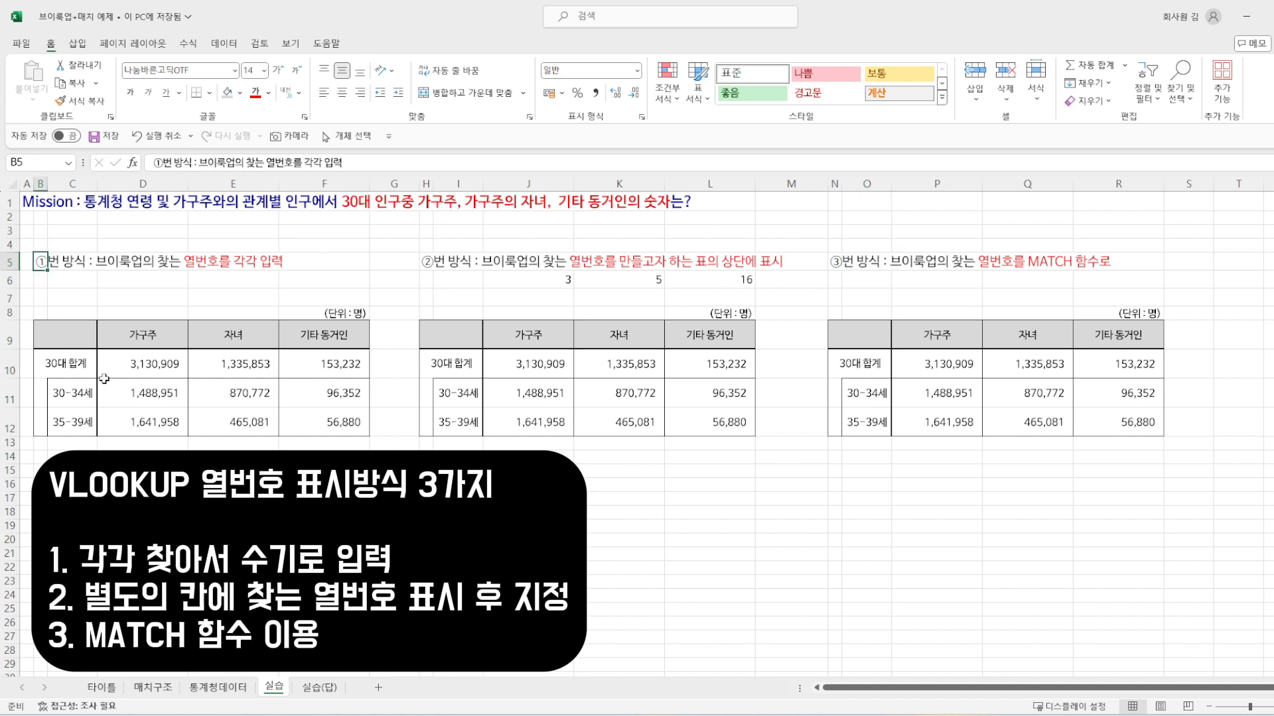
{"action": "left_click", "coordinate": [142, 396]}
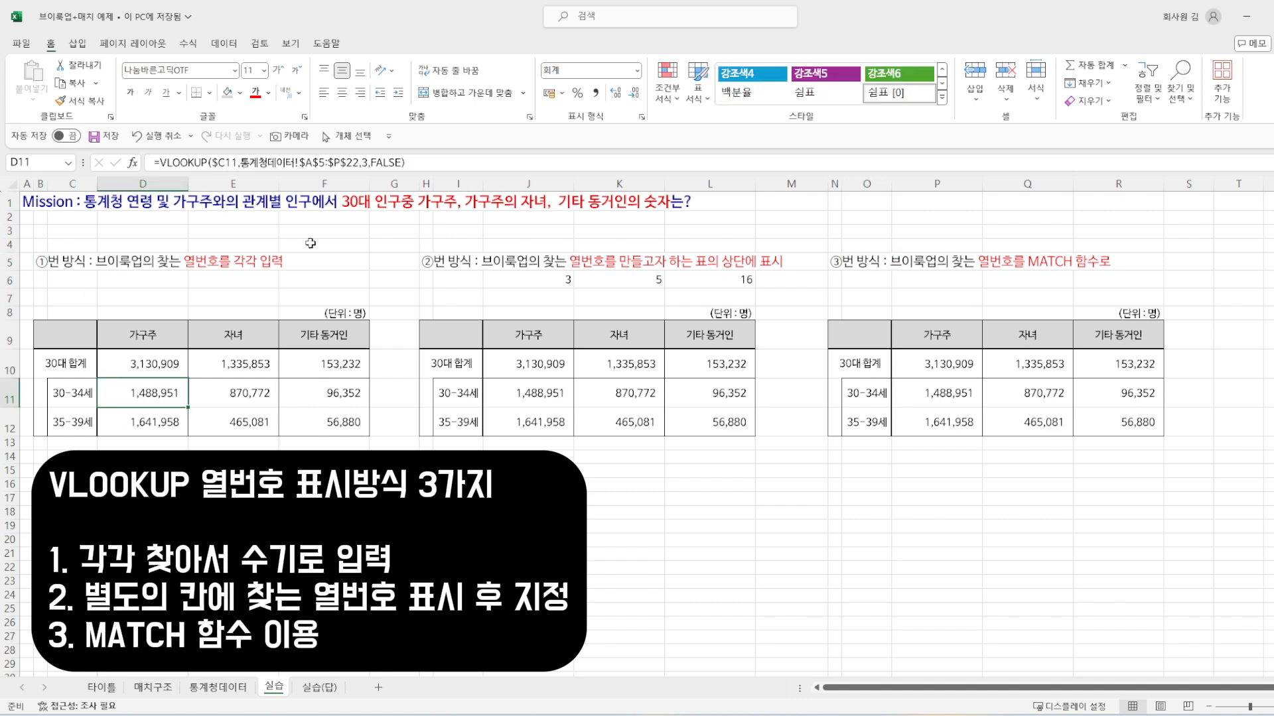
{"action": "left_click", "coordinate": [239, 396]}
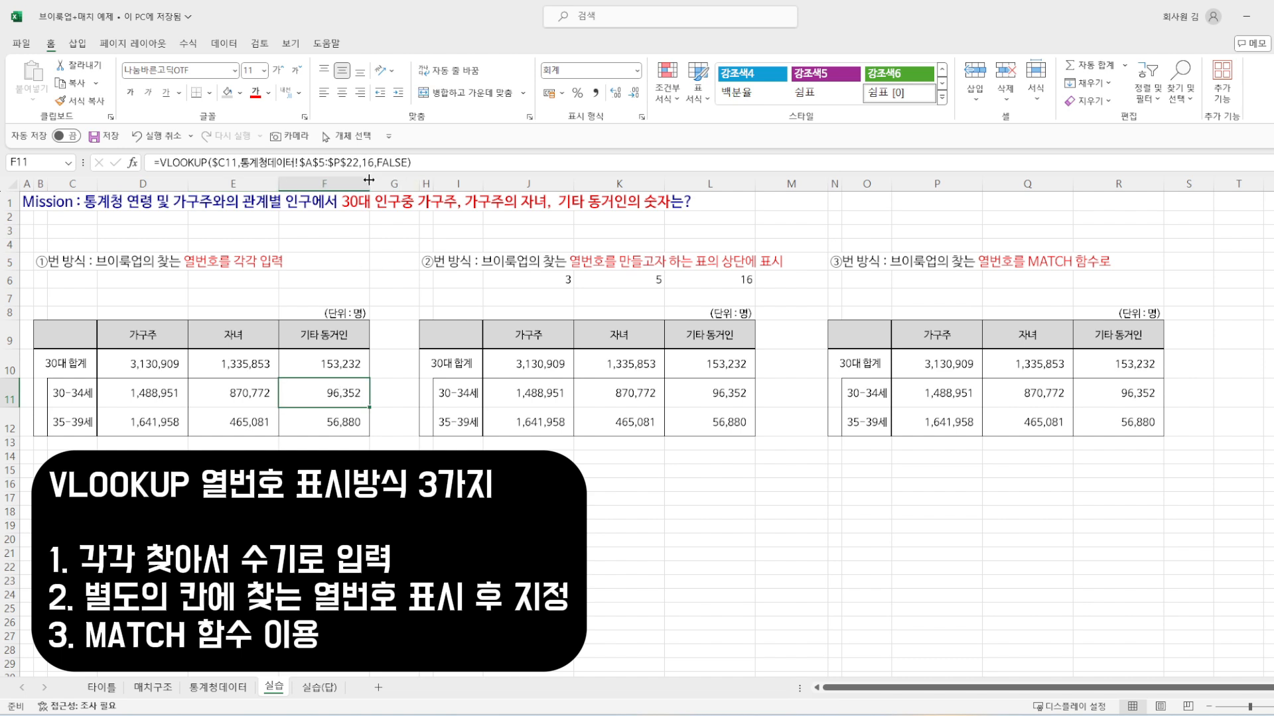
Step: Examine how the second table's VLOOKUP formulas in rows 11 and 12 reference the column numbers in row 6
{"action": "left_click", "coordinate": [536, 390]}
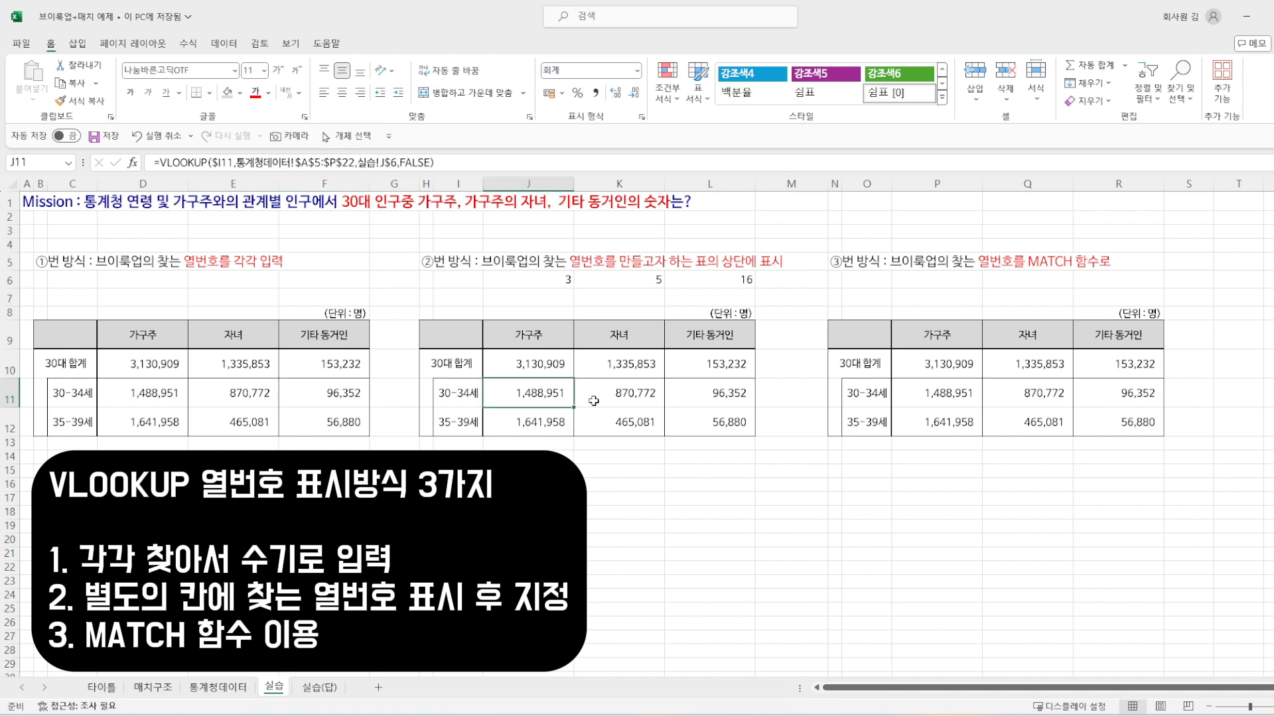
{"action": "left_click", "coordinate": [713, 278]}
{"action": "left_click", "coordinate": [629, 281]}
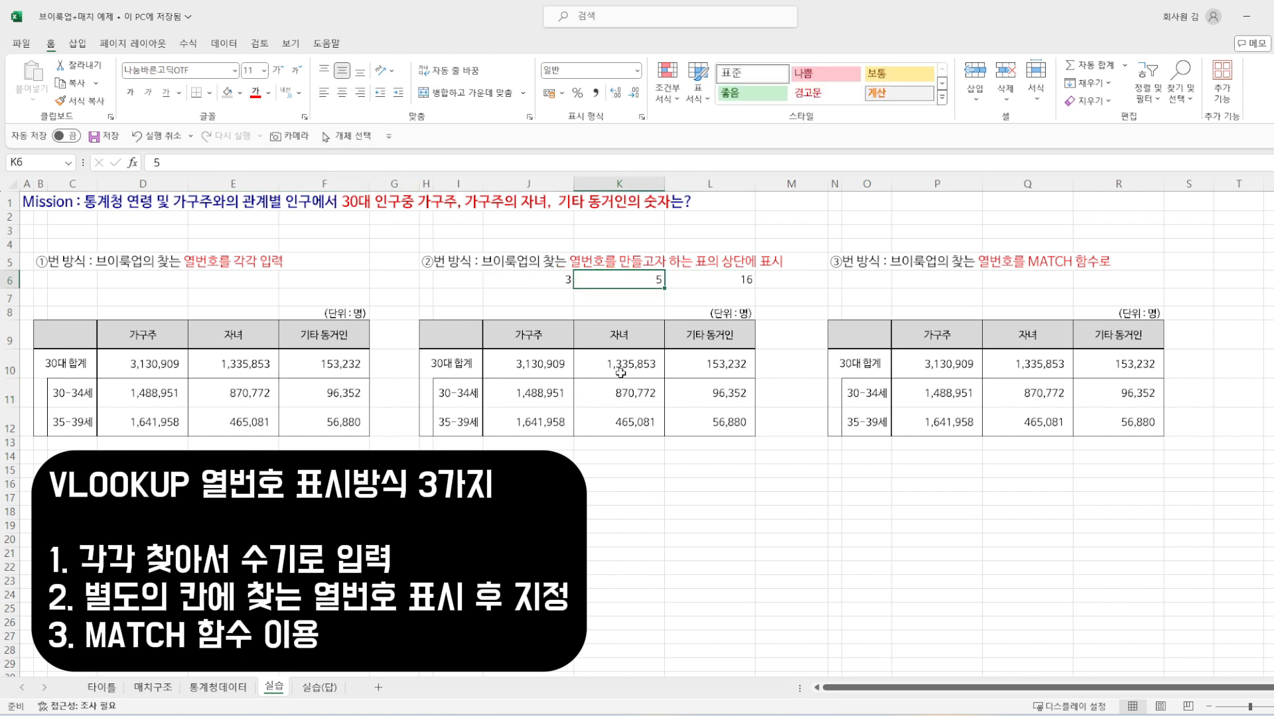
{"action": "left_click", "coordinate": [602, 384]}
{"action": "key", "text": "F2"}
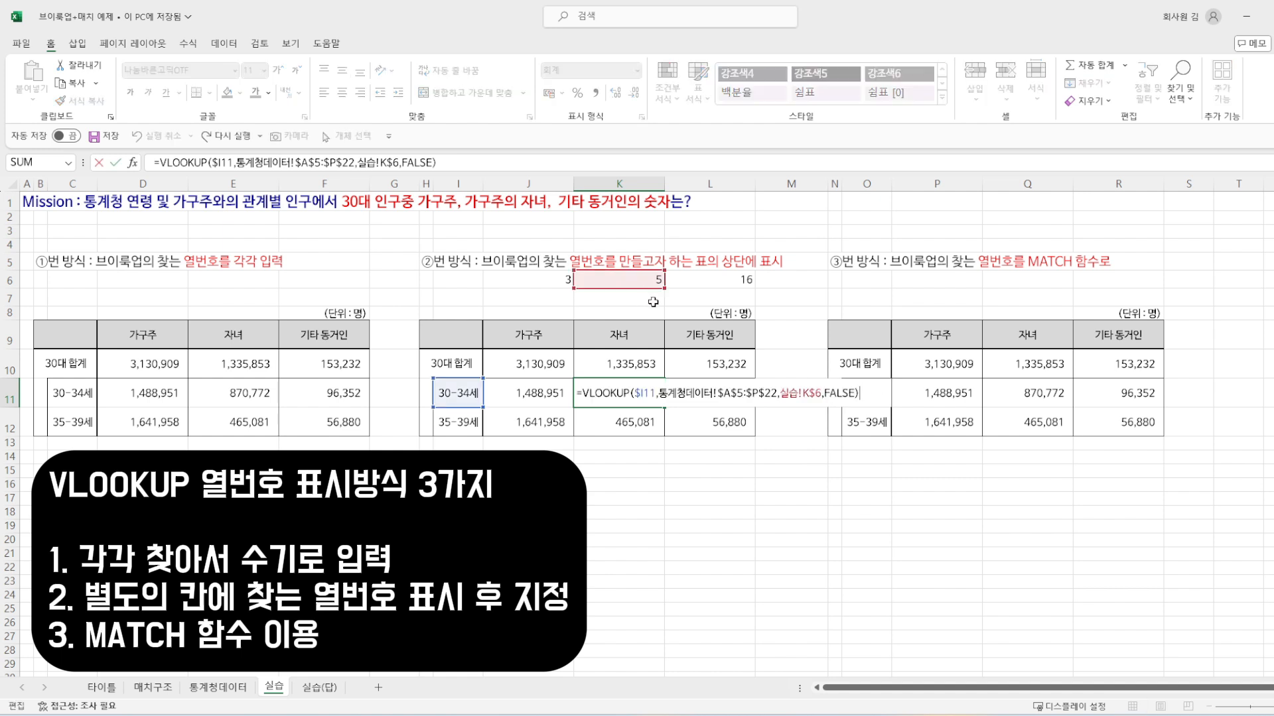
{"action": "key", "text": "Escape"}
{"action": "key", "text": "Right"}
{"action": "key", "text": "F2"}
{"action": "key", "text": "Escape"}
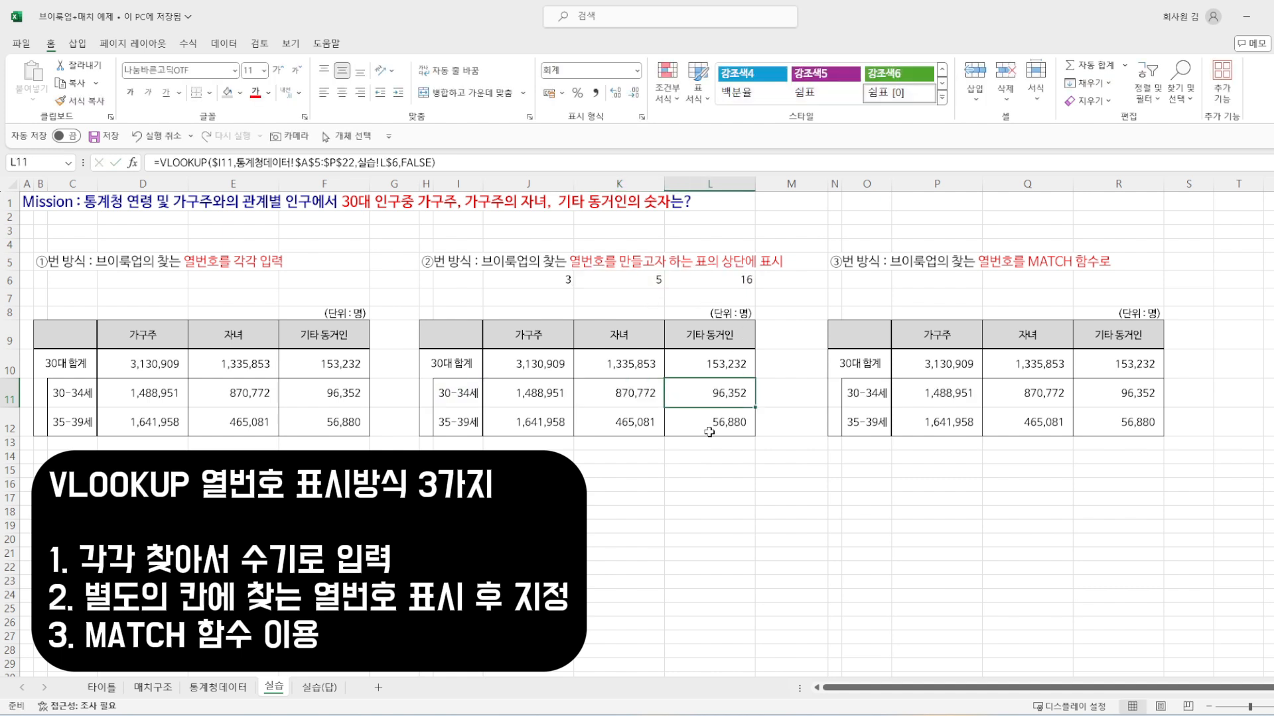
{"action": "left_click", "coordinate": [710, 431]}
{"action": "key", "text": "F2"}
{"action": "key", "text": "Escape"}
{"action": "left_click", "coordinate": [568, 417]}
{"action": "key", "text": "F2"}
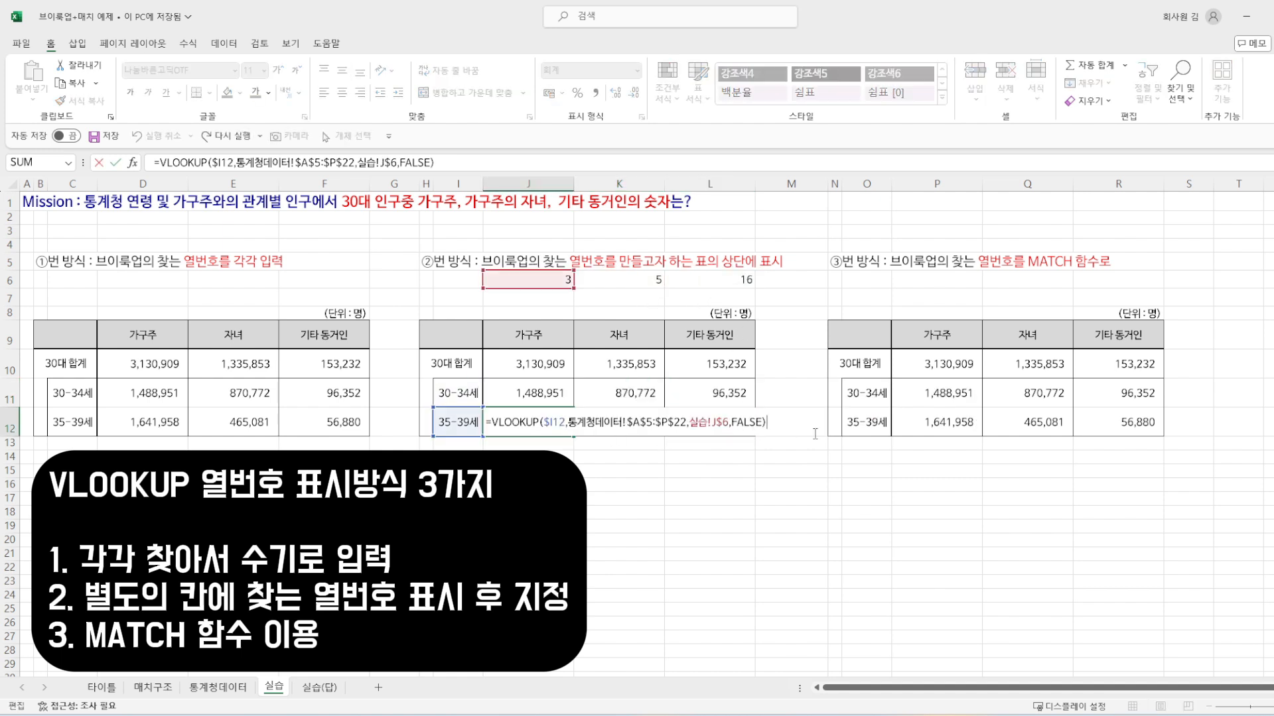
{"action": "key", "text": "Escape"}
Step: Examine how the third table's VLOOKUP formulas use MATCH on the headers P9:R9 for the column number
{"action": "left_click", "coordinate": [948, 392]}
{"action": "key", "text": "F2"}
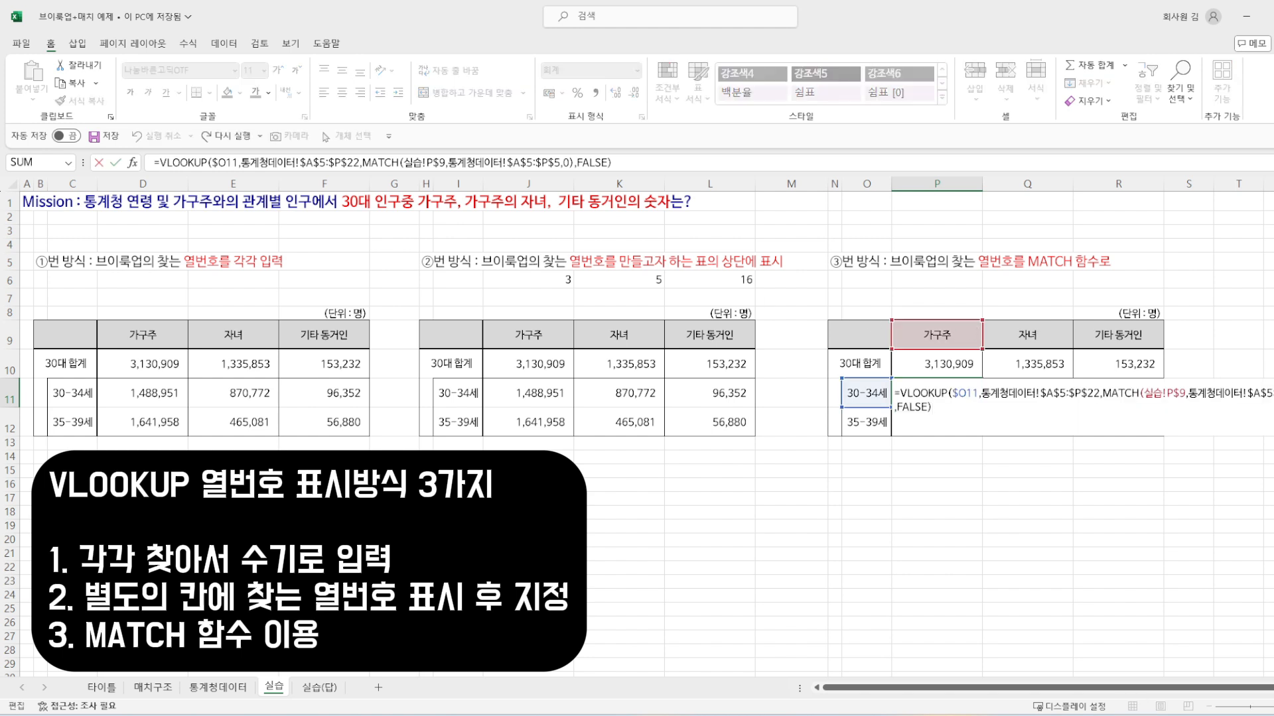
{"action": "key", "text": "Escape"}
{"action": "left_click", "coordinate": [1040, 396]}
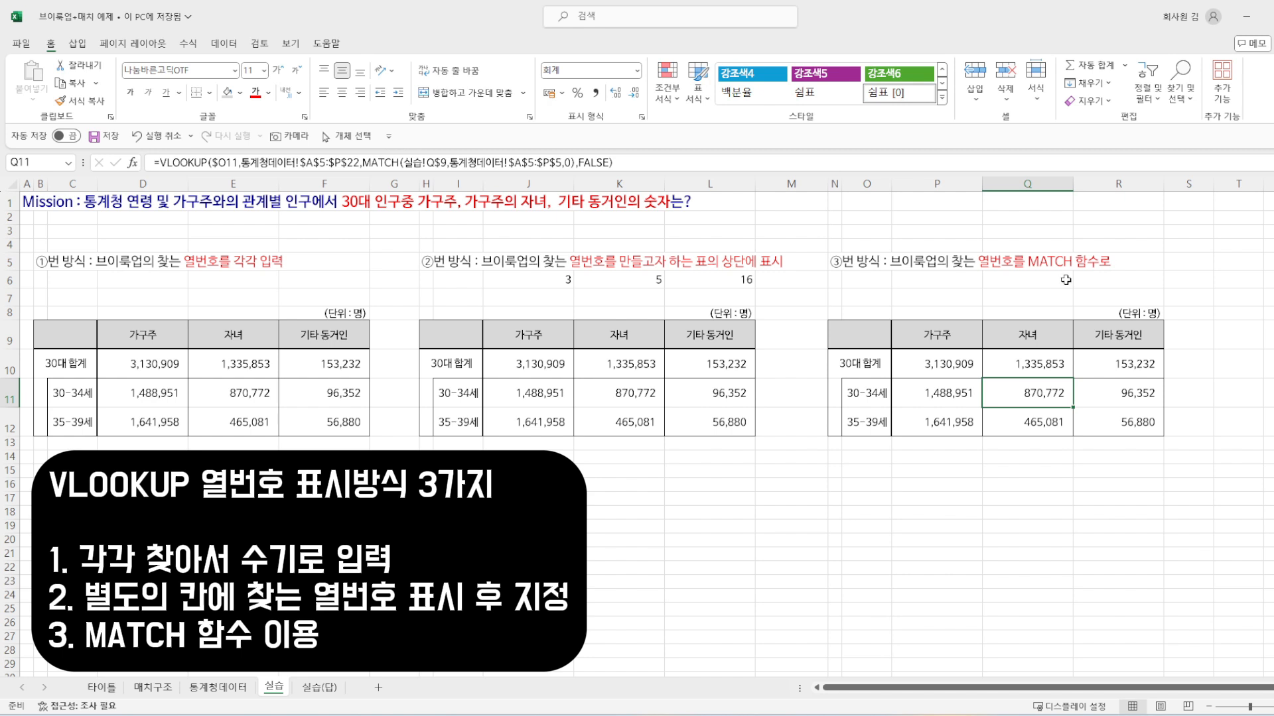
{"action": "left_click", "coordinate": [1122, 398]}
{"action": "left_click", "coordinate": [1125, 427]}
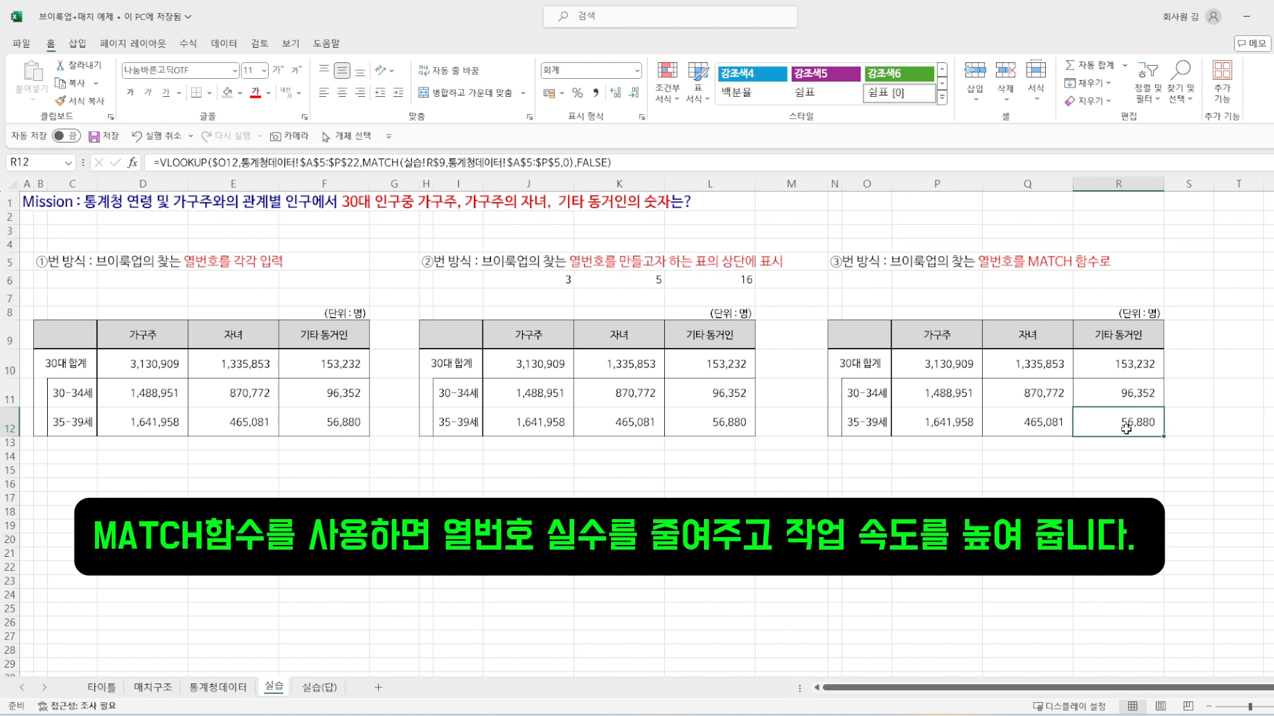
{"action": "key", "text": "Up"}
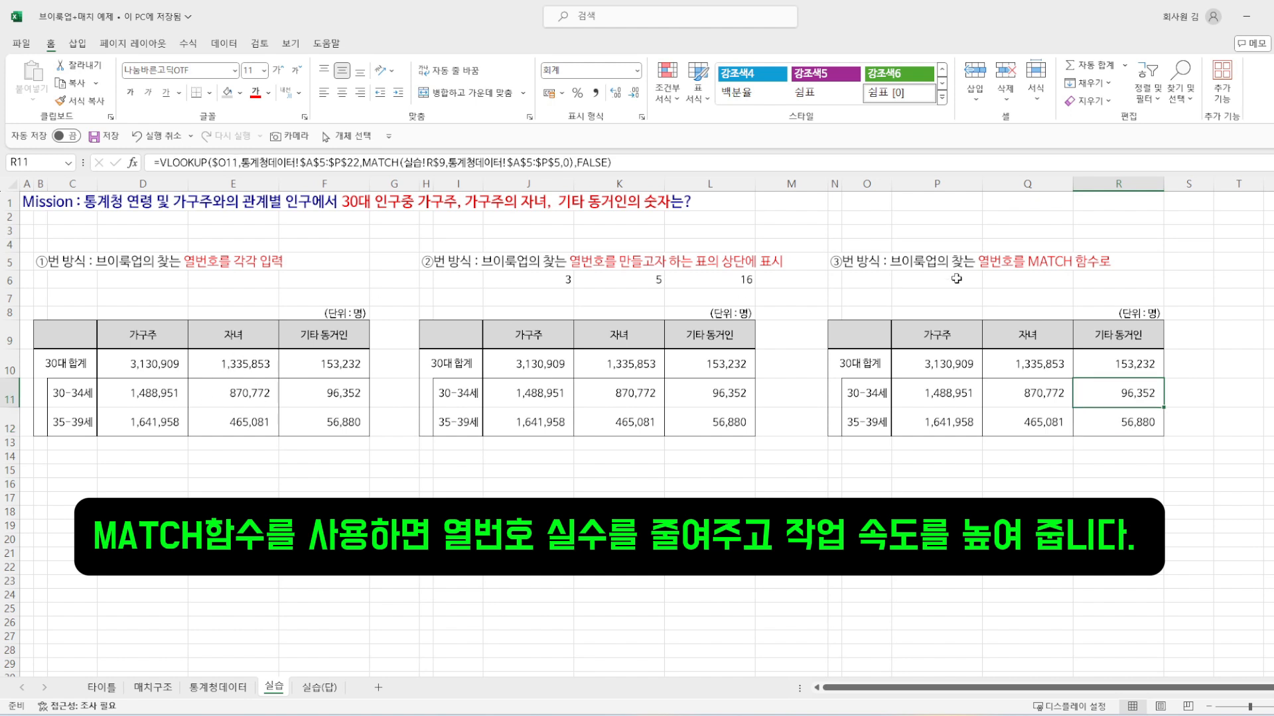
{"action": "left_click", "coordinate": [934, 332]}
{"action": "left_click_drag", "start_coordinate": [934, 332], "coordinate": [1119, 335]}
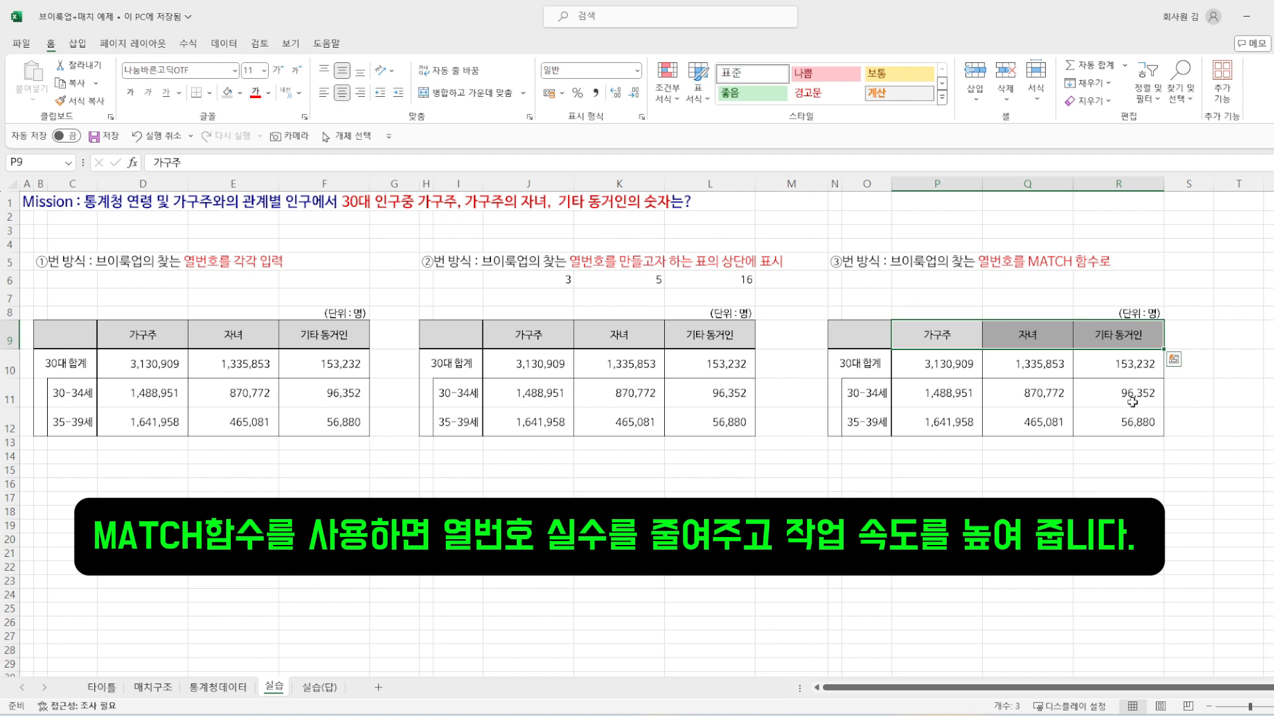
{"action": "left_click", "coordinate": [1132, 401]}
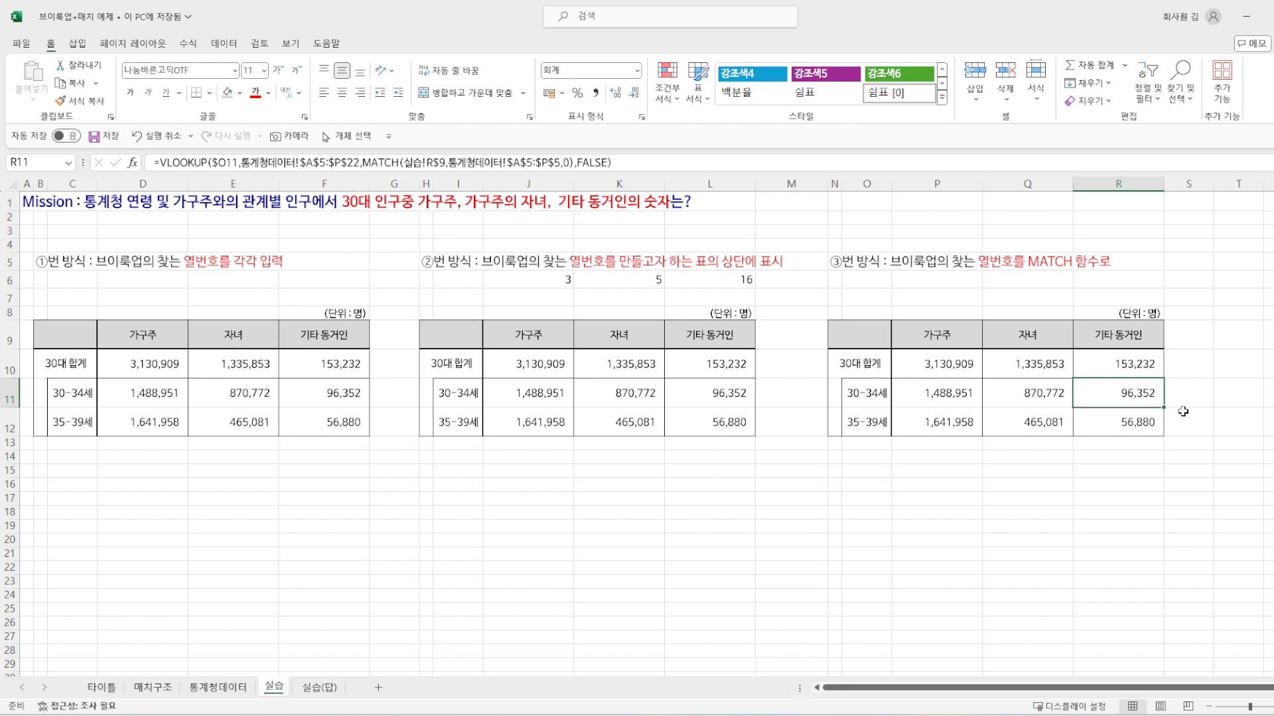
{"action": "left_click", "coordinate": [1046, 420]}
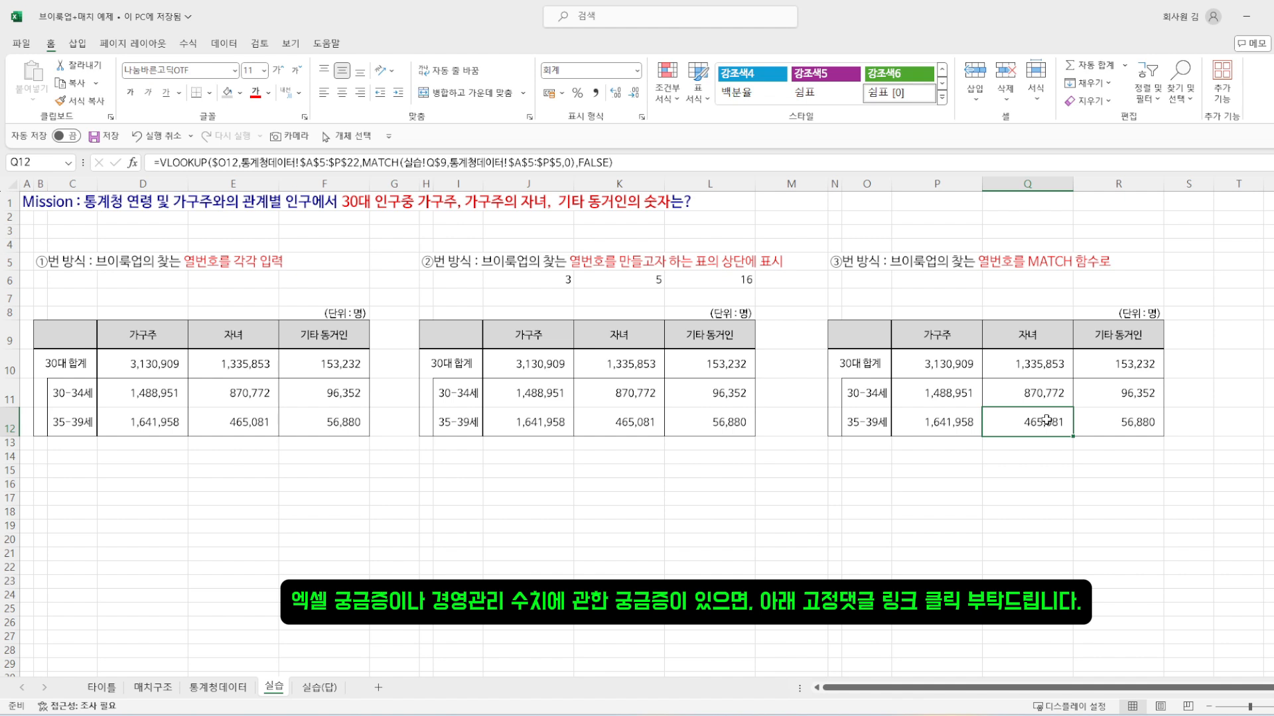